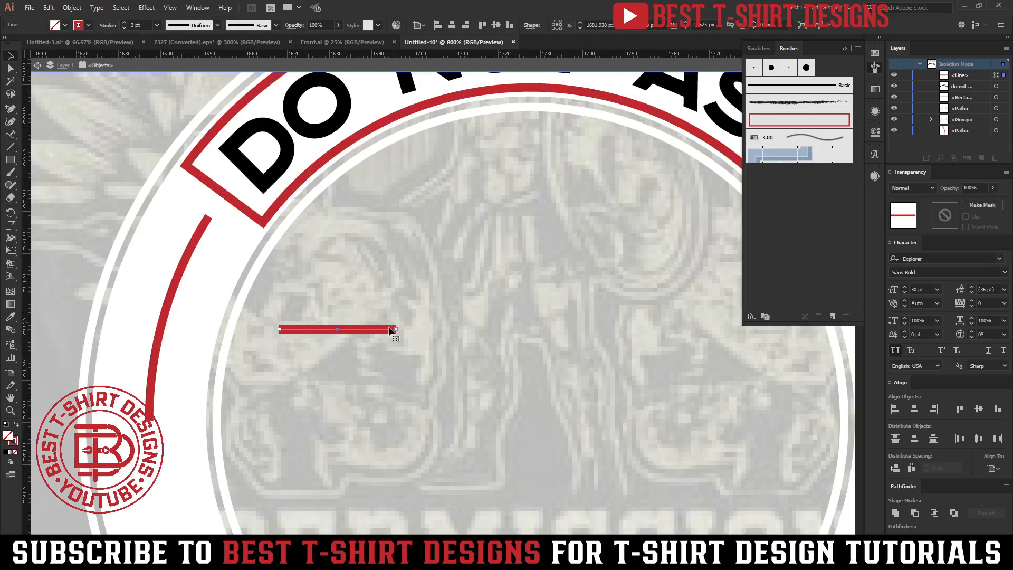
# Lengthen the red line inside the ring and give its stroke a tapered triangular width profile.
pyautogui.moveTo(396, 329); pyautogui.dragTo(448, 328)
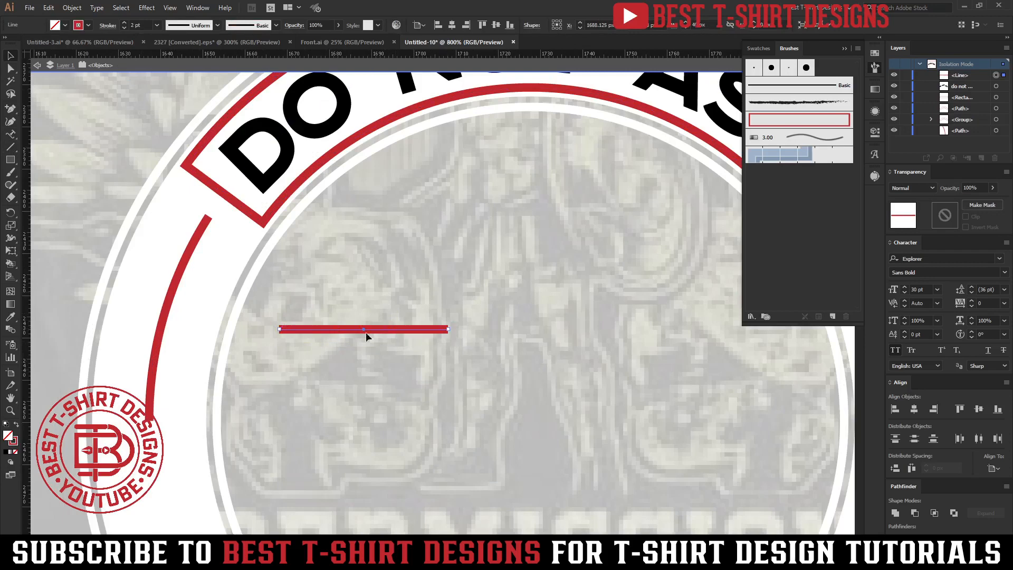
pyautogui.click(110, 25)
pyautogui.click(62, 187)
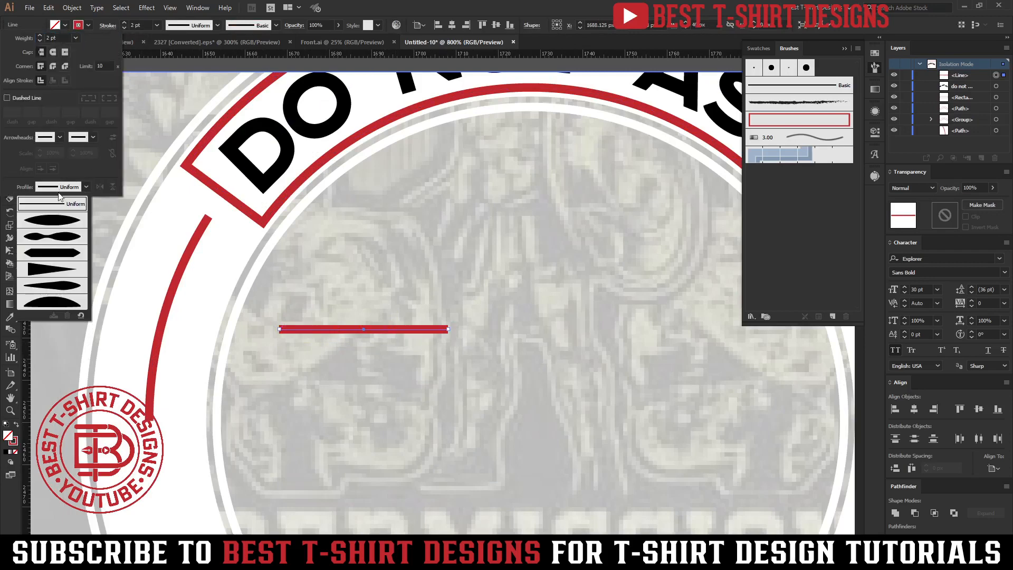
pyautogui.click(43, 274)
pyautogui.click(375, 293)
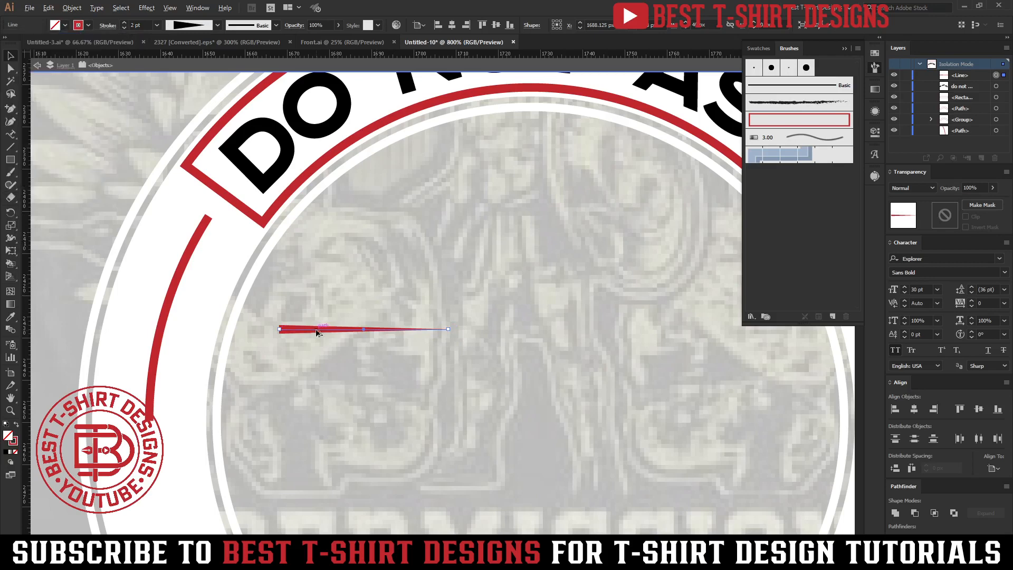
# Duplicate the tapered line downward with a small offset and repeat the copy to build a stack of nine parallel lines.
pyautogui.moveTo(315, 329); pyautogui.dragTo(315, 339)
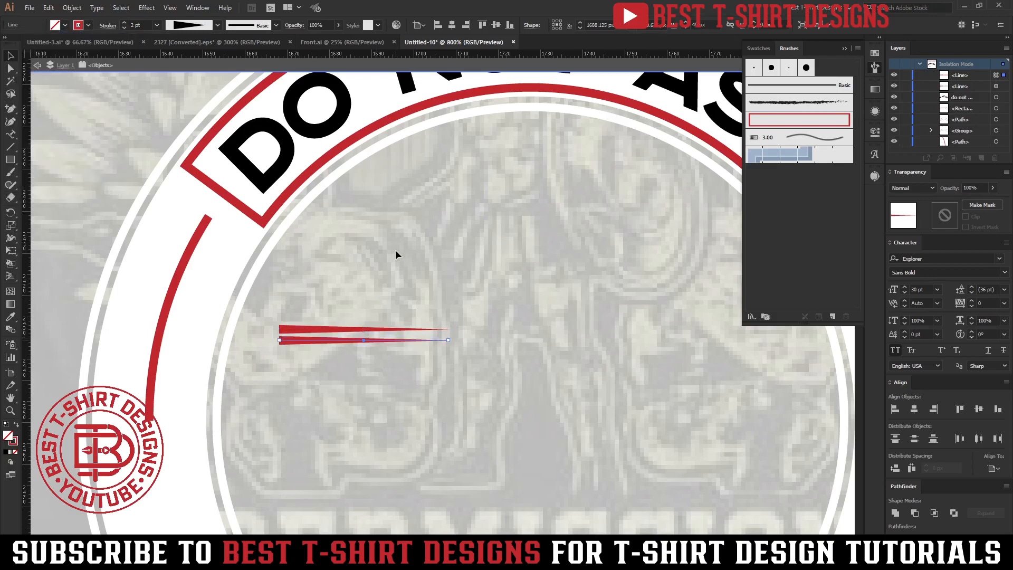
pyautogui.hotkey('ctrl', 'd')
pyautogui.hotkey('ctrl', 'd')
pyautogui.hotkey('ctrl', 'd')
pyautogui.hotkey('ctrl', 'd')
pyautogui.hotkey('ctrl', 'd')
pyautogui.hotkey('ctrl', 'd')
pyautogui.hotkey('ctrl', 'd')
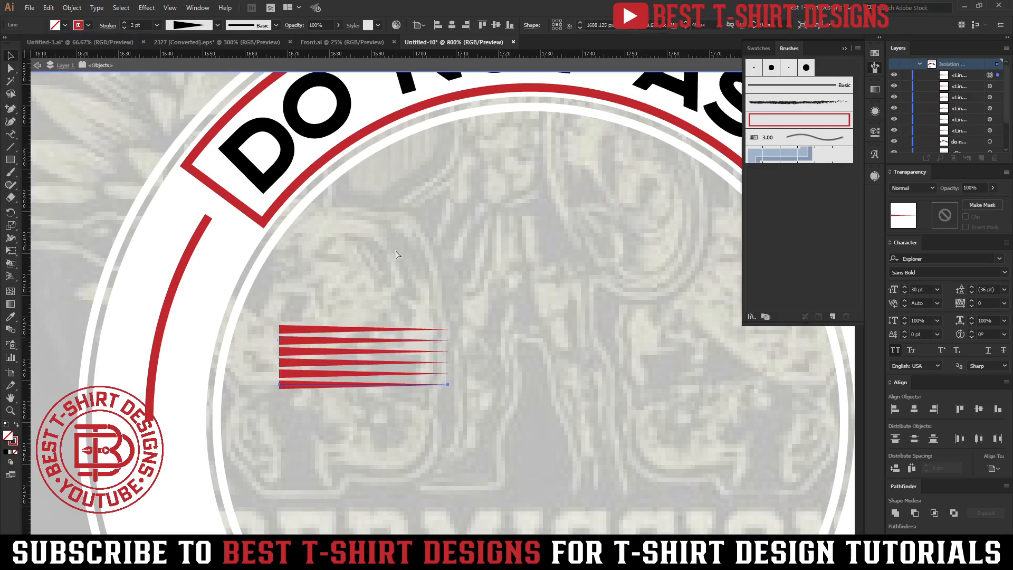
# Select the whole stack of tapered lines and compress its height so the lines sit closer together.
pyautogui.moveTo(331, 413); pyautogui.dragTo(299, 304)
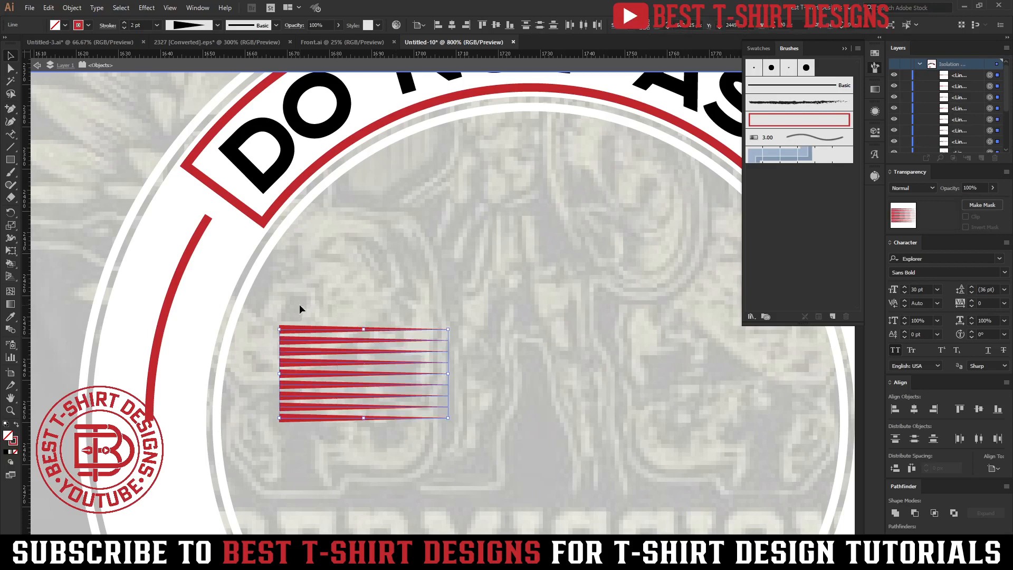
pyautogui.moveTo(365, 420); pyautogui.dragTo(363, 408)
pyautogui.scroll(-3, 413, 420)
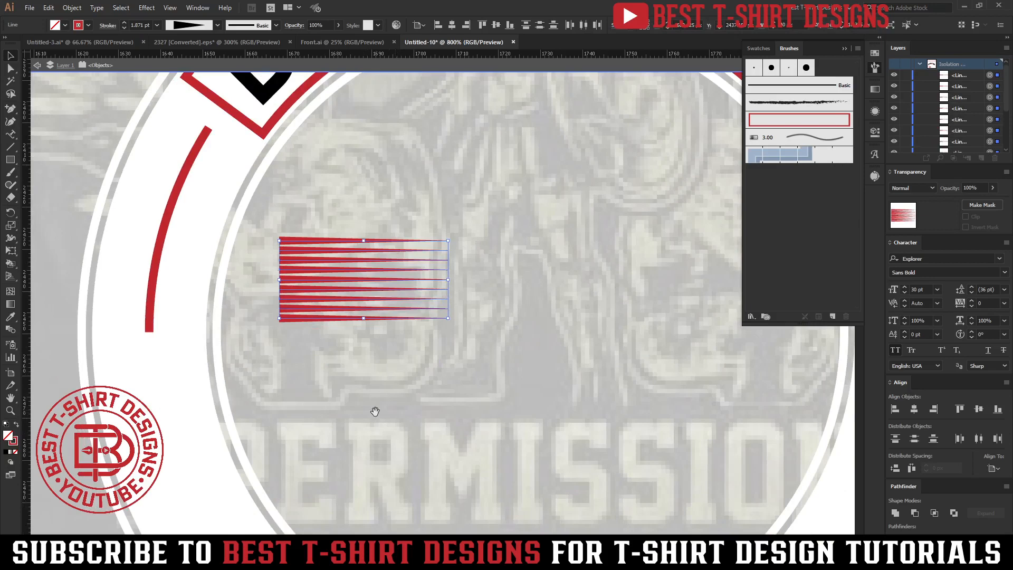
pyautogui.scroll(-1, 394, 369)
pyautogui.hscroll(-1, 393, 369)
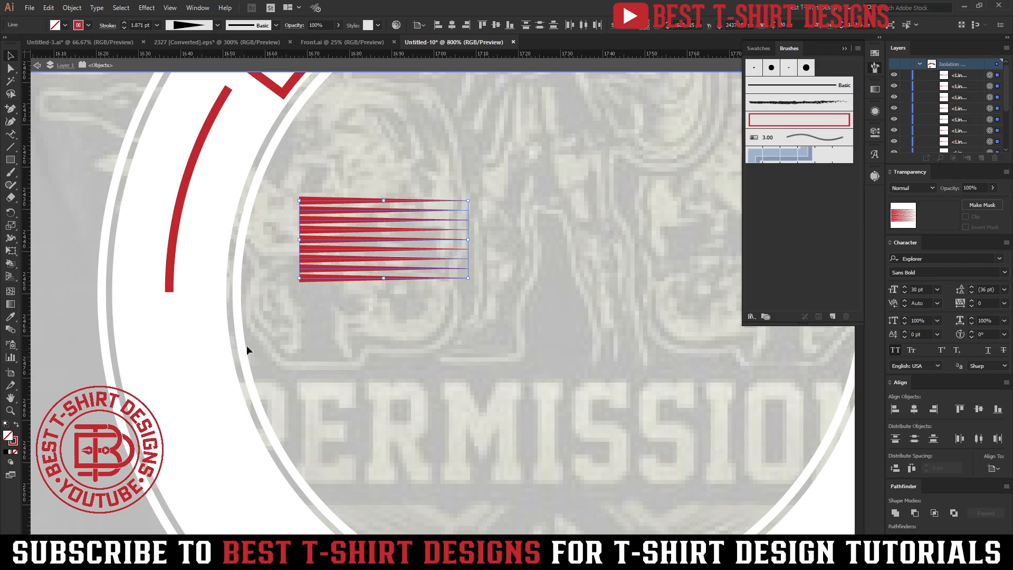
pyautogui.moveTo(384, 278); pyautogui.dragTo(383, 269)
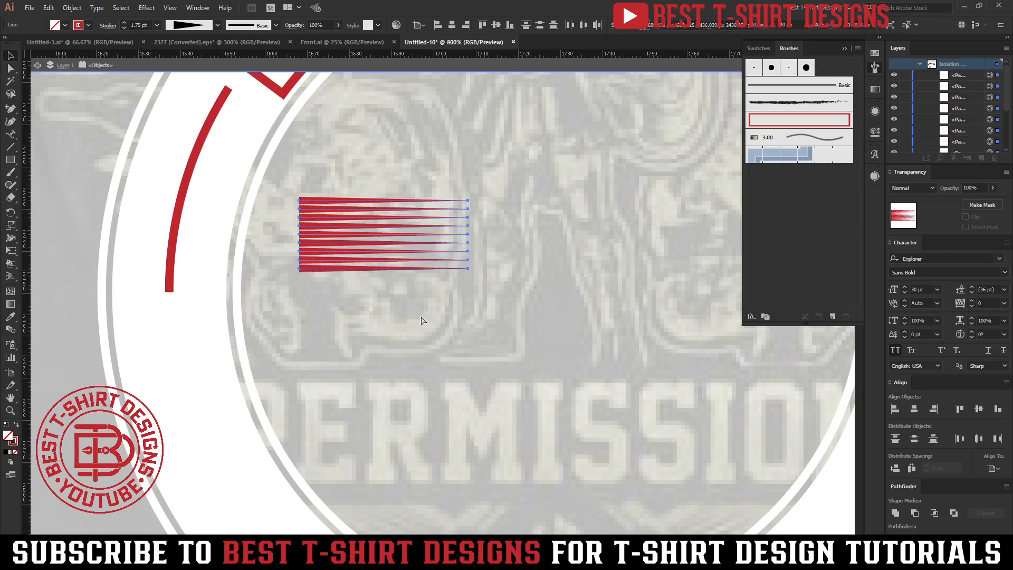
# Outline the strokes of the stacked lines and create a new art brush from them with the default options.
pyautogui.hotkey('ctrl', 'shift', 'o')
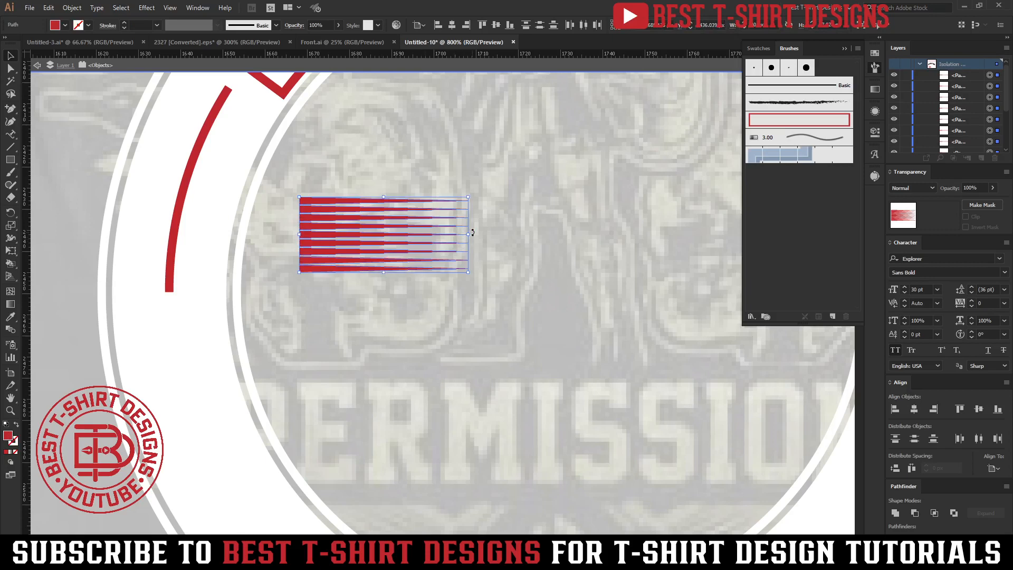
pyautogui.click(833, 317)
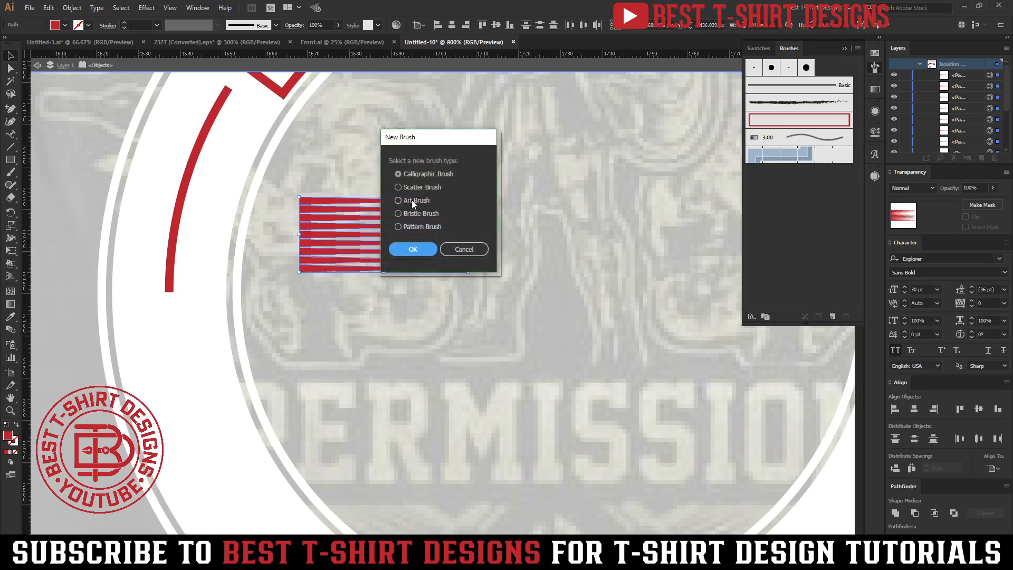
pyautogui.click(412, 250)
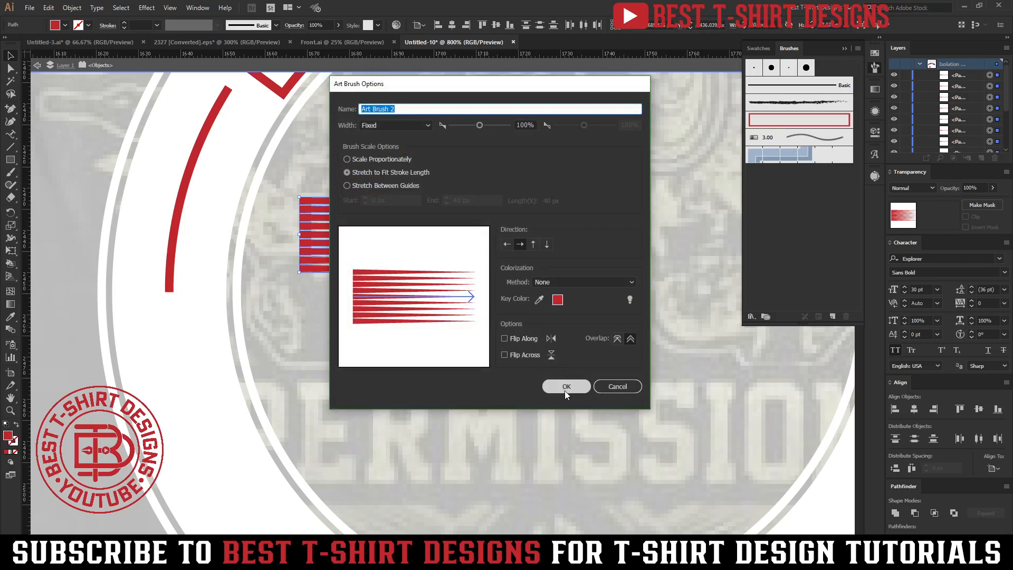
pyautogui.click(563, 388)
# Apply the new art brush to the ring's left arc and turn on Flip Along for the brush, updating the existing stroke.
pyautogui.scroll(-2, 378, 370)
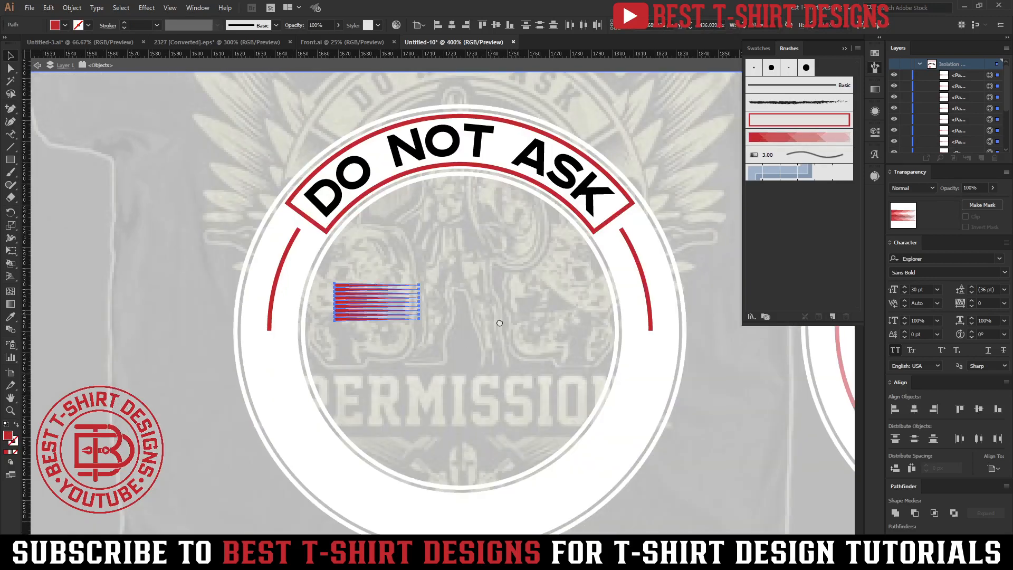
pyautogui.click(261, 287)
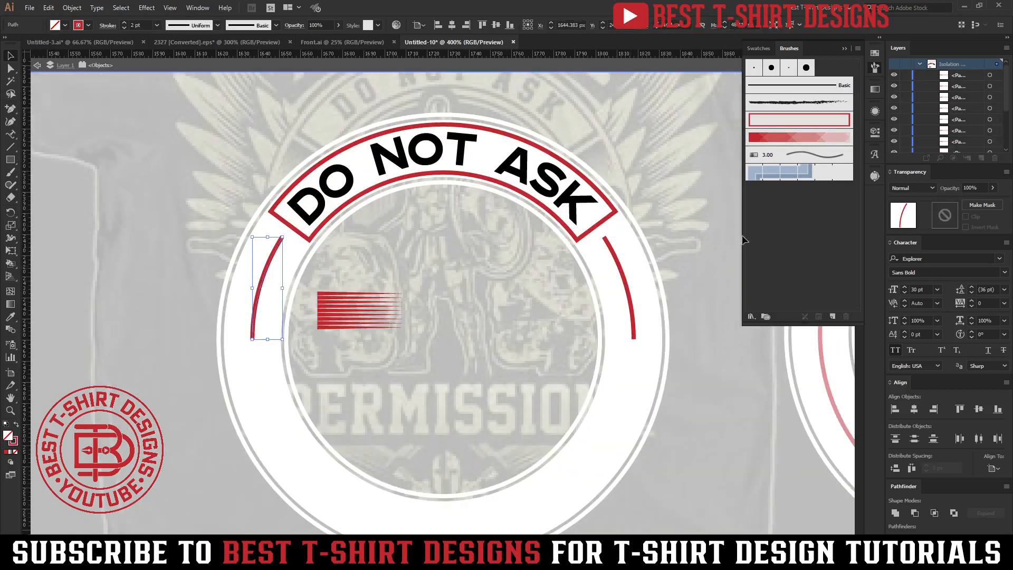
pyautogui.click(779, 138)
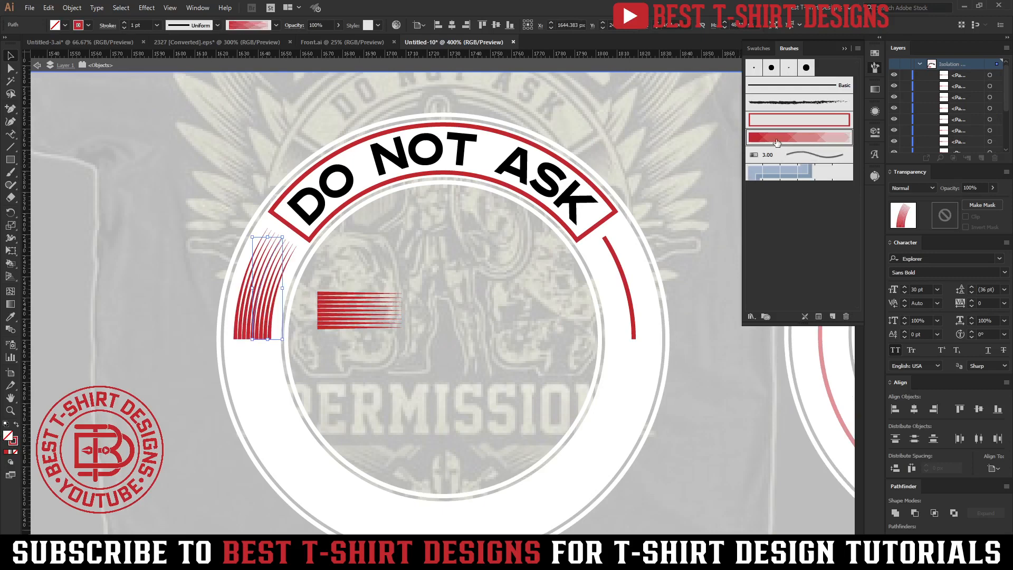
pyautogui.doubleClick(777, 138)
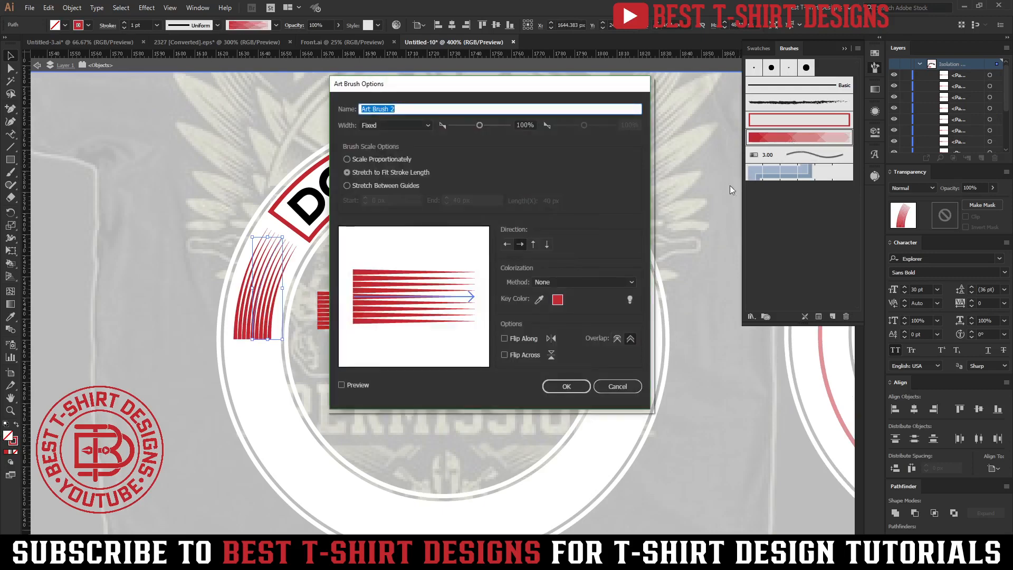
pyautogui.click(521, 341)
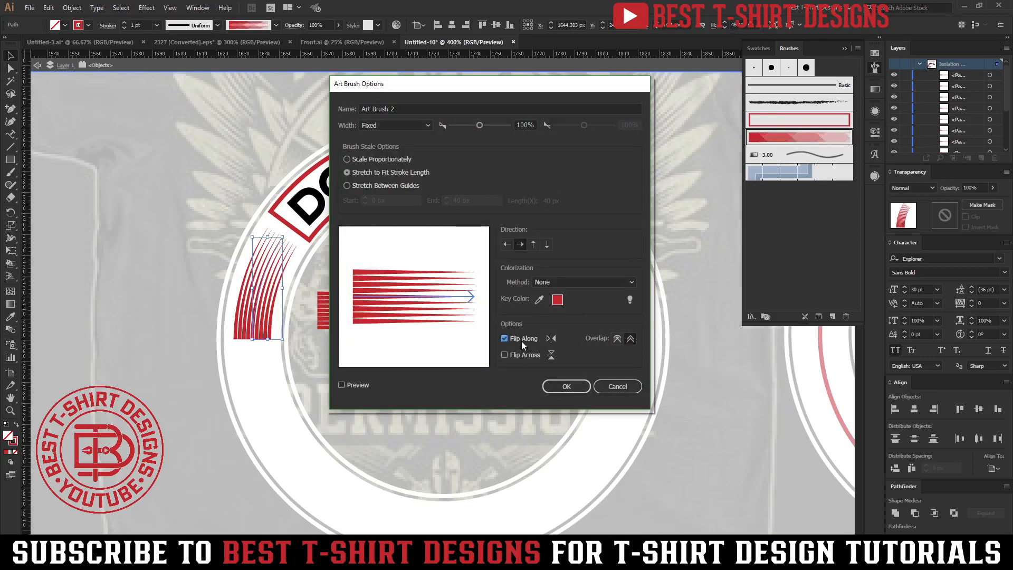
pyautogui.click(557, 387)
pyautogui.click(474, 264)
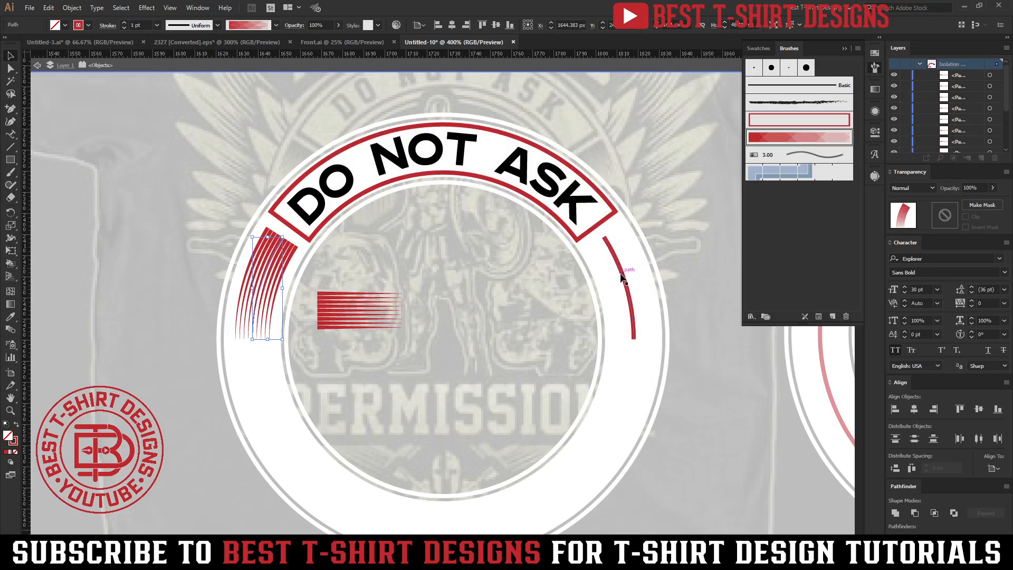
# Try applying the tapered-lines art brush to the plain arc on the ring's right side, and undo it.
pyautogui.click(621, 276)
pyautogui.click(768, 140)
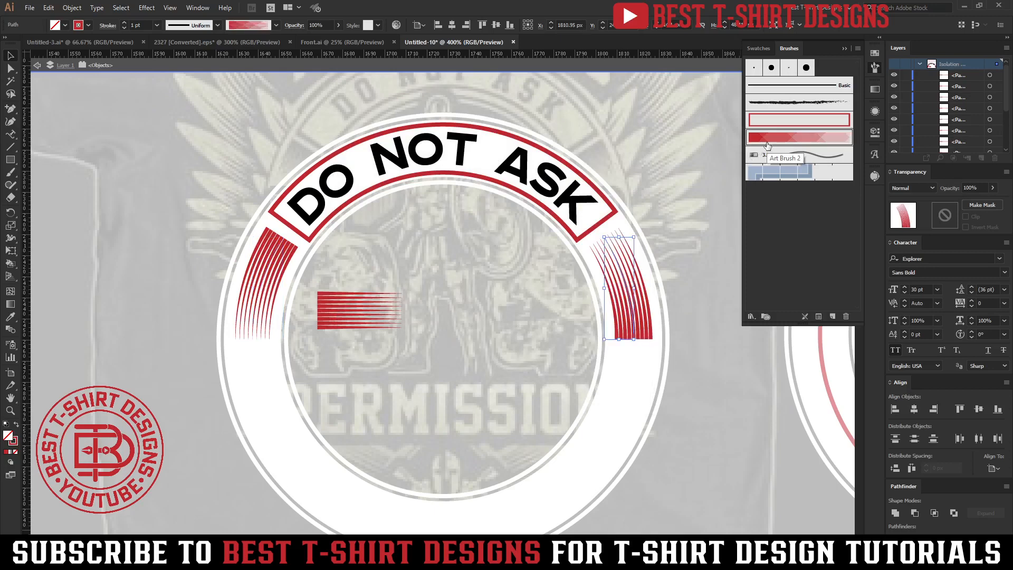
pyautogui.click(523, 295)
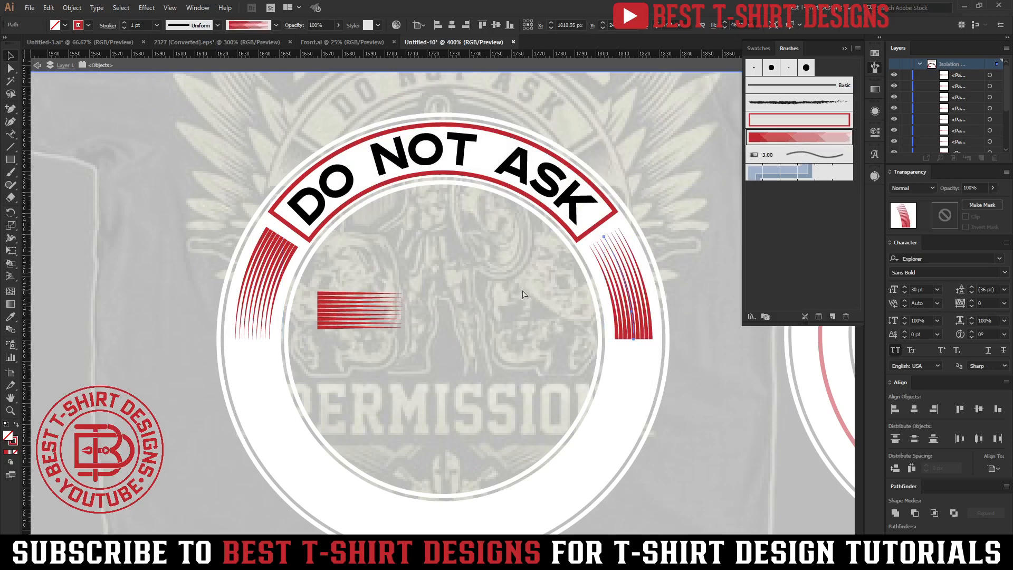
pyautogui.hotkey('ctrl', 'z')
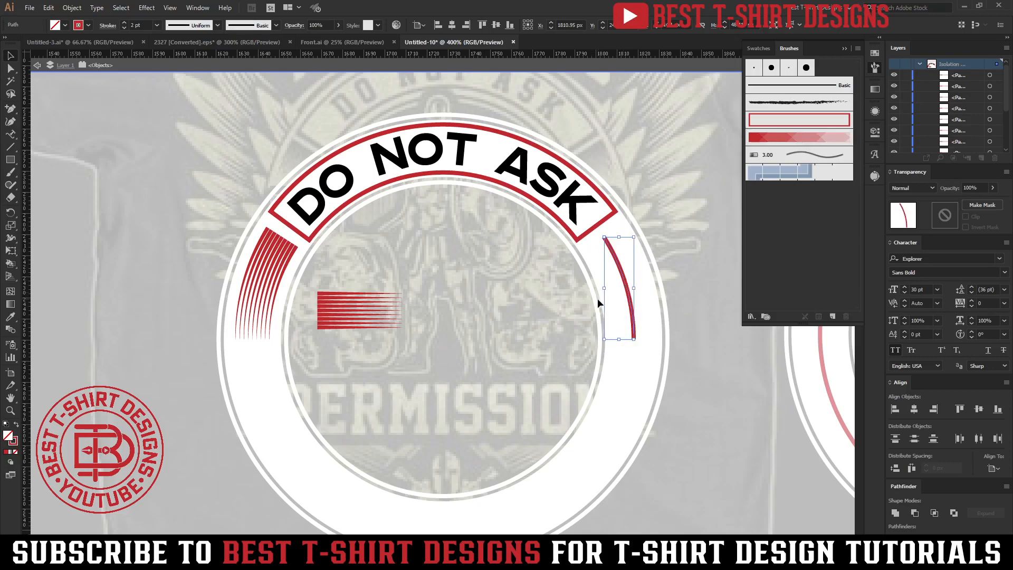
# Replace the plain right arc with a copy of the brushed left arc reflected across the vertical axis.
pyautogui.press('Delete')
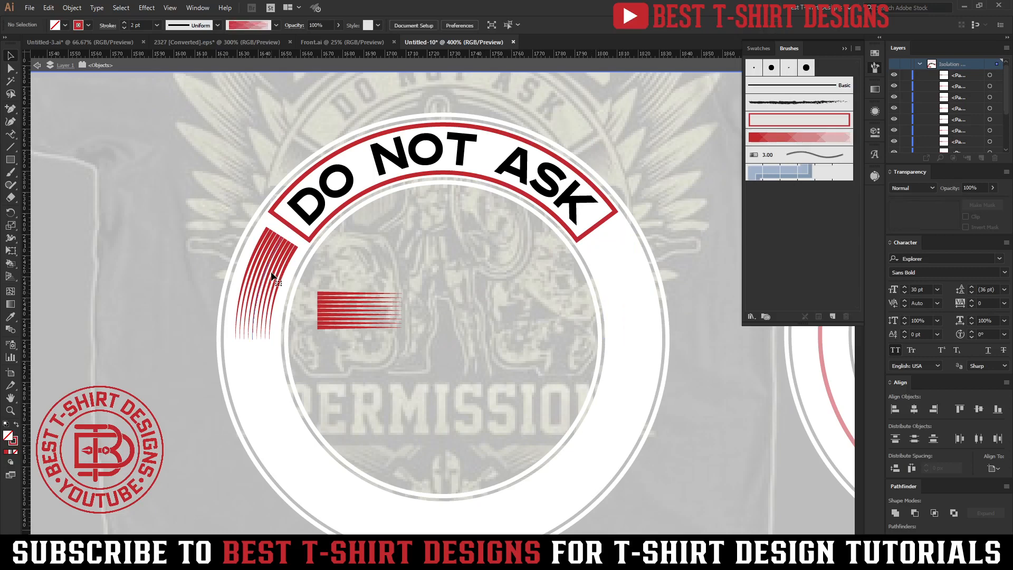
pyautogui.moveTo(272, 276); pyautogui.dragTo(607, 276)
pyautogui.press('o')
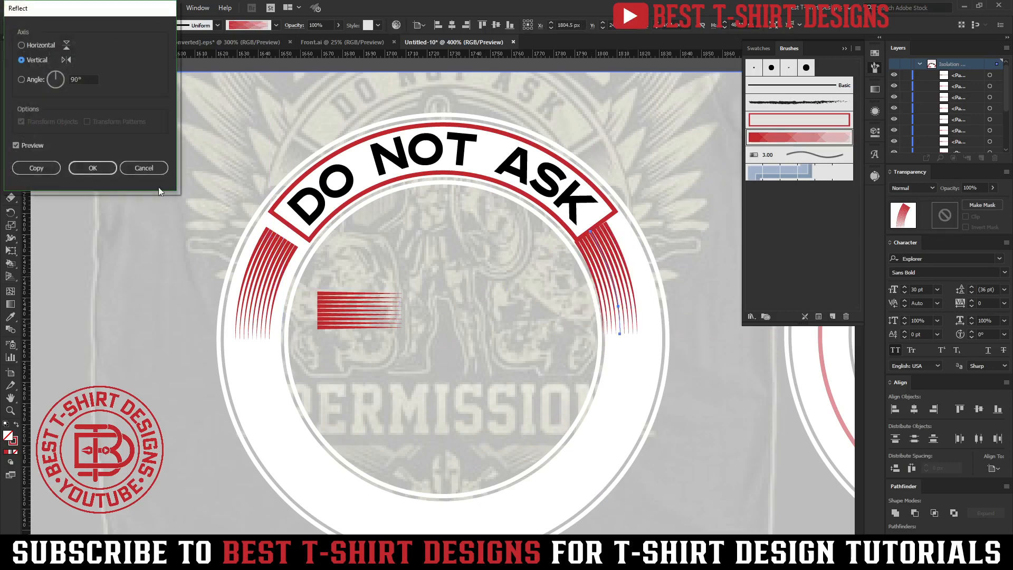
pyautogui.click(93, 168)
# Align the two brushed arcs vertically by their centers so they sit at the same height.
pyautogui.keyDown('shift'); pyautogui.click(268, 269); pyautogui.keyUp('shift')
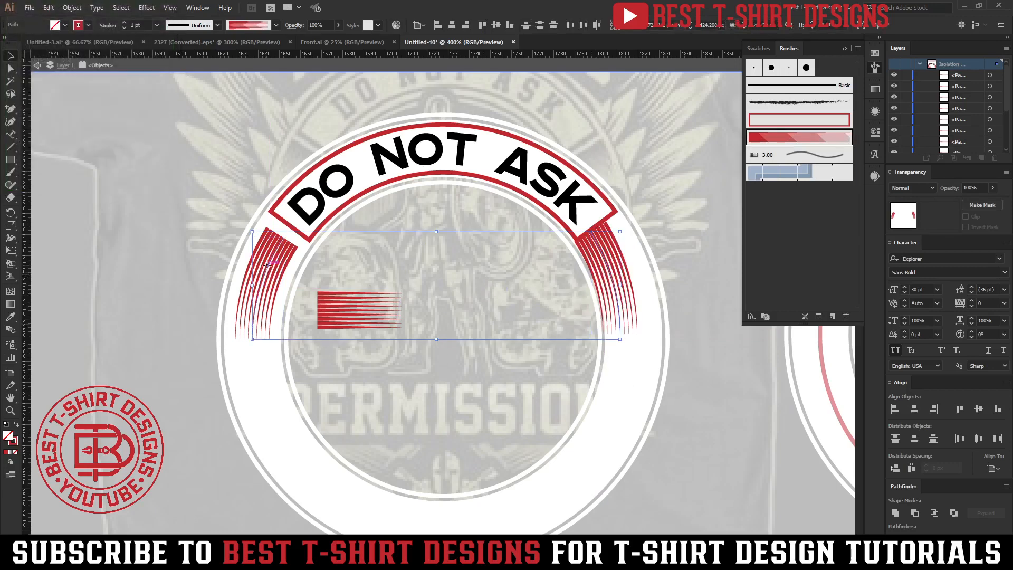
pyautogui.click(496, 25)
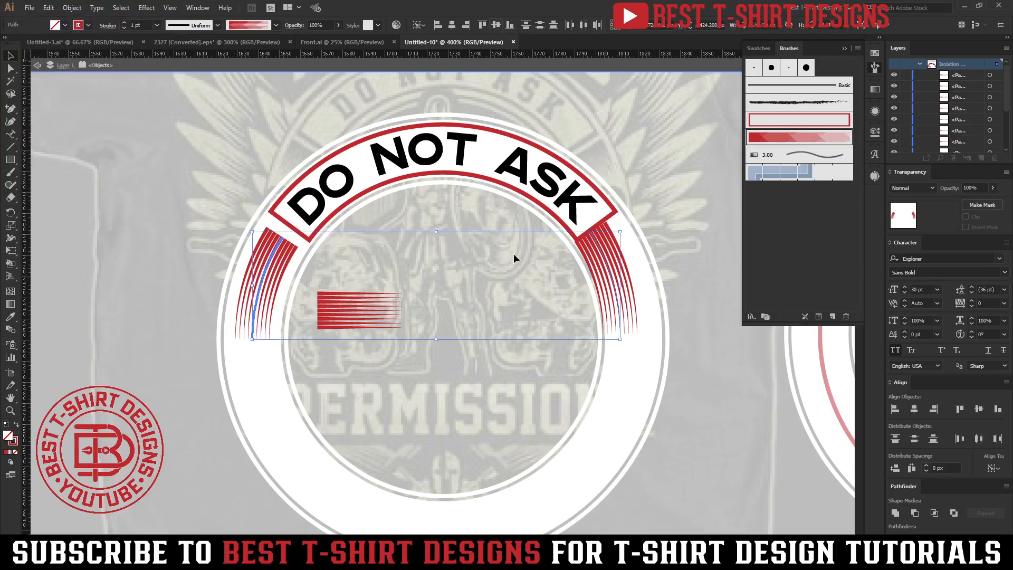
pyautogui.click(510, 265)
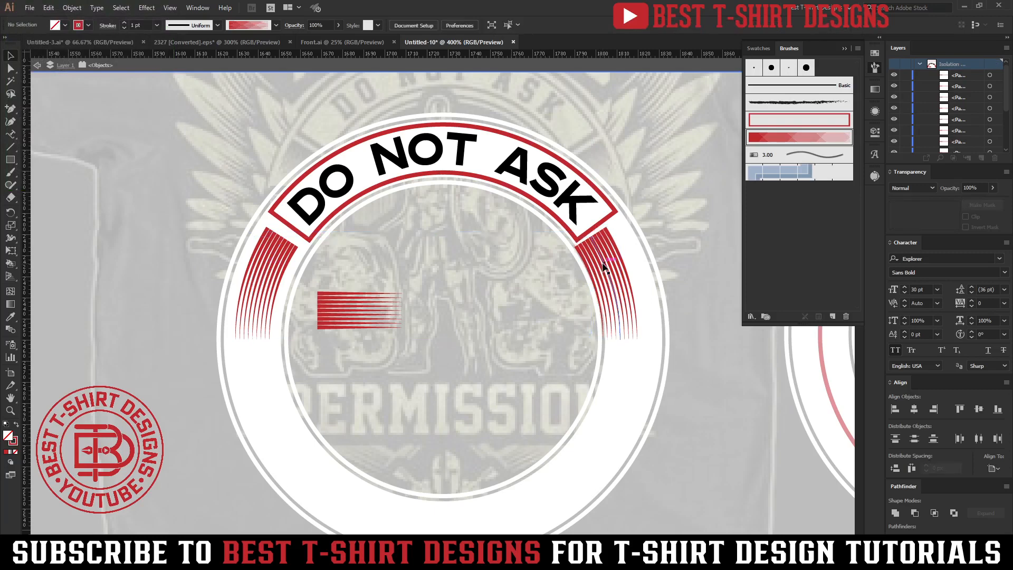
# Nudge the reflected arc sideways until it sits within the ring's right band, mirroring the left arc.
pyautogui.click(605, 268)
pyautogui.hotkey('shift', 'Right')
pyautogui.press('Left')
pyautogui.press('Left')
pyautogui.press('Left')
pyautogui.press('Left')
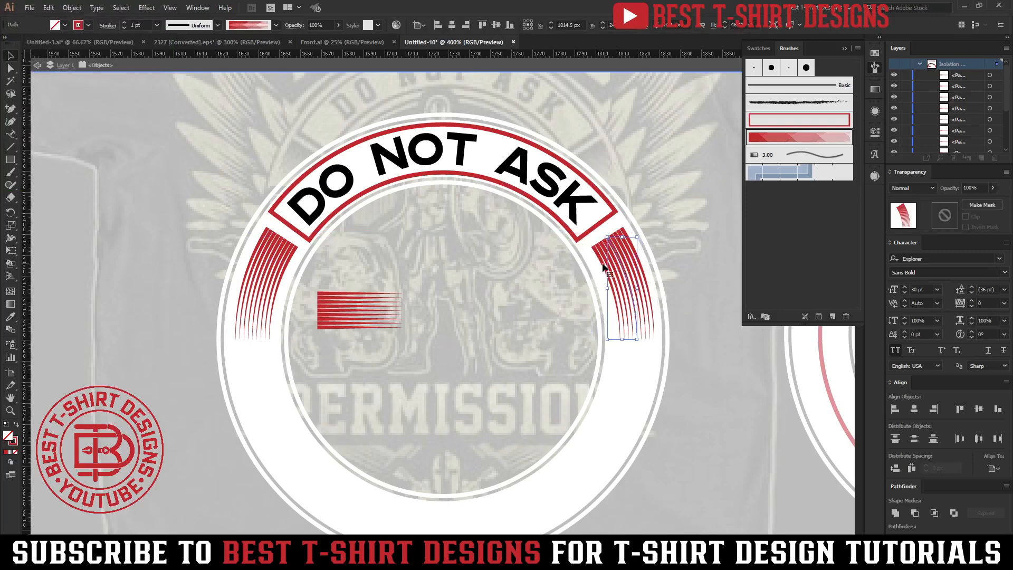
# Select both brushed arcs and try stroke weights of 2 pt, 1.5 pt and 1.2 pt on them.
pyautogui.keyDown('shift'); pyautogui.click(278, 270); pyautogui.keyUp('shift')
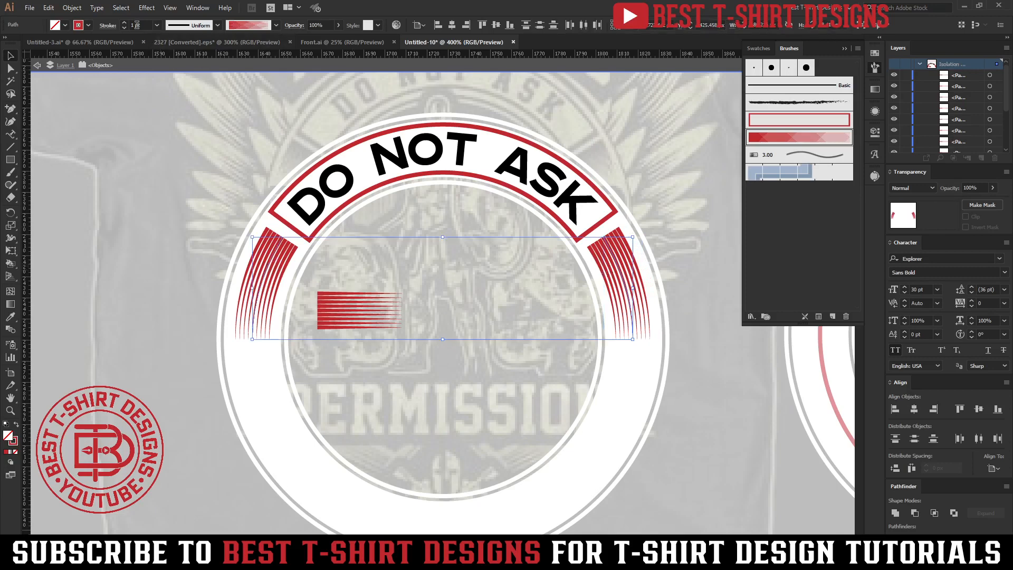
pyautogui.scroll(1, 136, 25)
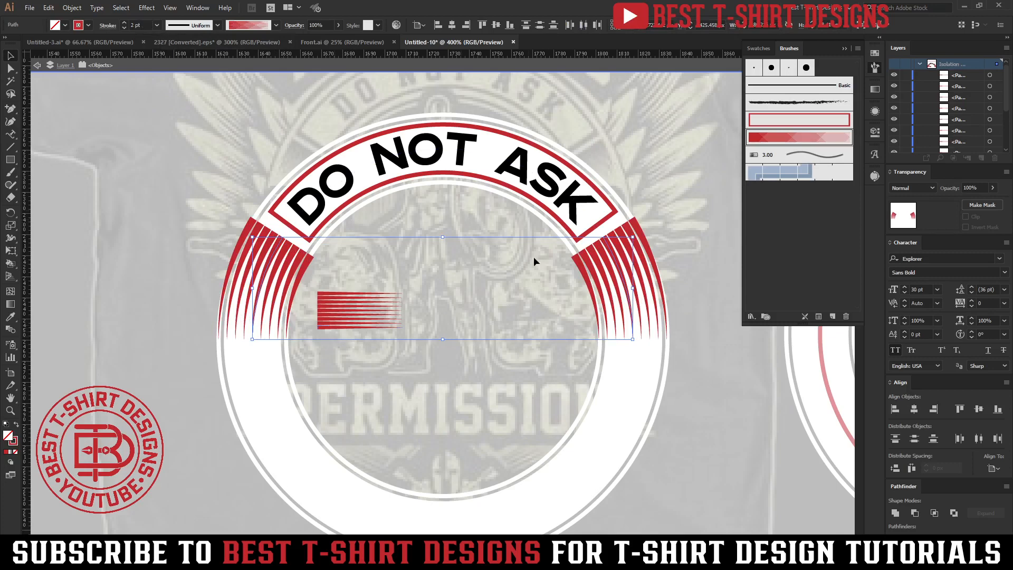
pyautogui.click(140, 25)
pyautogui.write('1.5')
pyautogui.press('Return')
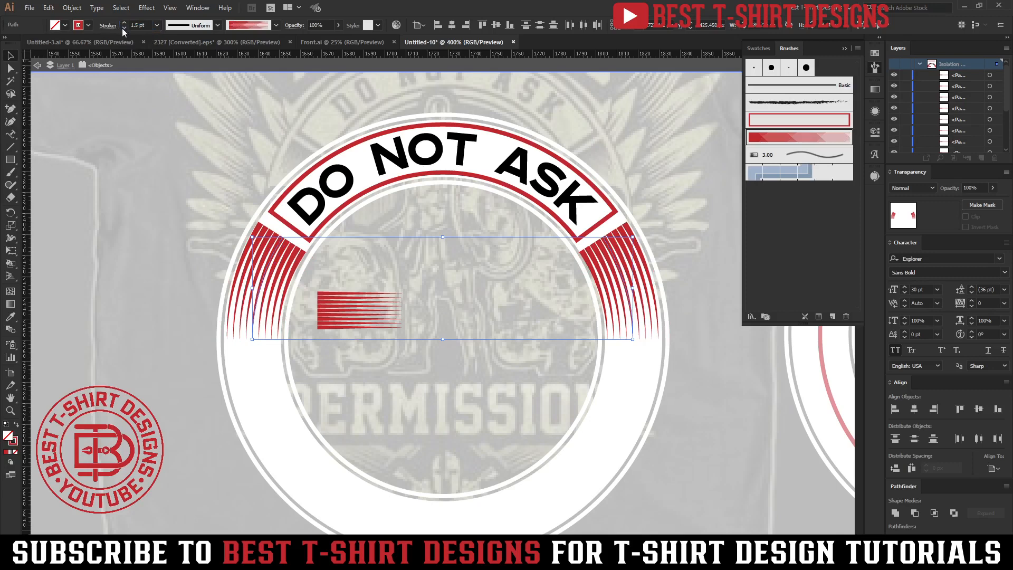
pyautogui.click(140, 25)
pyautogui.write('1.')
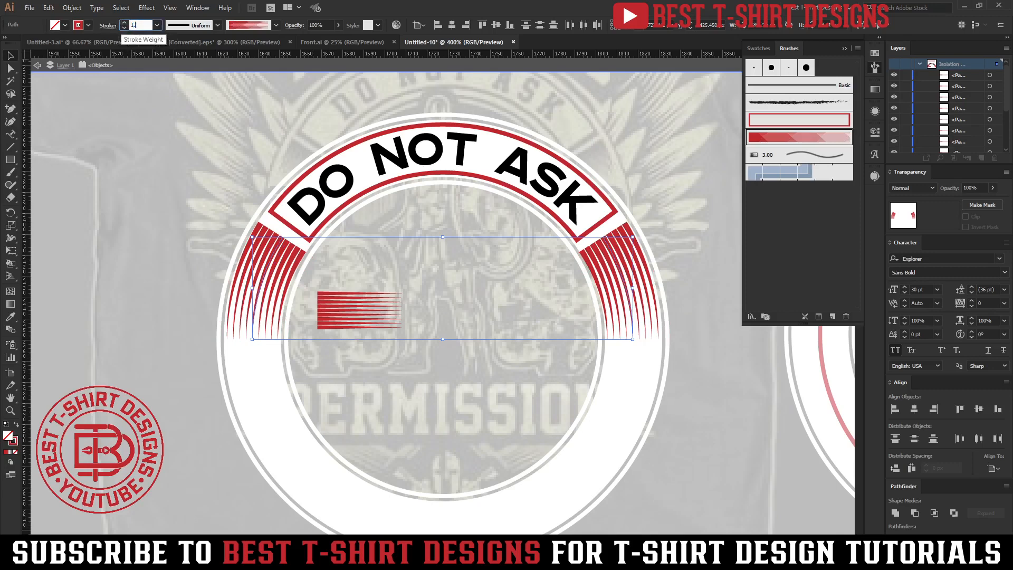
pyautogui.write('2')
pyautogui.press('Return')
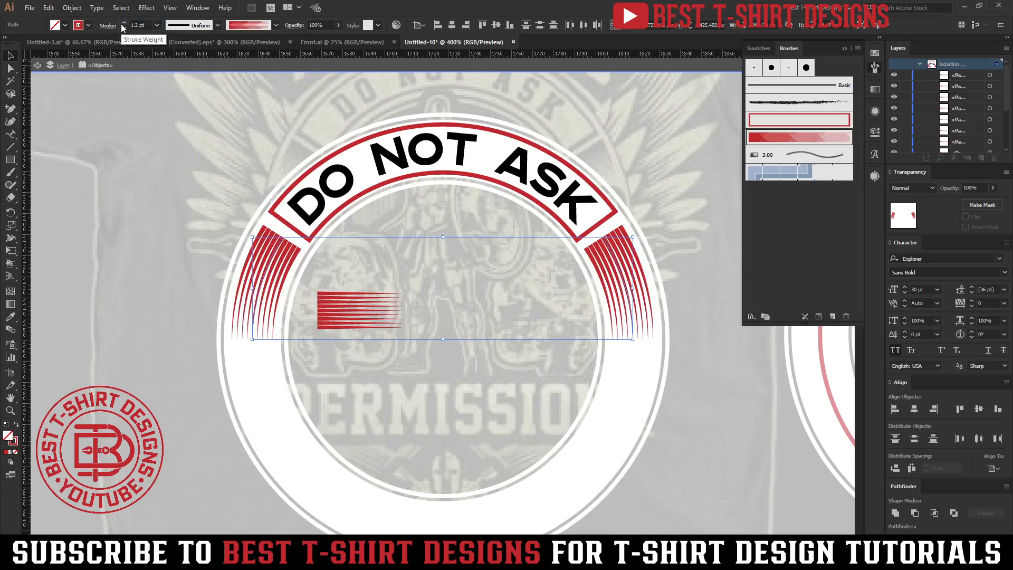
# Set the stroke weight of both brushed arcs to 1.3 pt and deselect them.
pyautogui.click(140, 25)
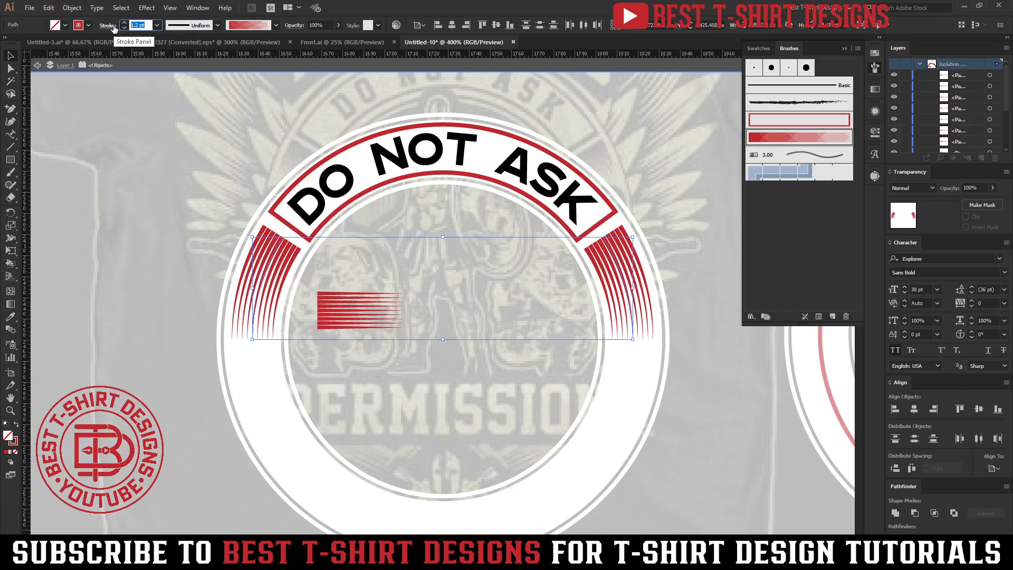
pyautogui.write('1.3')
pyautogui.press('Return')
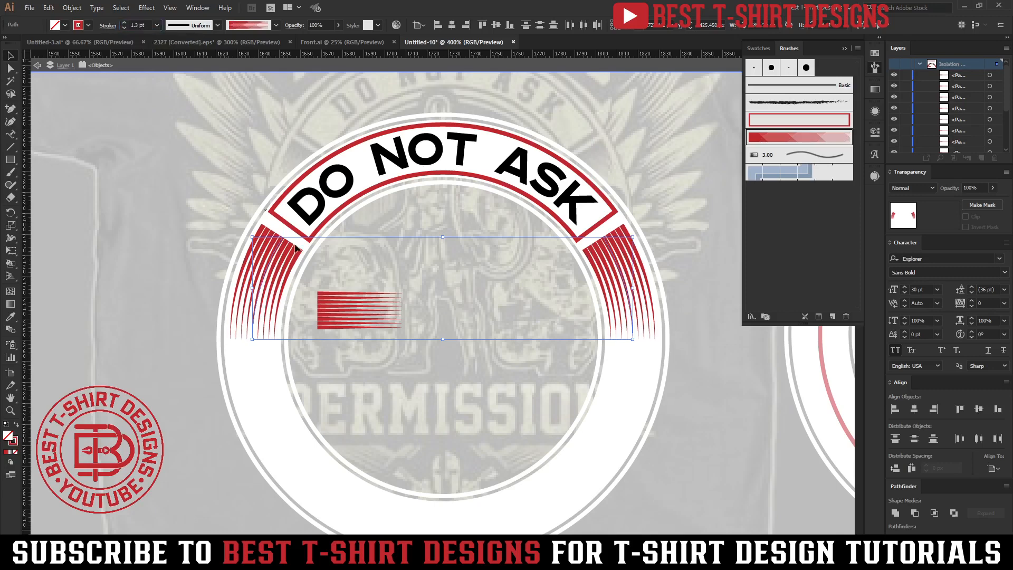
pyautogui.click(476, 283)
pyautogui.scroll(-1, 448, 273)
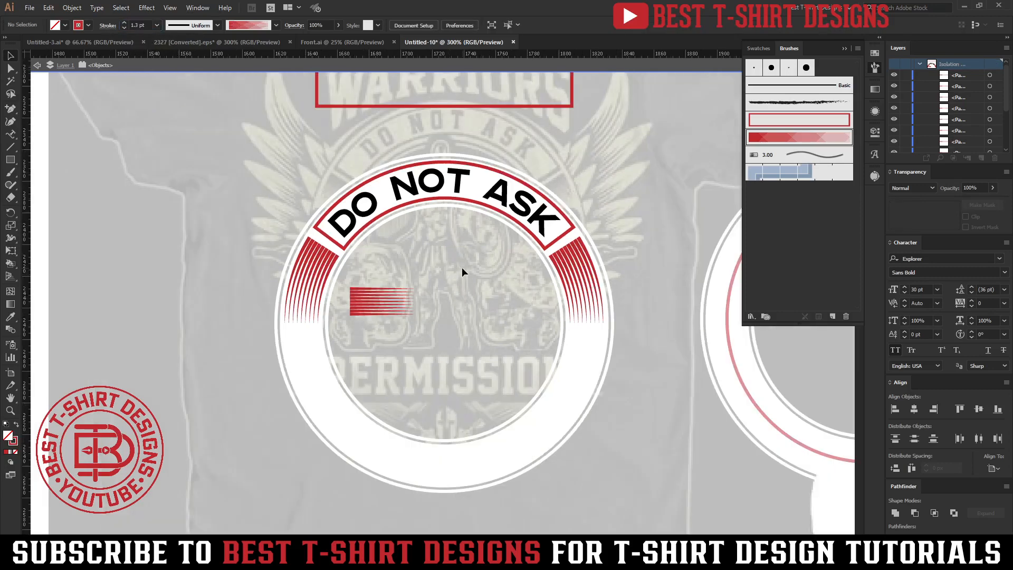
# Delete the leftover tapered-line artwork inside the ring and leave isolation mode.
pyautogui.moveTo(382, 280); pyautogui.dragTo(404, 327)
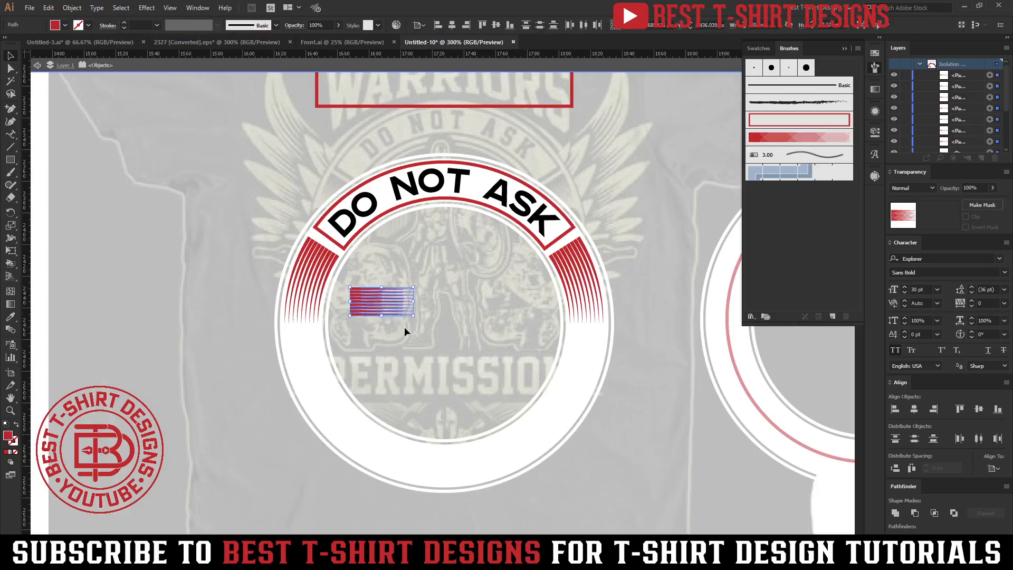
pyautogui.press('Delete')
pyautogui.press('Escape')
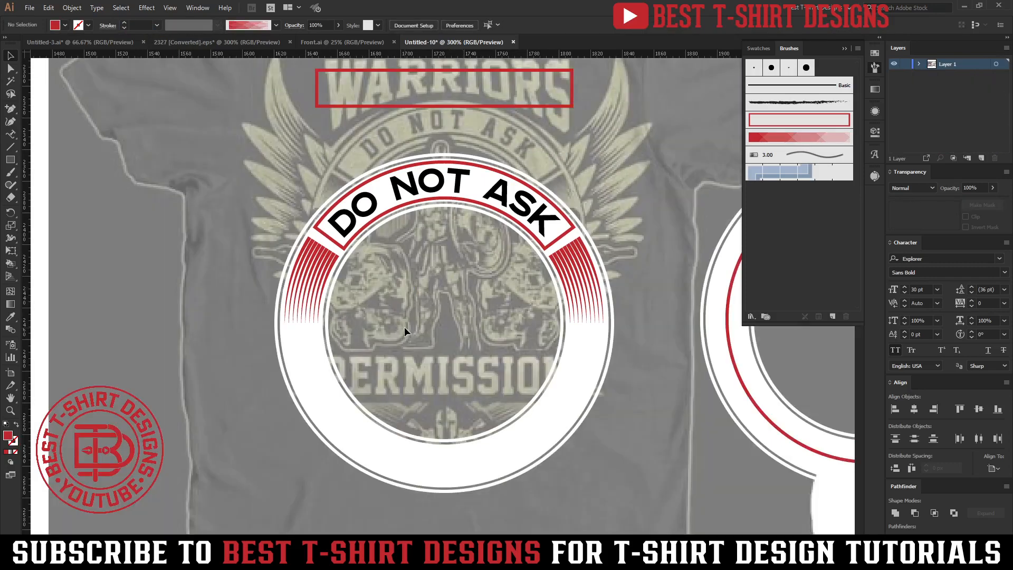
# Expand the fill and stroke of the badge's white rings.
pyautogui.scroll(-1, 404, 327)
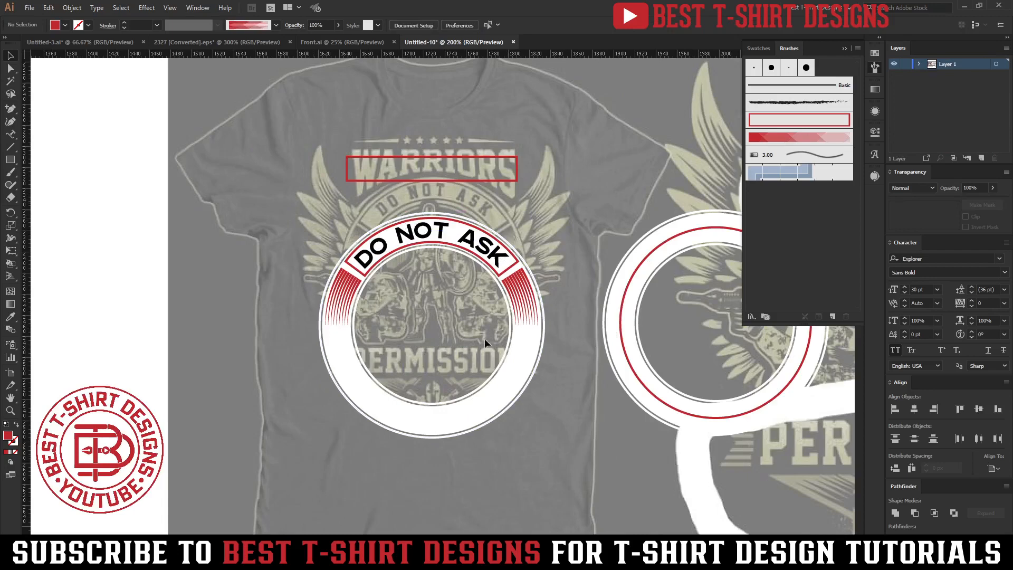
pyautogui.scroll(1, 492, 270)
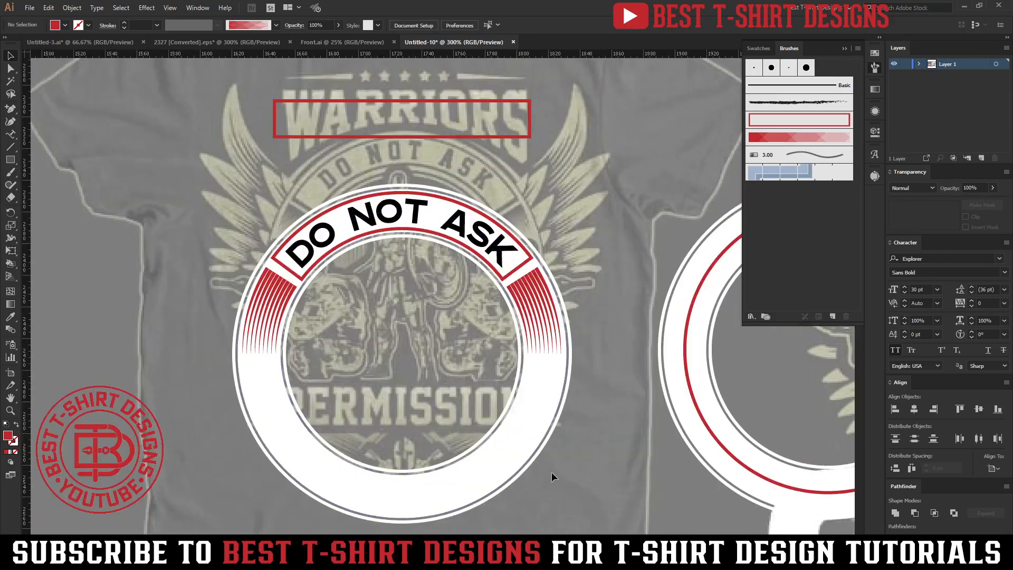
pyautogui.click(395, 415)
pyautogui.hotkey('alt', 'o')
pyautogui.press('x')
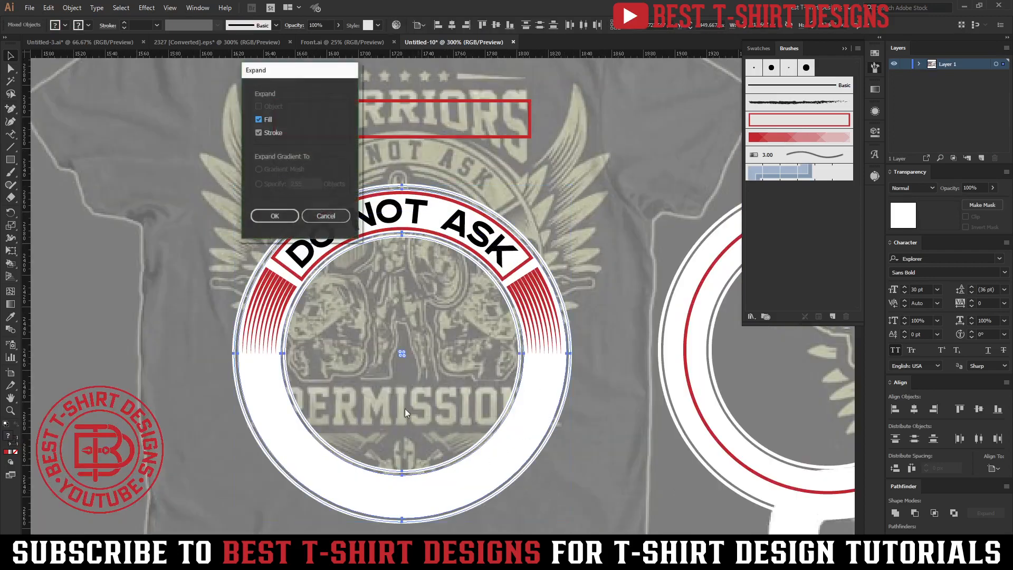
pyautogui.click(281, 214)
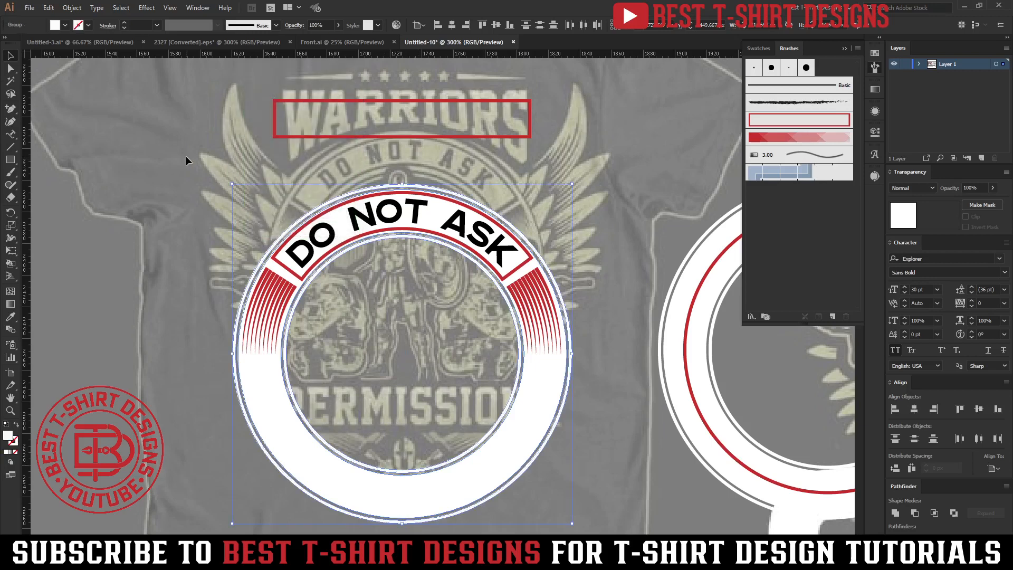
# Select the rings, curved text, red frame and both shading arcs together and expand them into plain shapes.
pyautogui.moveTo(186, 156); pyautogui.dragTo(564, 410)
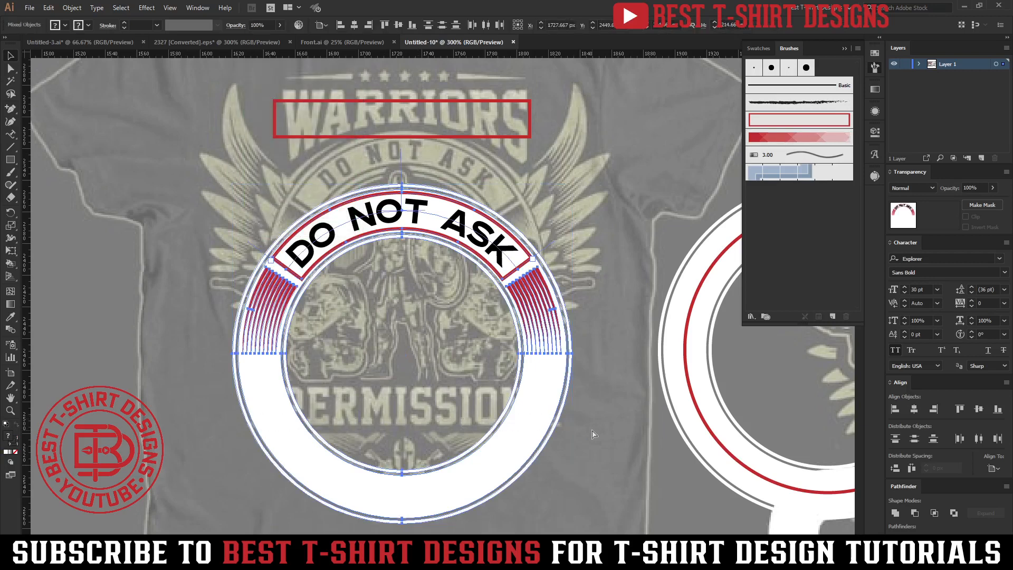
pyautogui.hotkey('alt', 'o')
pyautogui.press('x')
pyautogui.click(274, 216)
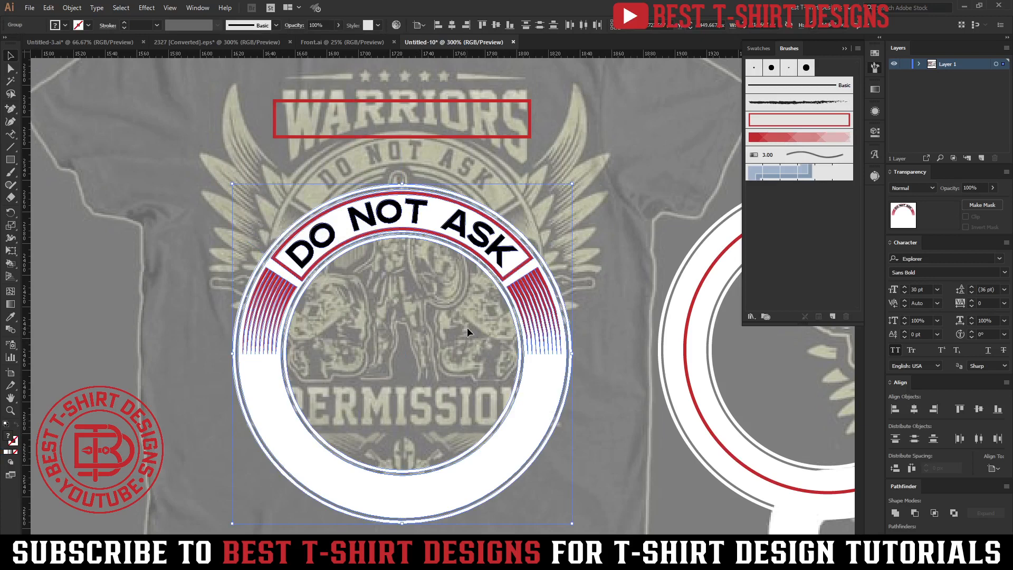
# Recolour the whole expanded badge with the olive fill #938a19 and deselect it.
pyautogui.press('i')
pyautogui.click(312, 197)
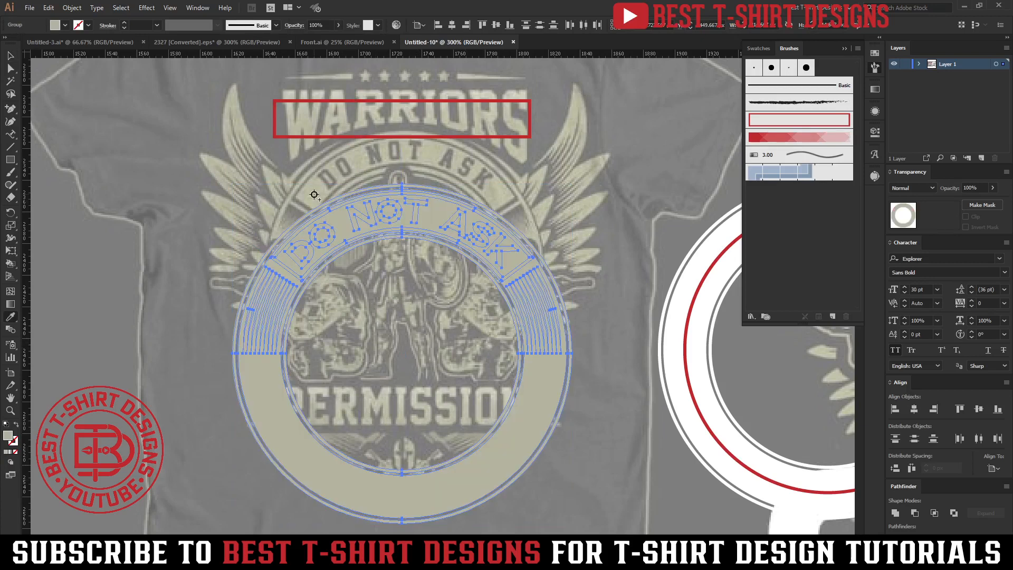
pyautogui.press('v')
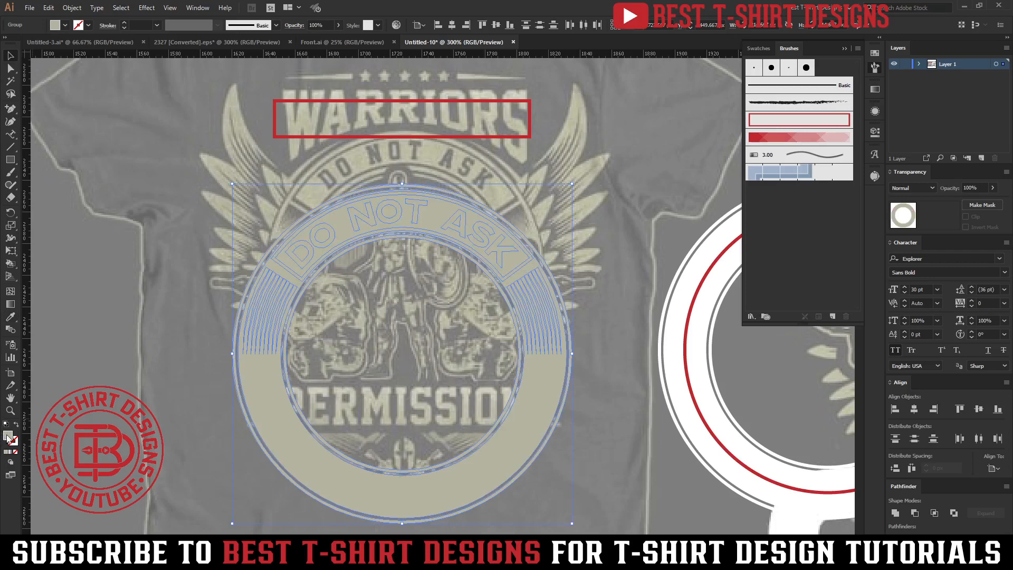
pyautogui.doubleClick(8, 435)
pyautogui.hotkey('ctrl', 'v')
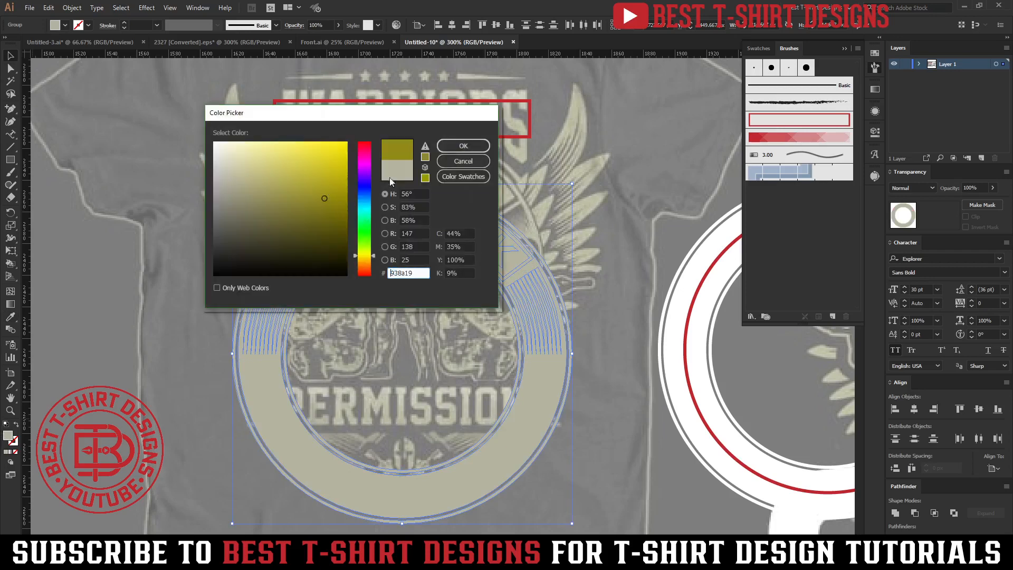
pyautogui.click(470, 147)
pyautogui.click(448, 357)
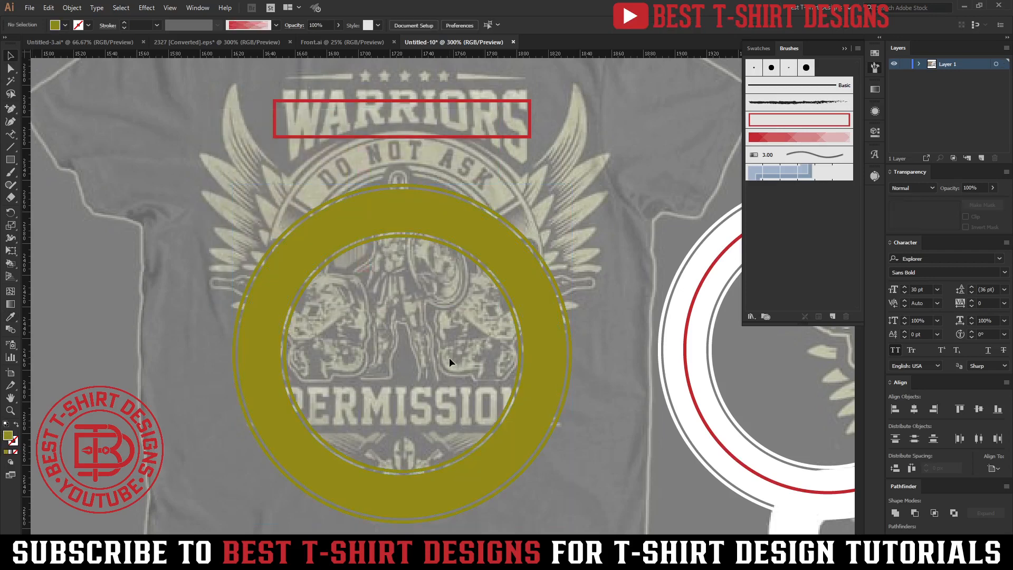
# Cut the shading arcs, frame and lettering, make a non-clipping opacity mask on the wide ring and paste them in place inside the mask.
pyautogui.click(530, 318)
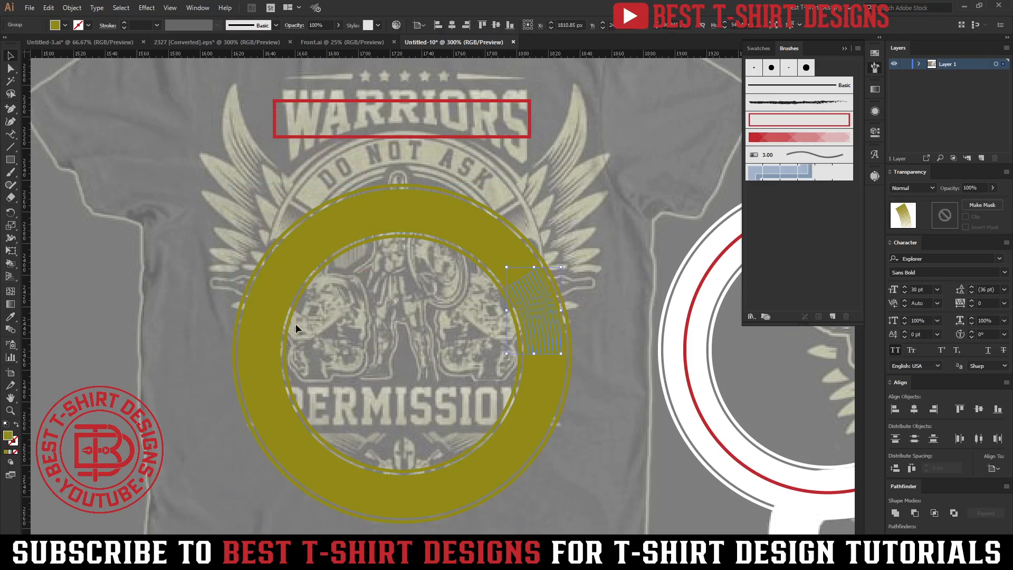
pyautogui.moveTo(265, 323); pyautogui.dragTo(264, 319)
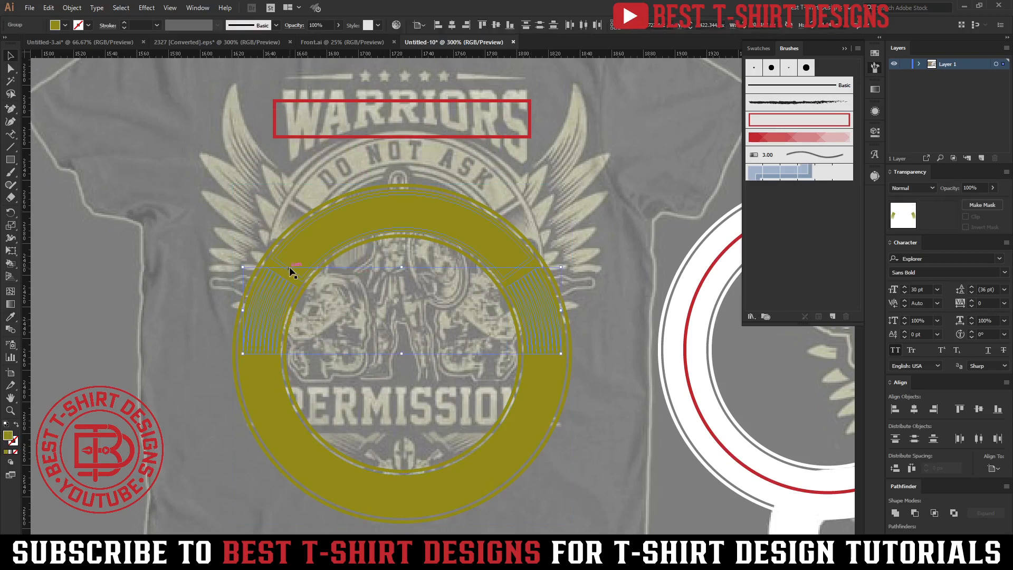
pyautogui.keyDown('shift'); pyautogui.click(306, 253); pyautogui.keyUp('shift')
pyautogui.click(324, 254)
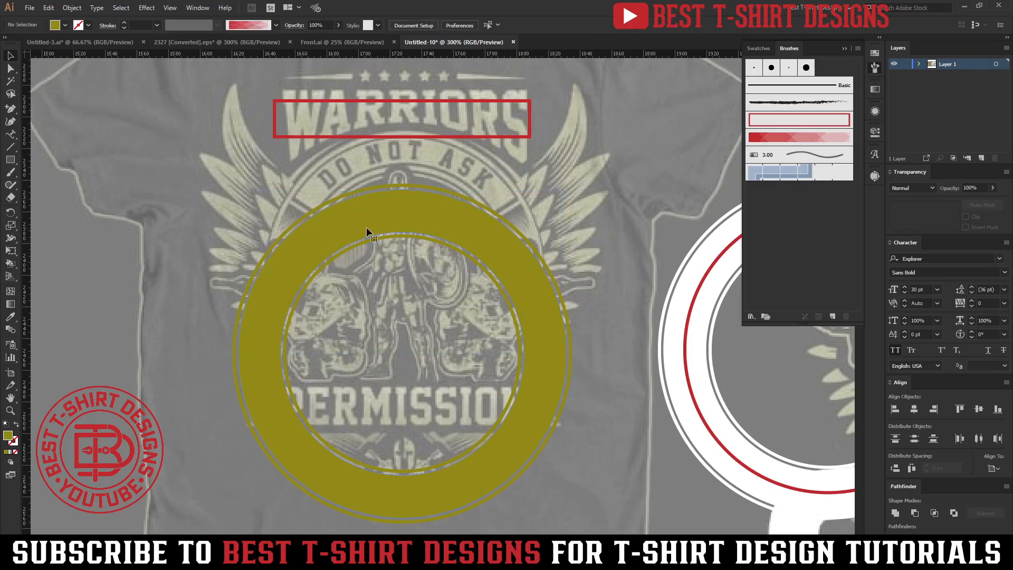
pyautogui.click(979, 205)
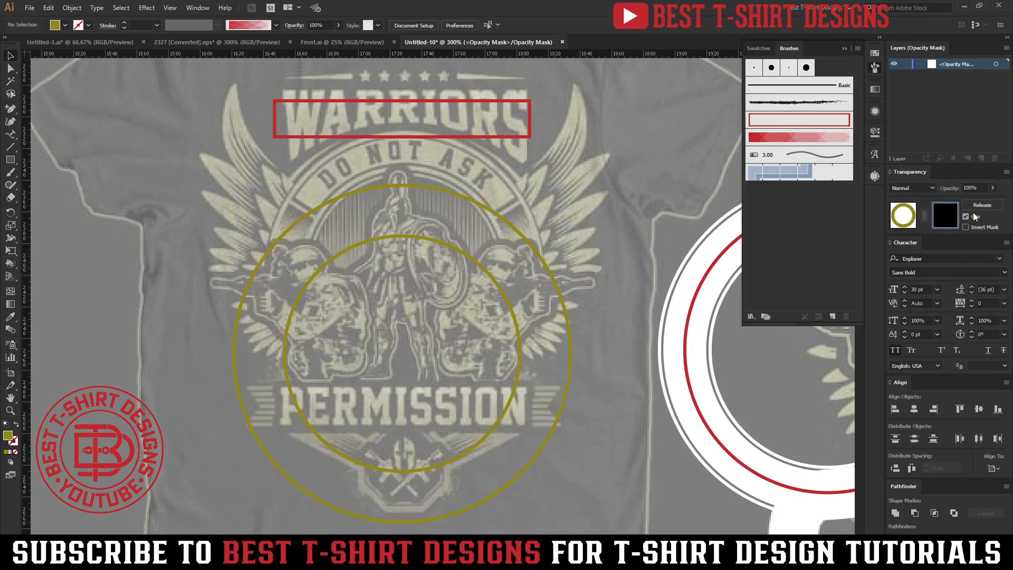
pyautogui.click(972, 216)
pyautogui.hotkey('ctrl', 'f')
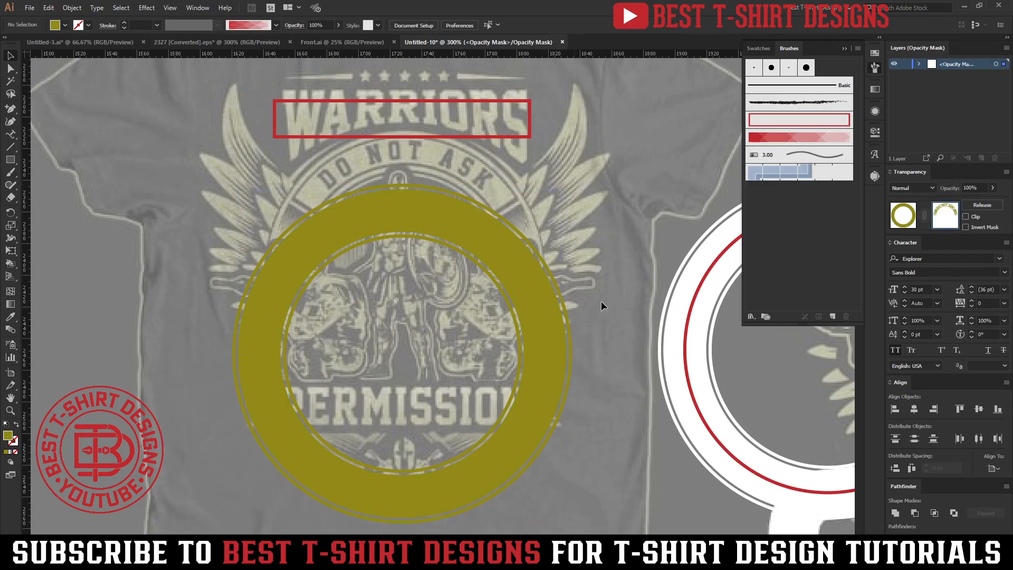
# Fill the mask artwork with black to knock it out of the ring, return to the normal artwork and deselect.
pyautogui.click(65, 25)
pyautogui.click(29, 42)
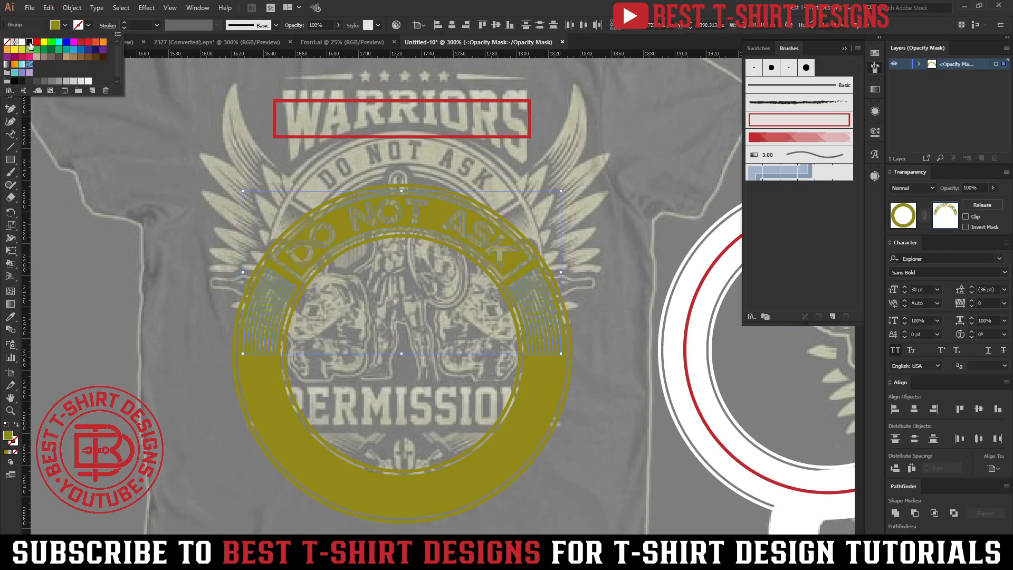
pyautogui.click(422, 302)
pyautogui.click(905, 211)
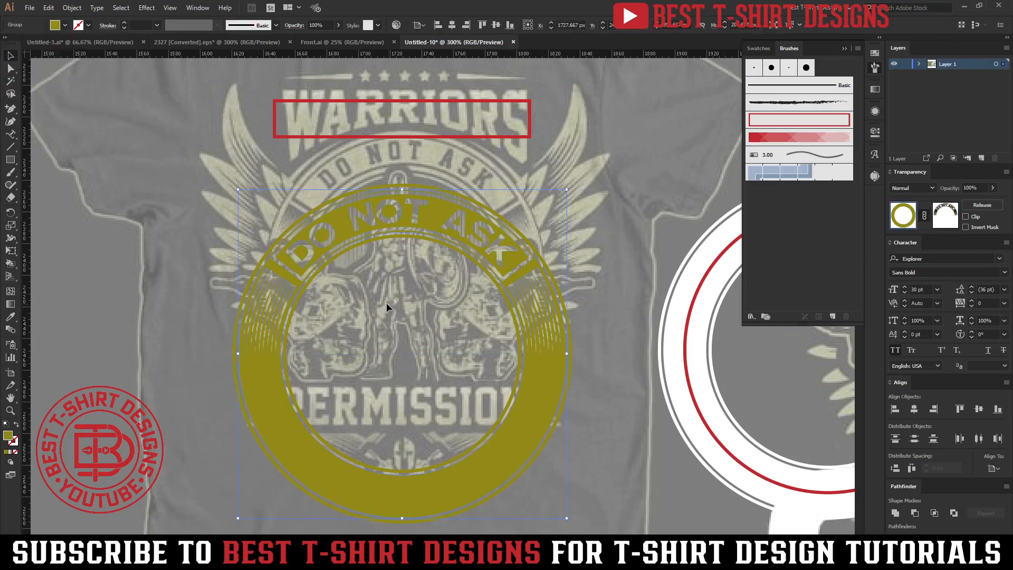
pyautogui.scroll(-2, 386, 302)
pyautogui.click(264, 210)
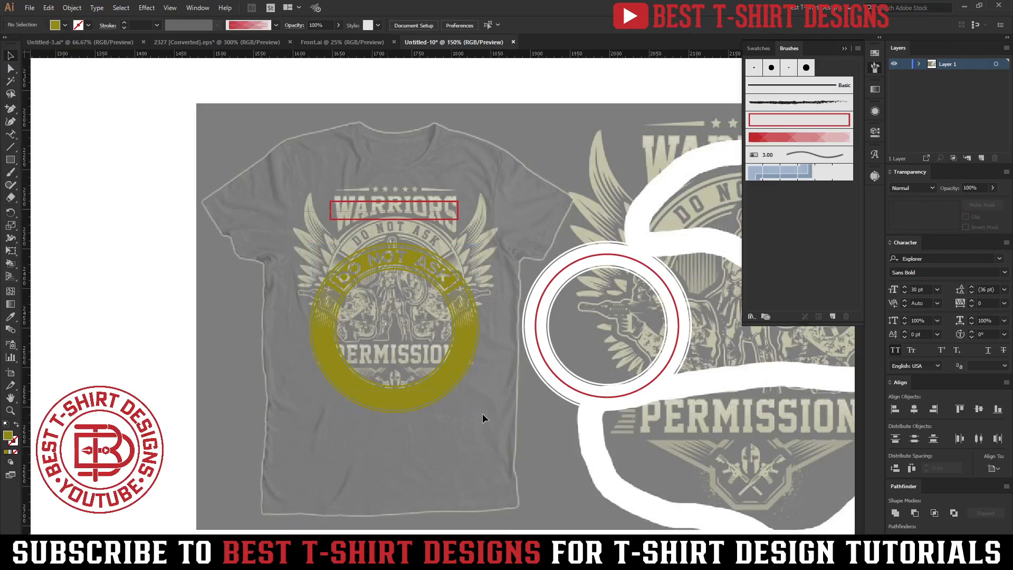
# Move the finished badge and the red rectangle off the T-shirt mockup to the blank area below it.
pyautogui.moveTo(531, 457); pyautogui.dragTo(440, 244)
pyautogui.scroll(-2, 441, 248)
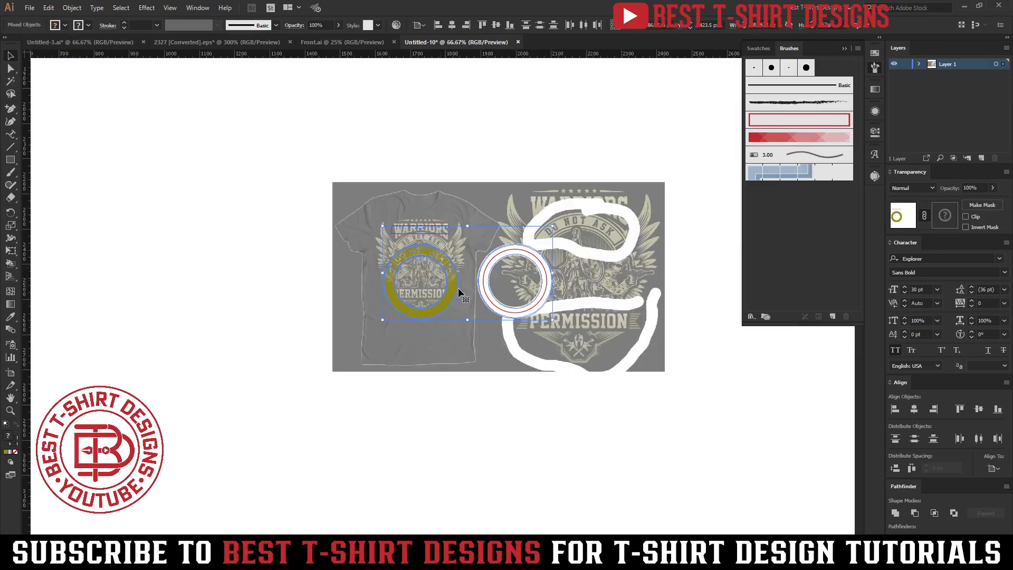
pyautogui.click(458, 287)
pyautogui.moveTo(357, 230); pyautogui.dragTo(437, 446)
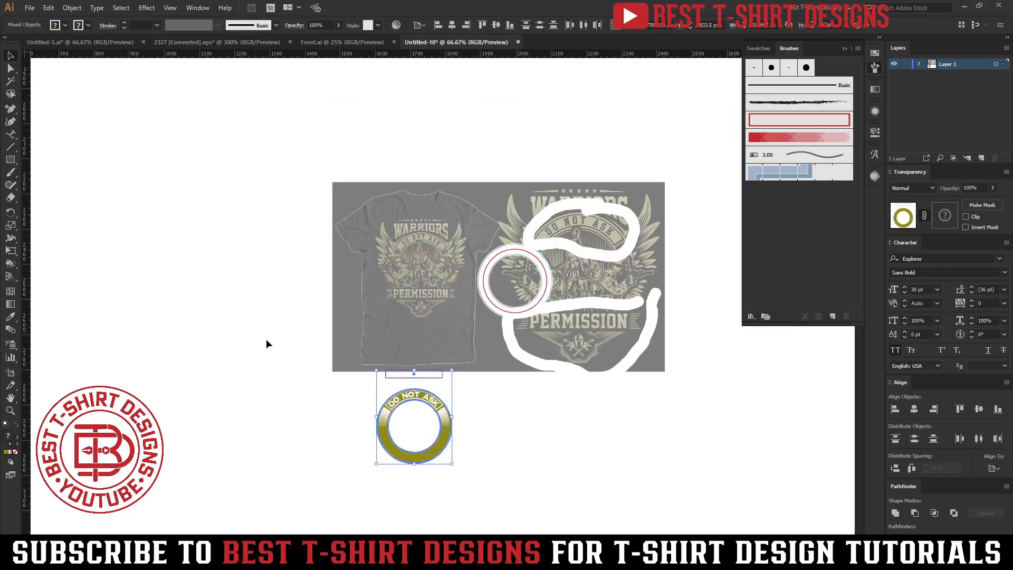
pyautogui.click(422, 435)
# Draw a rectangle about 283 px wide around the badge, fill it with black and place it behind the badge.
pyautogui.scroll(3, 422, 436)
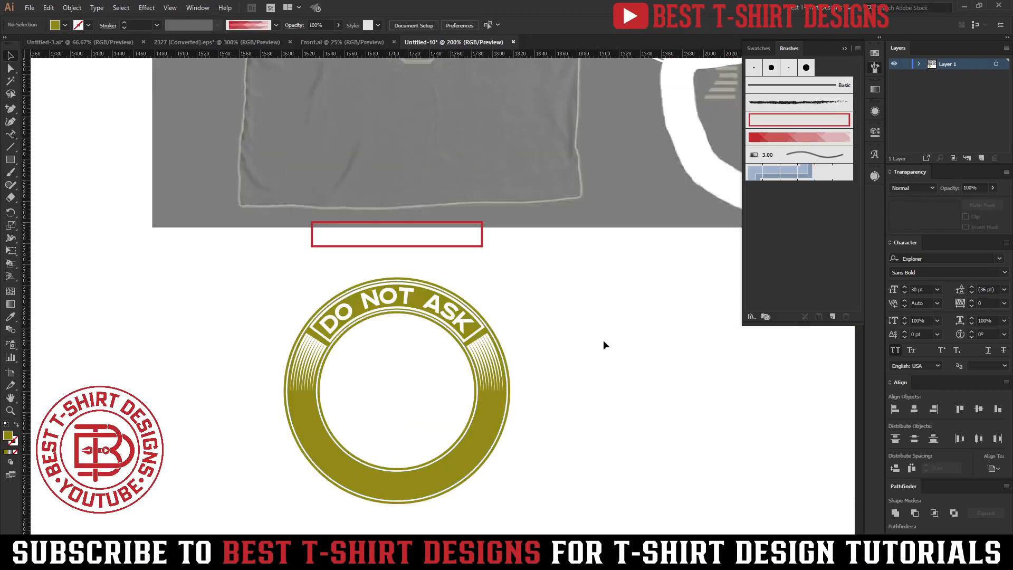
pyautogui.scroll(-2, 603, 341)
pyautogui.click(10, 160)
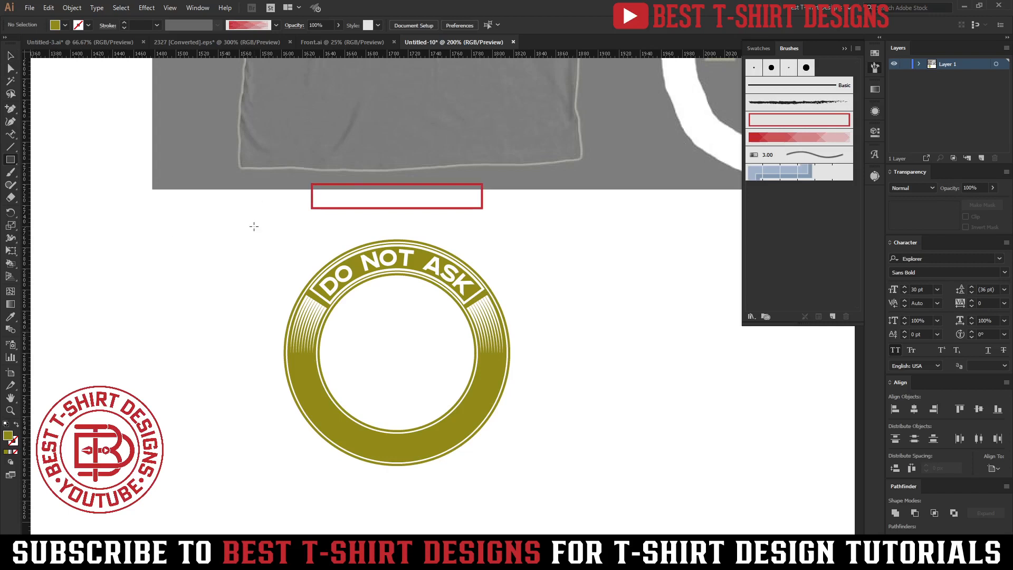
pyautogui.moveTo(253, 226); pyautogui.dragTo(553, 499)
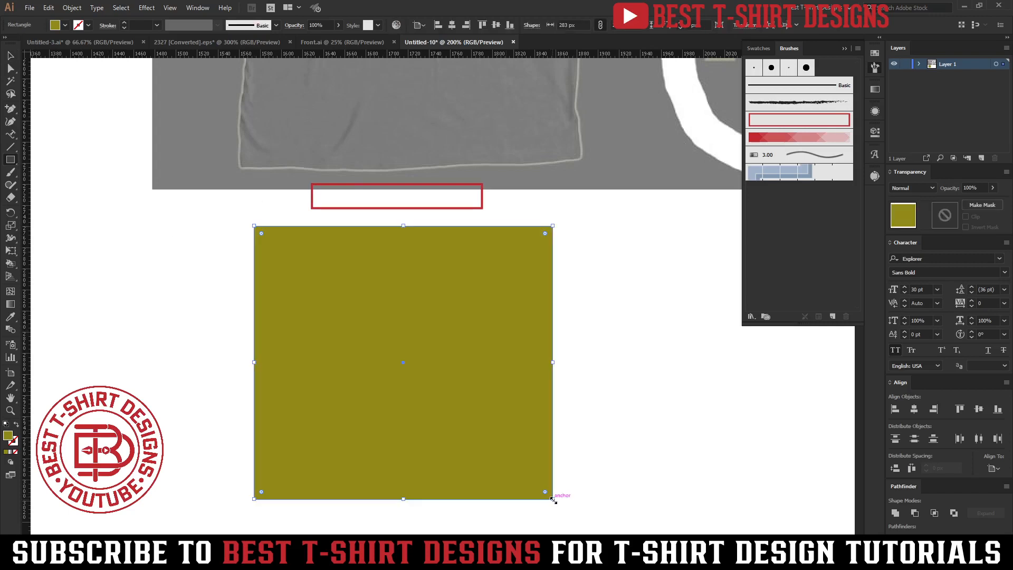
pyautogui.press('v')
pyautogui.click(62, 25)
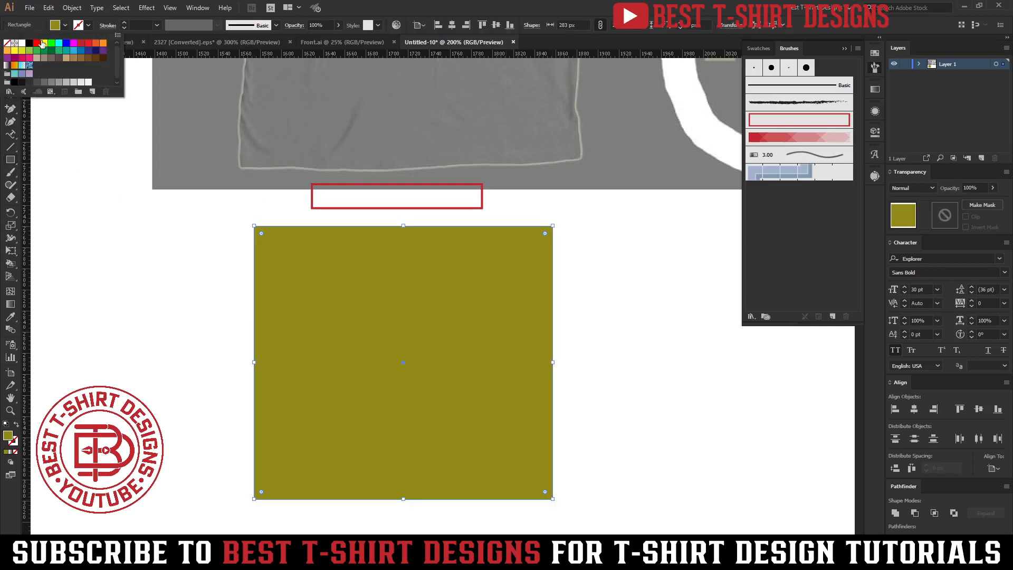
pyautogui.click(32, 46)
pyautogui.click(593, 405)
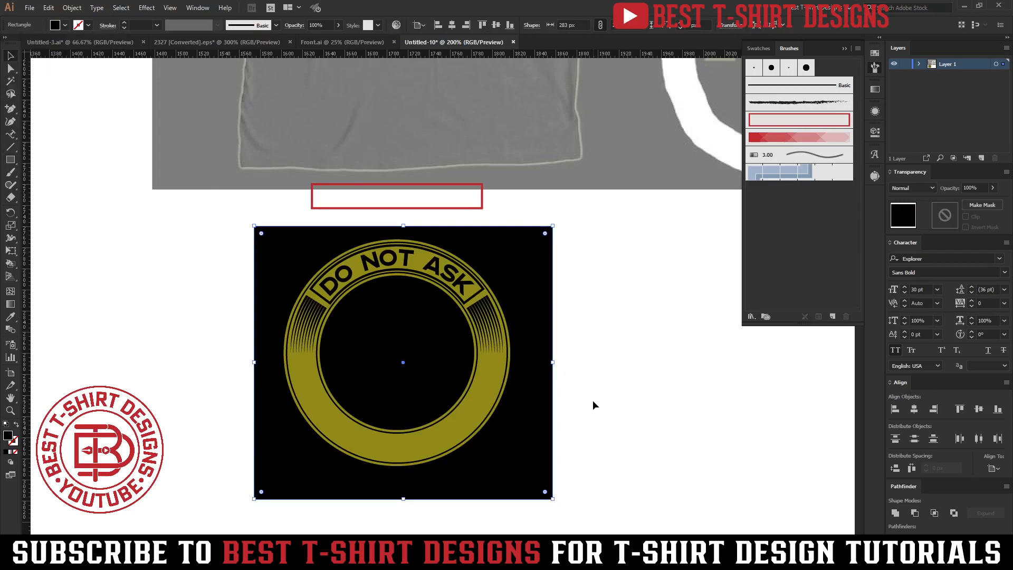
pyautogui.click(593, 400)
# Move the red circle off the reference image to the blank canvas and delete the white rings left around it.
pyautogui.scroll(-2, 409, 392)
pyautogui.moveTo(567, 337); pyautogui.dragTo(411, 418)
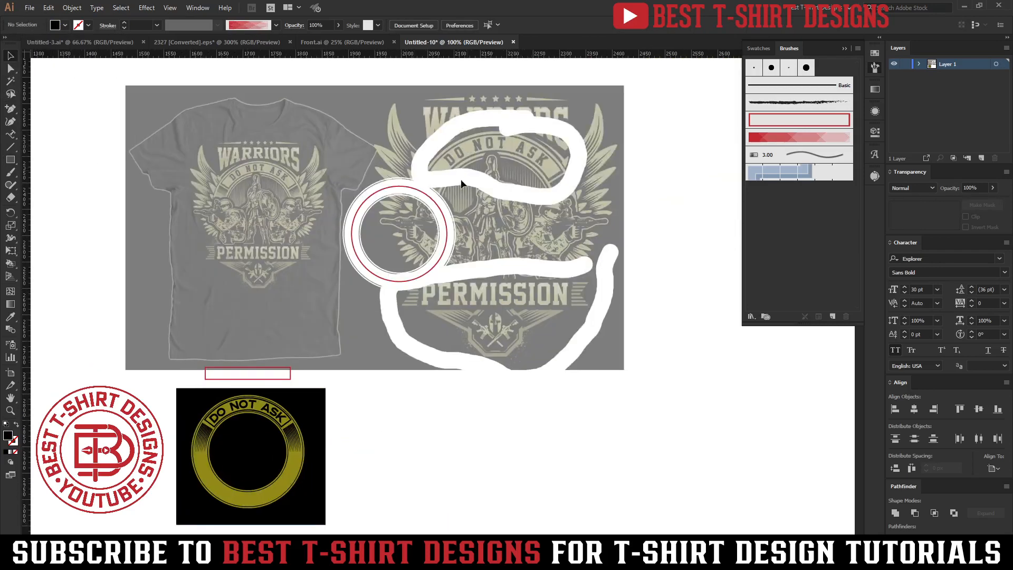
pyautogui.click(397, 189)
pyautogui.moveTo(396, 189); pyautogui.dragTo(751, 390)
pyautogui.click(593, 380)
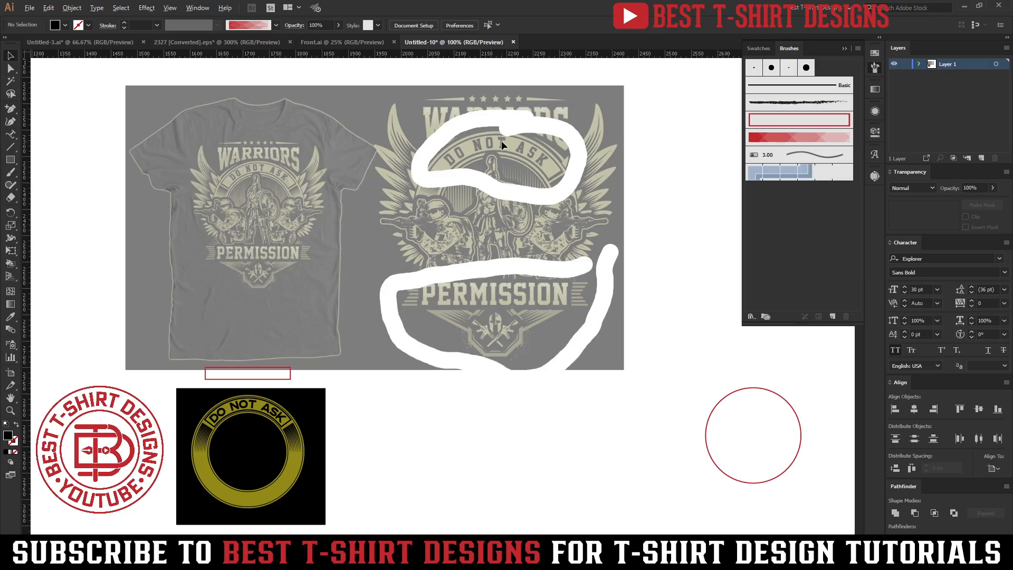
# Draw a vertical line down through the badge ring's left inner edge and give it a red 10 pt stroke.
pyautogui.scroll(3, 501, 141)
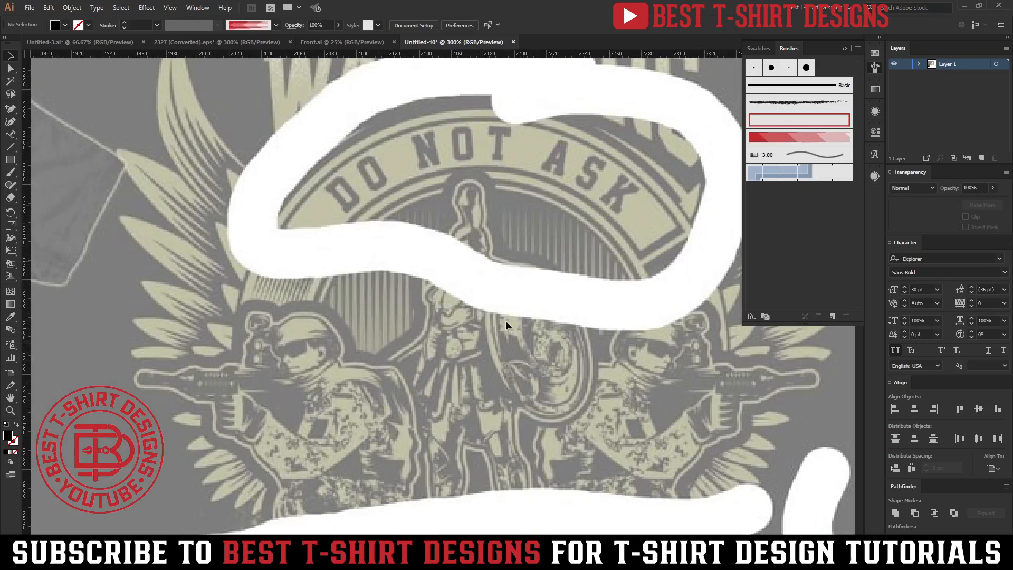
pyautogui.scroll(-2, 547, 286)
pyautogui.scroll(-4, 547, 285)
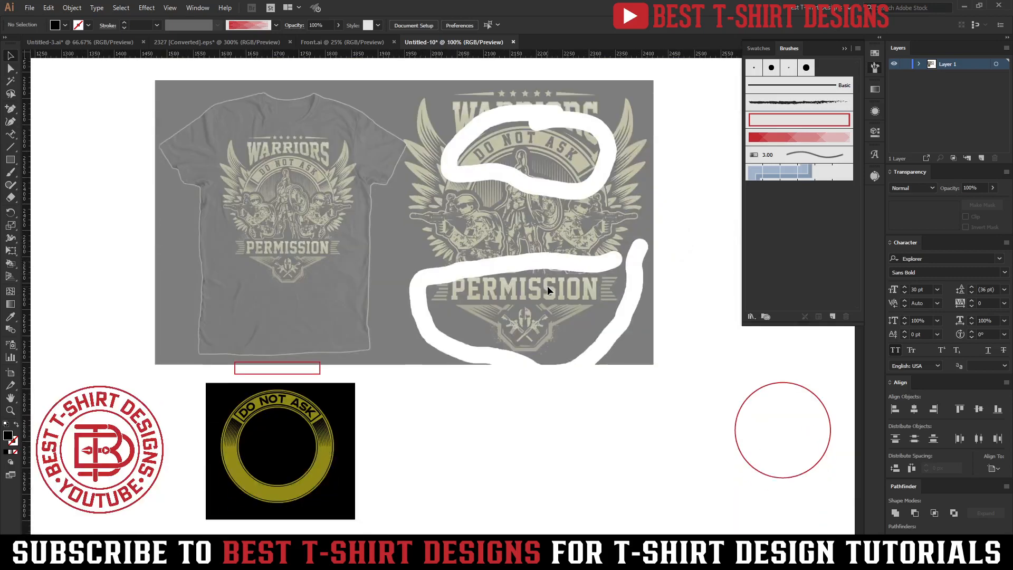
pyautogui.scroll(3, 205, 481)
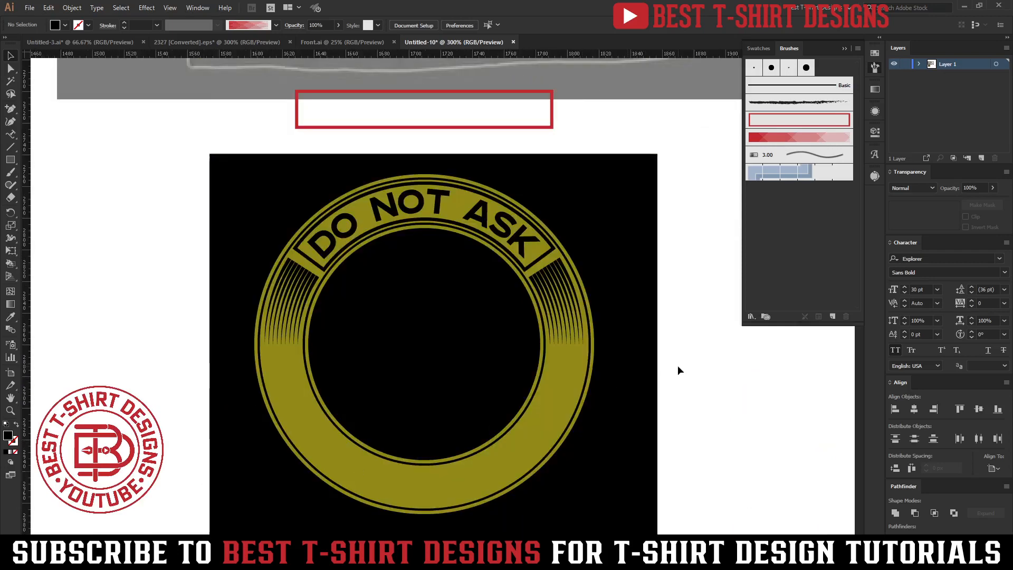
pyautogui.click(10, 147)
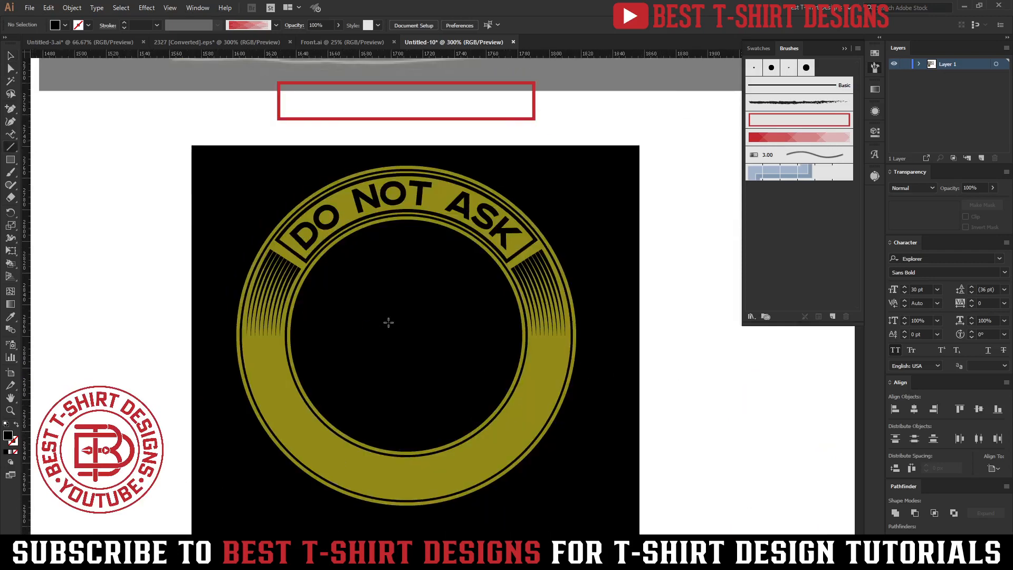
pyautogui.moveTo(297, 264); pyautogui.dragTo(299, 468)
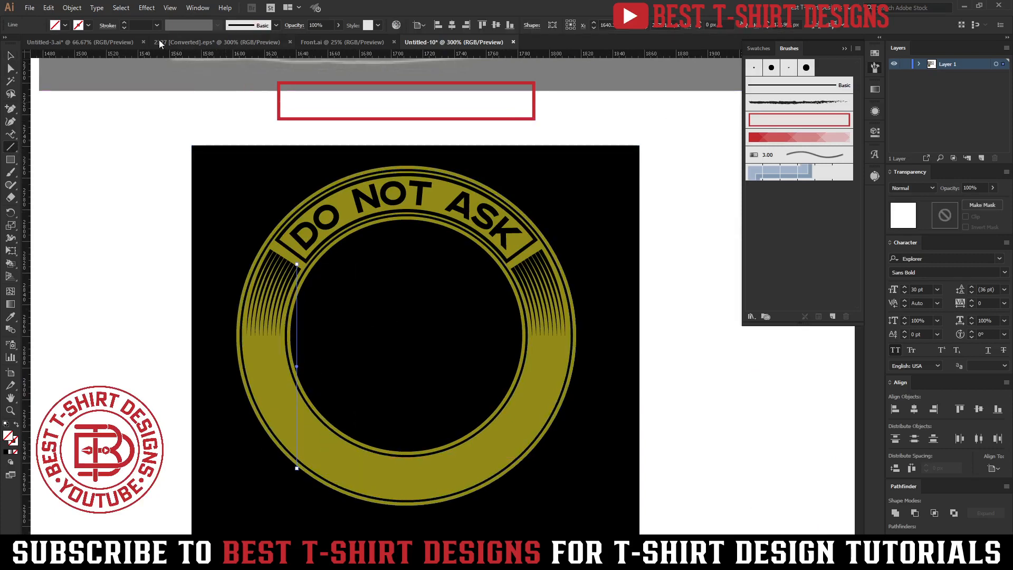
pyautogui.press('i')
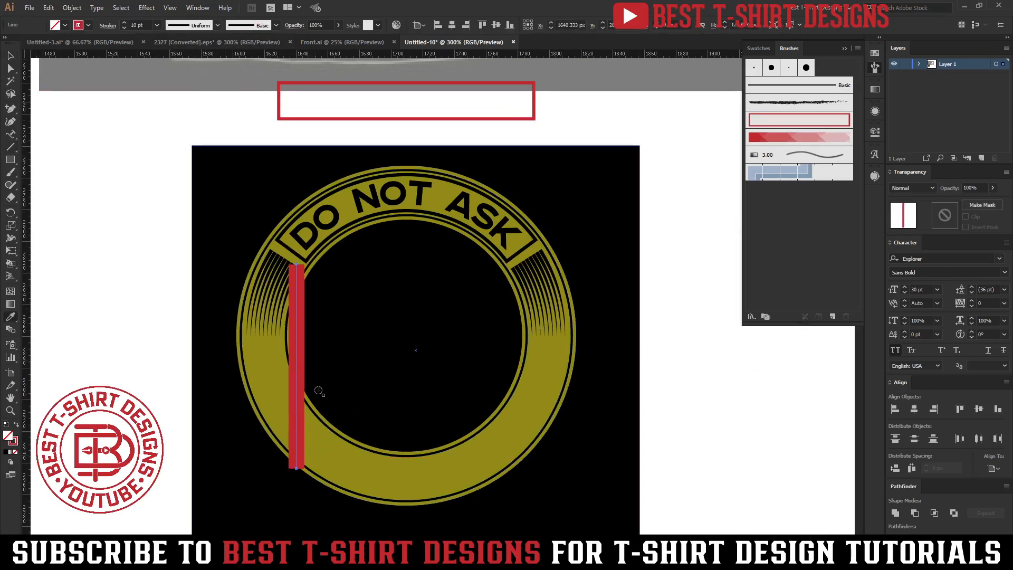
# Give the vertical line the ring's olive colour as a 3 pt stroke with no fill.
pyautogui.click(346, 455)
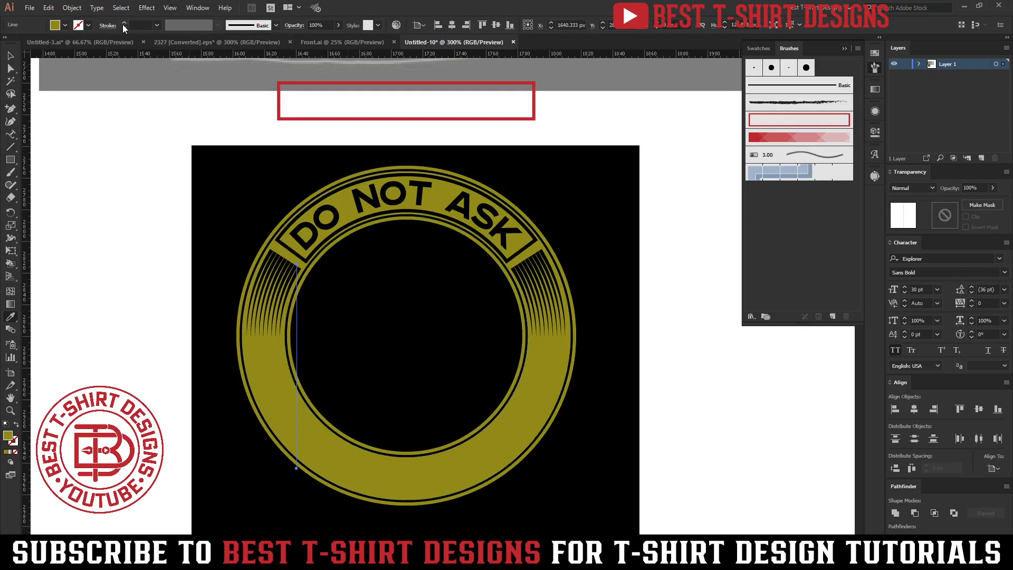
pyautogui.hotkey('shift', 'x')
pyautogui.press('v')
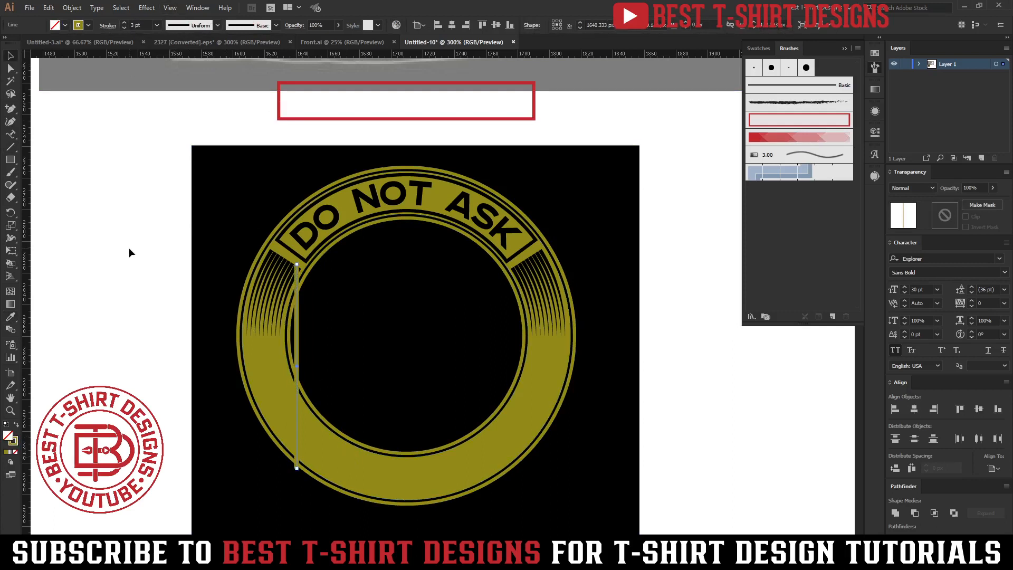
pyautogui.click(129, 249)
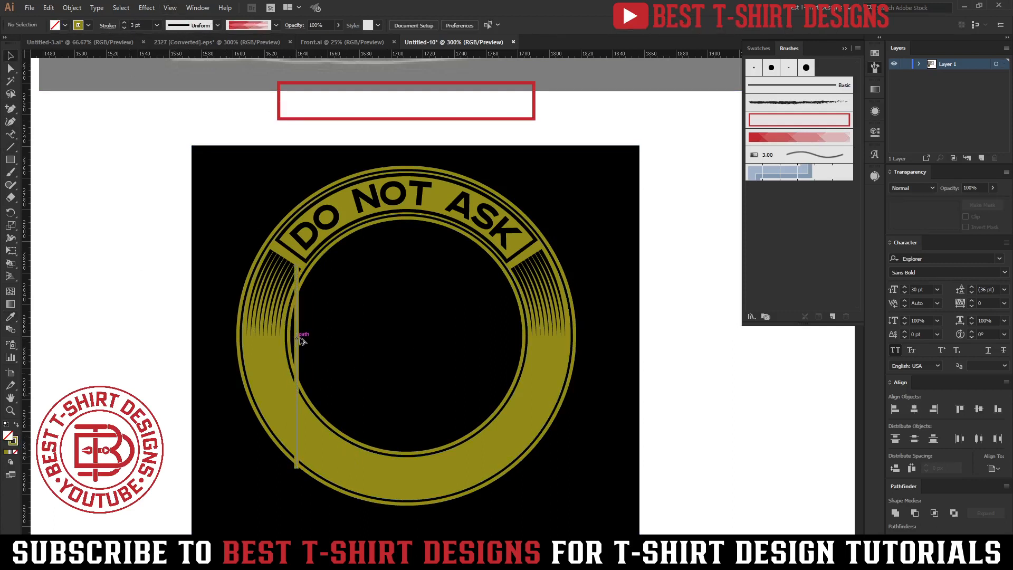
# Copy the vertical line slightly to the right and repeat the copy until evenly spaced lines span the ring's inner circle.
pyautogui.moveTo(300, 340); pyautogui.dragTo(305, 340)
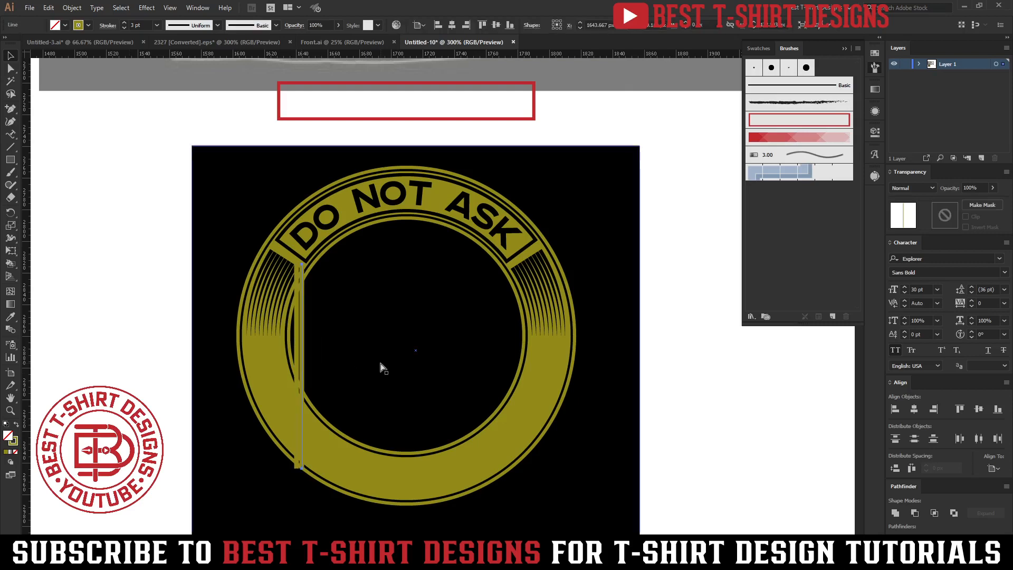
pyautogui.hotkey('ctrl', 'd')
pyautogui.hotkey('ctrl', 'd')
pyautogui.hotkey('ctrl', 'd')
pyautogui.hotkey('ctrl', 'd')
pyautogui.hotkey('ctrl', 'd')
pyautogui.hotkey('ctrl', 'd')
pyautogui.hotkey('ctrl', 'd')
pyautogui.hotkey('ctrl', 'd')
pyautogui.hotkey('ctrl', 'd')
pyautogui.hotkey('ctrl', 'd')
pyautogui.hotkey('ctrl', 'd')
pyautogui.hotkey('ctrl', 'd')
pyautogui.hotkey('ctrl', 'd')
pyautogui.hotkey('ctrl', 'd')
pyautogui.hotkey('ctrl', 'd')
pyautogui.hotkey('ctrl', 'd')
pyautogui.hotkey('ctrl', 'd')
pyautogui.hotkey('ctrl', 'd')
pyautogui.hotkey('ctrl', 'd')
pyautogui.hotkey('ctrl', 'd')
pyautogui.hotkey('ctrl', 'd')
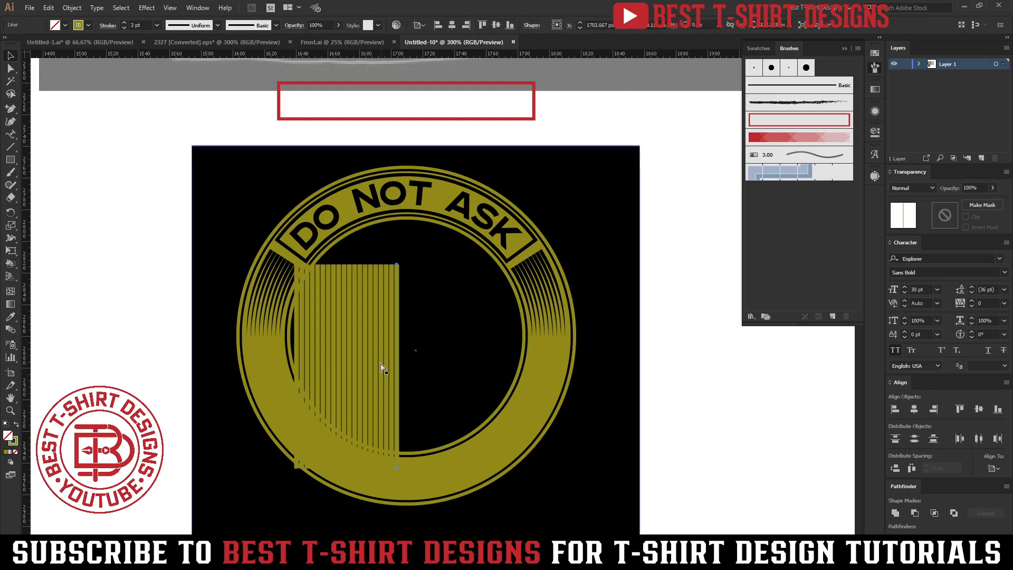
pyautogui.hotkey('ctrl', 'd')
pyautogui.hotkey('ctrl', 'd')
pyautogui.hotkey('ctrl', 'd')
pyautogui.hotkey('ctrl', 'd')
pyautogui.hotkey('ctrl', 'd')
pyautogui.hotkey('ctrl', 'd')
pyautogui.hotkey('ctrl', 'd')
pyautogui.hotkey('ctrl', 'd')
pyautogui.hotkey('ctrl', 'd')
pyautogui.hotkey('ctrl', 'd')
pyautogui.hotkey('ctrl', 'd')
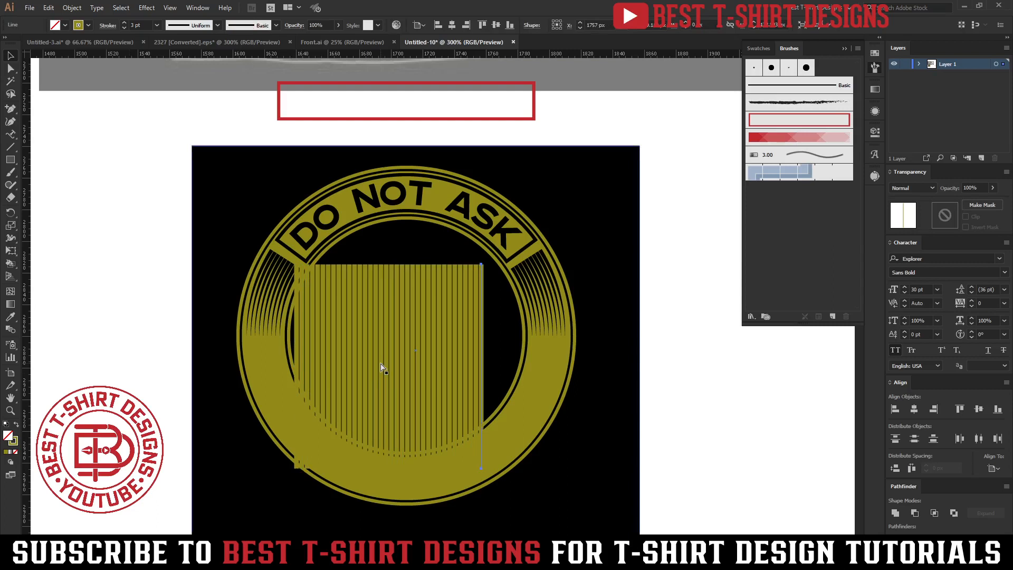
pyautogui.hotkey('ctrl', 'd')
pyautogui.hotkey('ctrl', 'd')
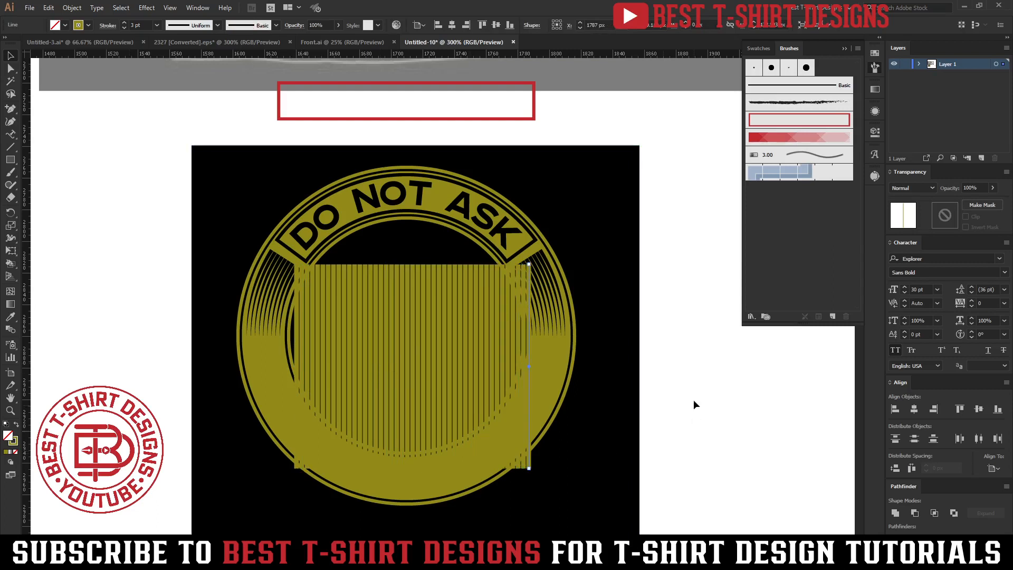
# Lock the black background rectangle and group the badge ring artwork.
pyautogui.click(426, 248)
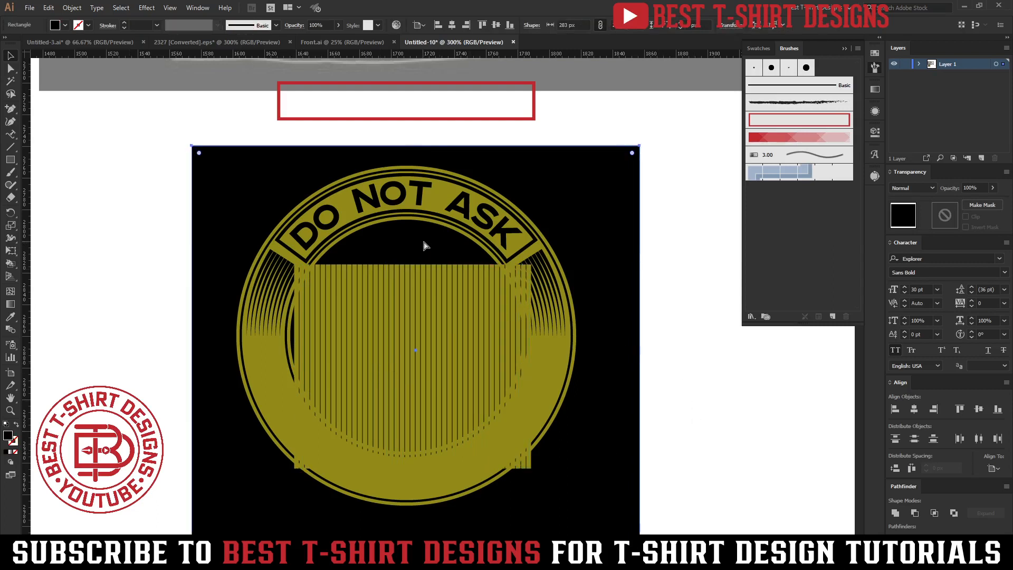
pyautogui.hotkey('ctrl', '2')
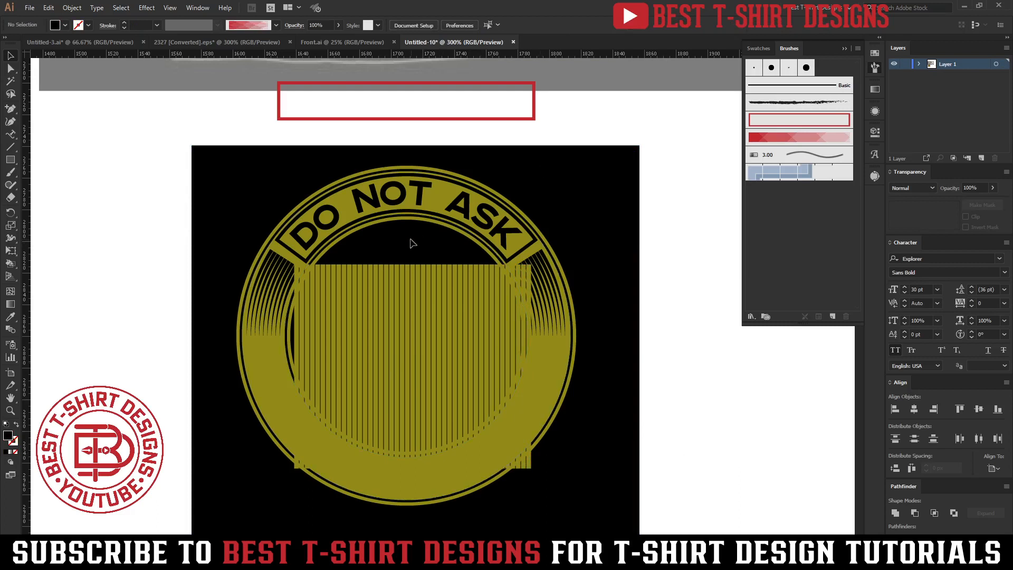
pyautogui.moveTo(411, 239); pyautogui.dragTo(346, 146)
pyautogui.press('ctrl')
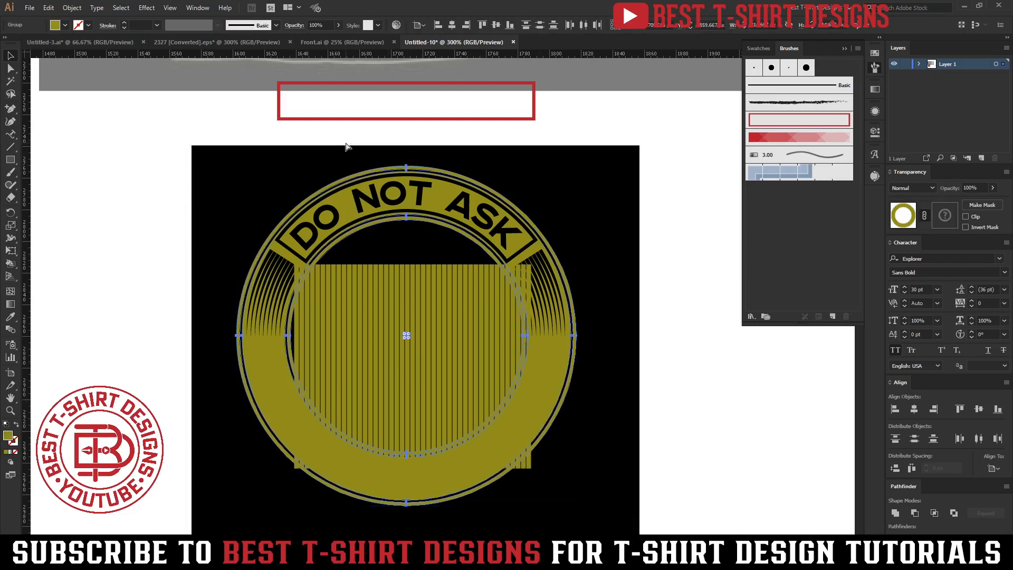
pyautogui.hotkey('ctrl', 'g')
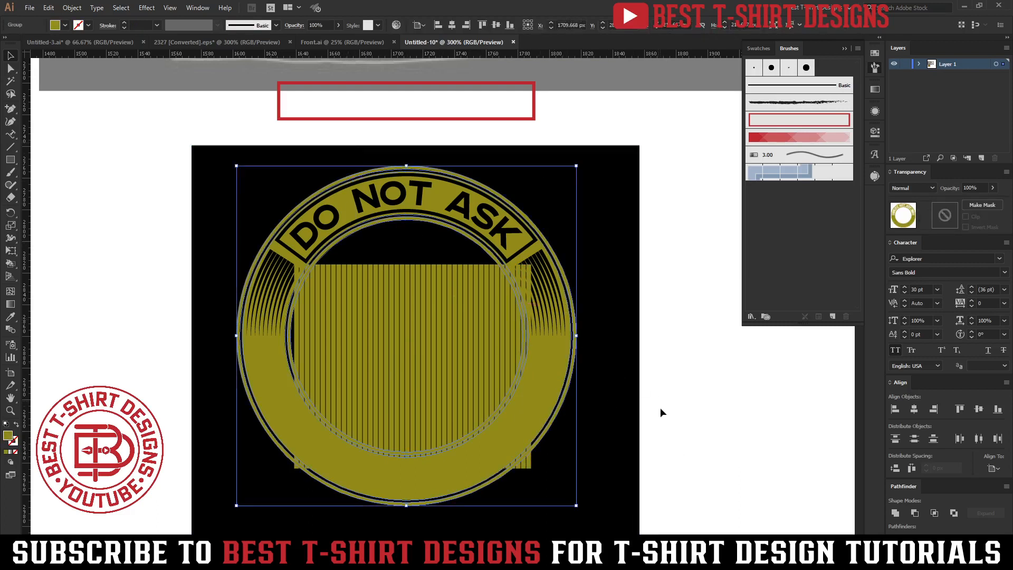
# Select all the vertical lines without the badge and set their stroke weight to 2 pt.
pyautogui.moveTo(673, 432); pyautogui.dragTo(179, 287)
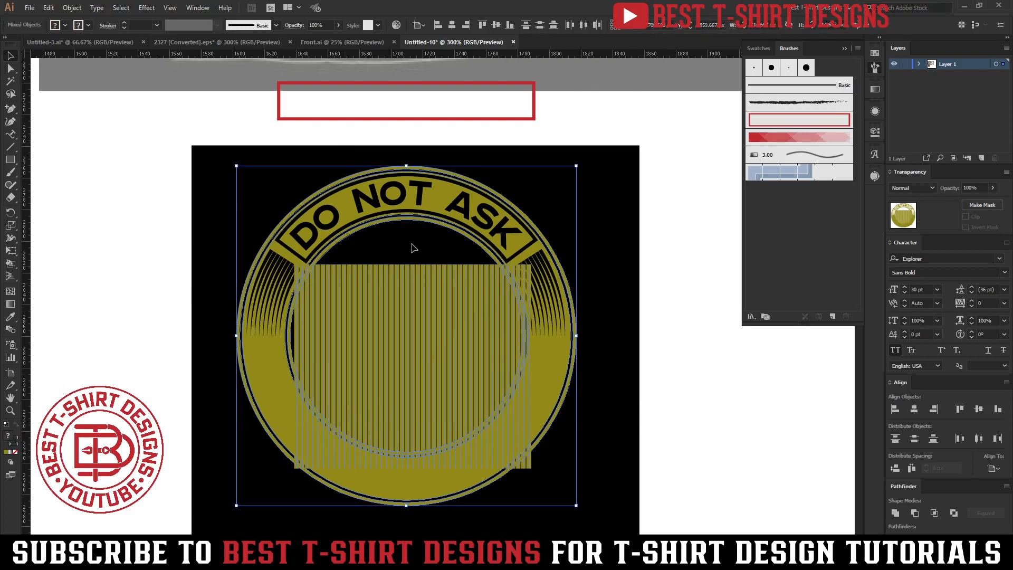
pyautogui.click(426, 346)
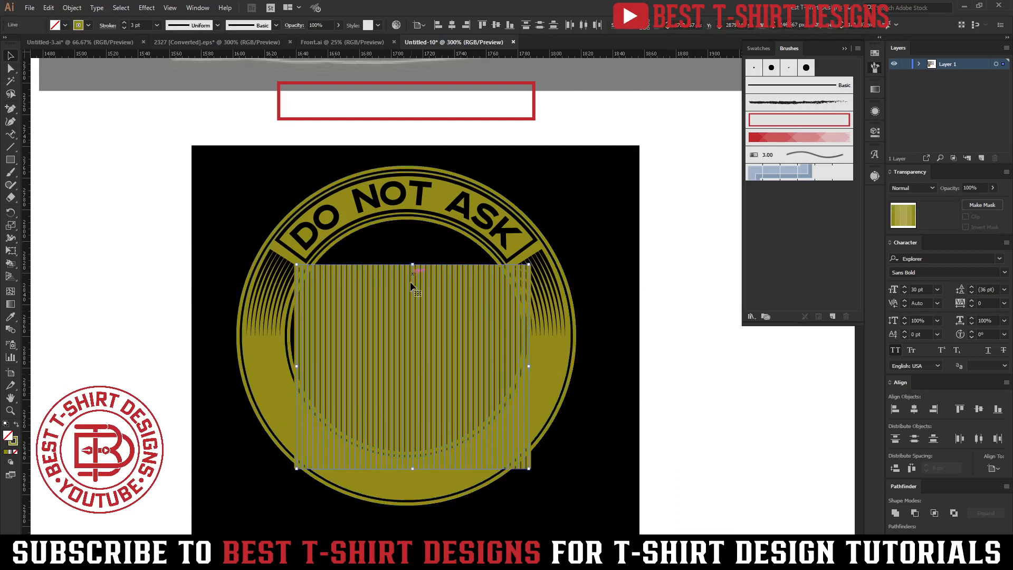
pyautogui.click(123, 28)
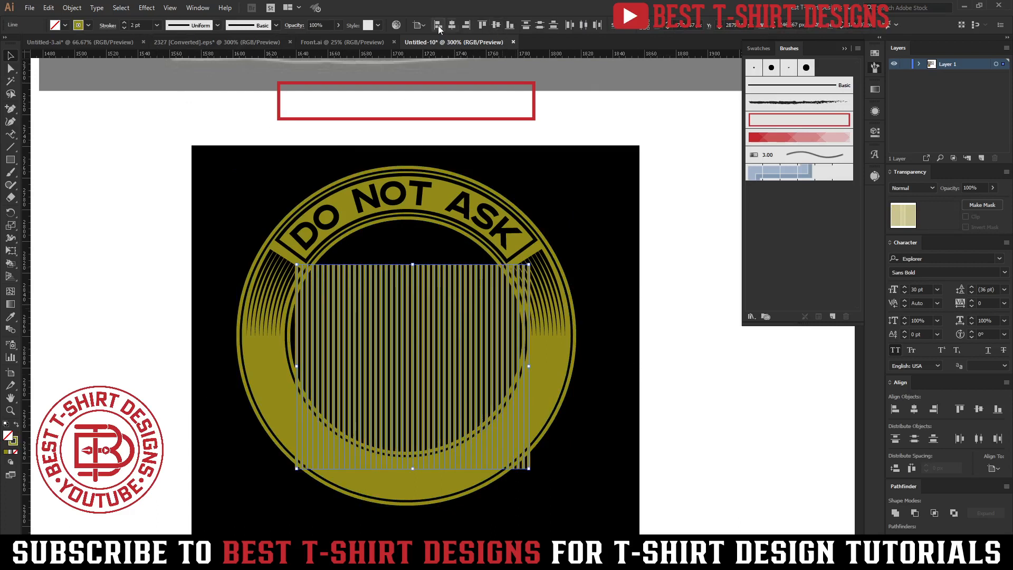
pyautogui.click(419, 25)
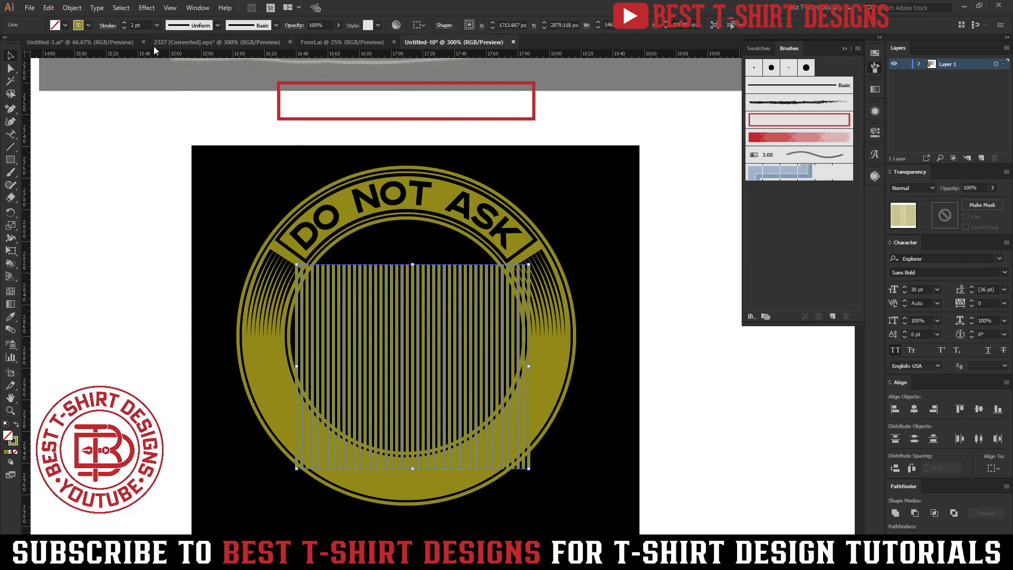
# Apply Width Profile 4 to the vertical lines and flip it so they taper toward the top.
pyautogui.click(111, 29)
pyautogui.click(86, 187)
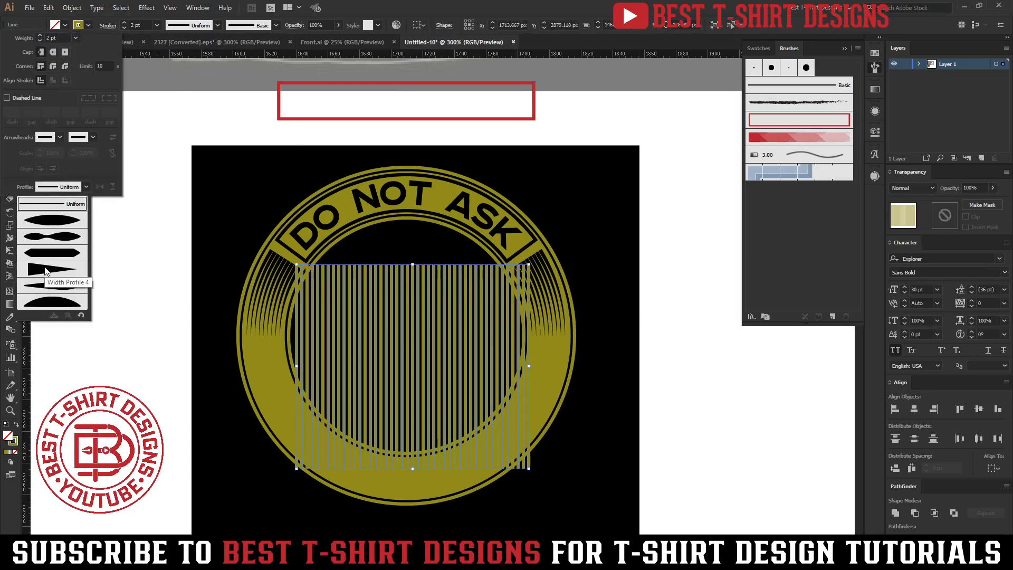
pyautogui.click(44, 270)
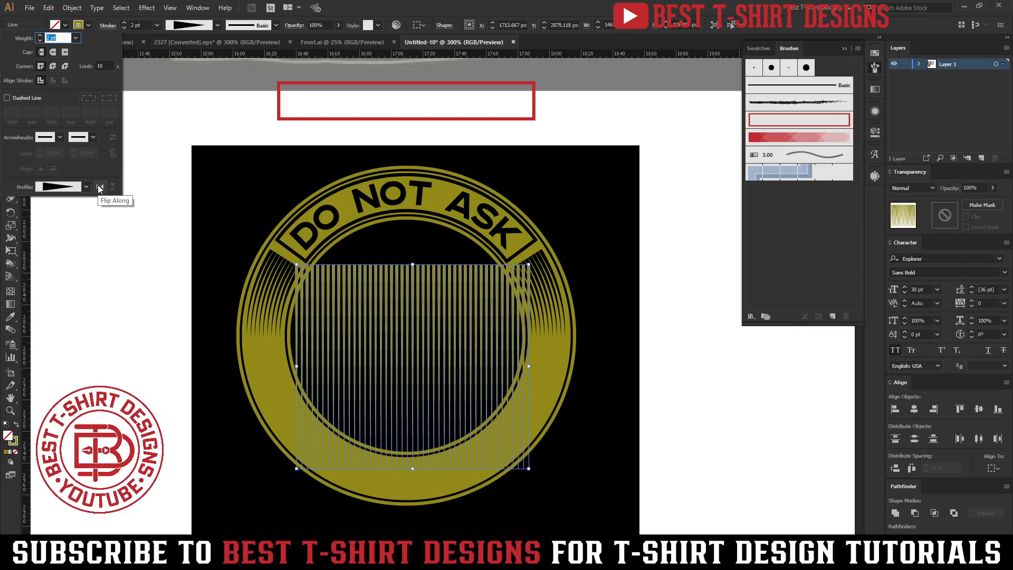
pyautogui.click(100, 188)
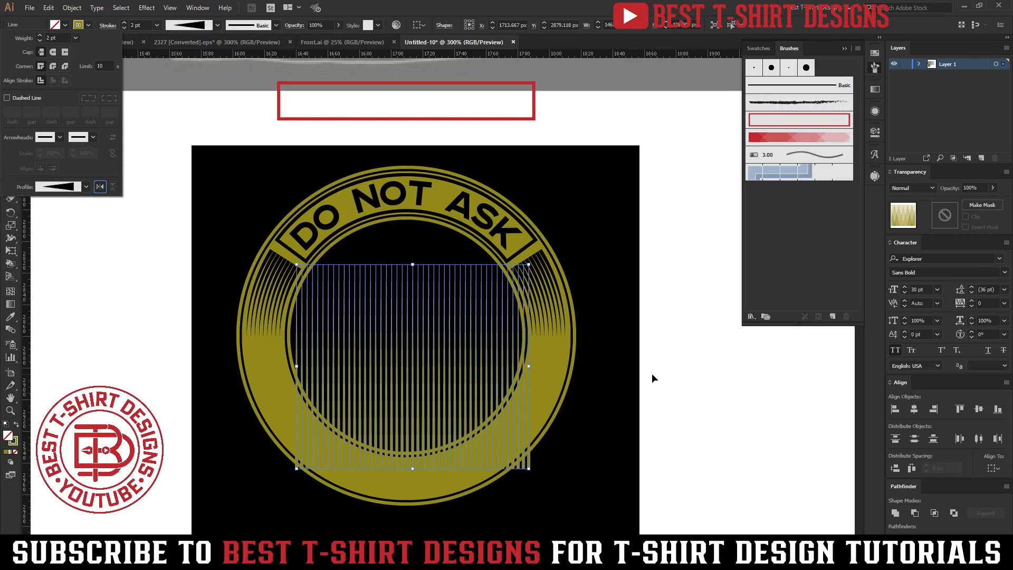
# Centre the vertical lines horizontally on the badge ring.
pyautogui.click(419, 189)
pyautogui.click(420, 190)
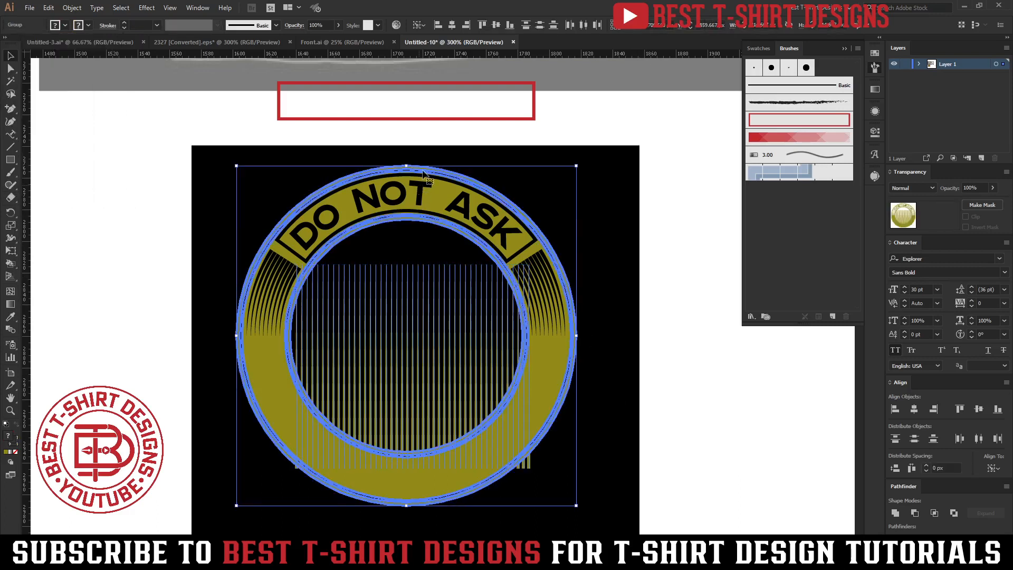
pyautogui.click(685, 350)
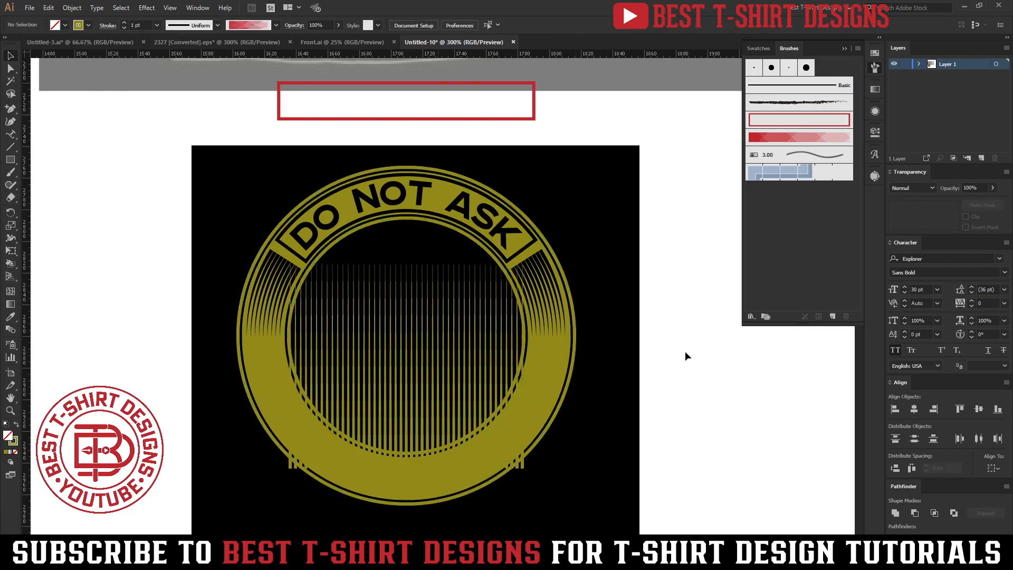
# Enlarge the set of vertical lines proportionally and move it up 20 px to fill the ring's inner circle.
pyautogui.click(431, 388)
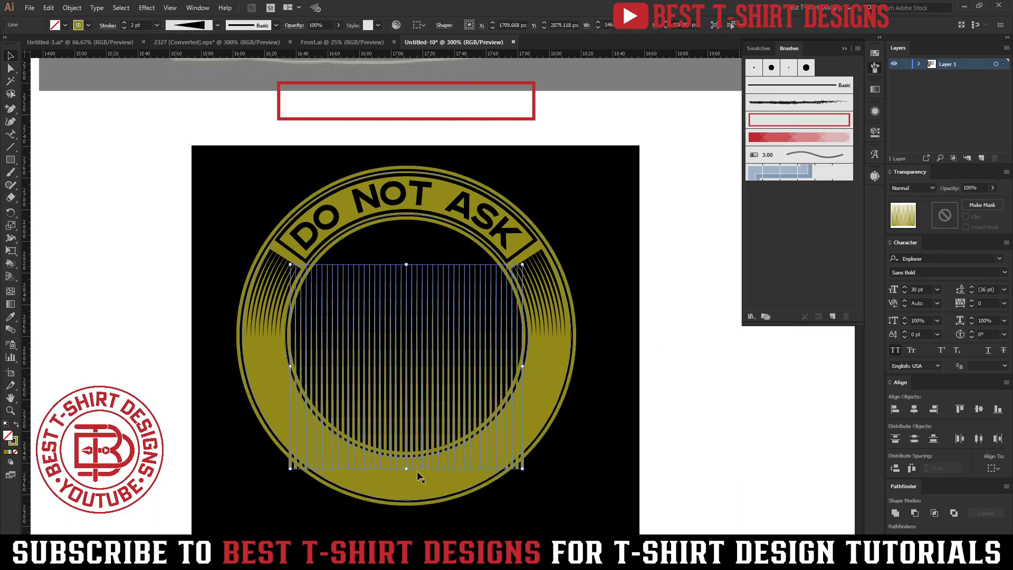
pyautogui.moveTo(407, 469); pyautogui.dragTo(407, 478)
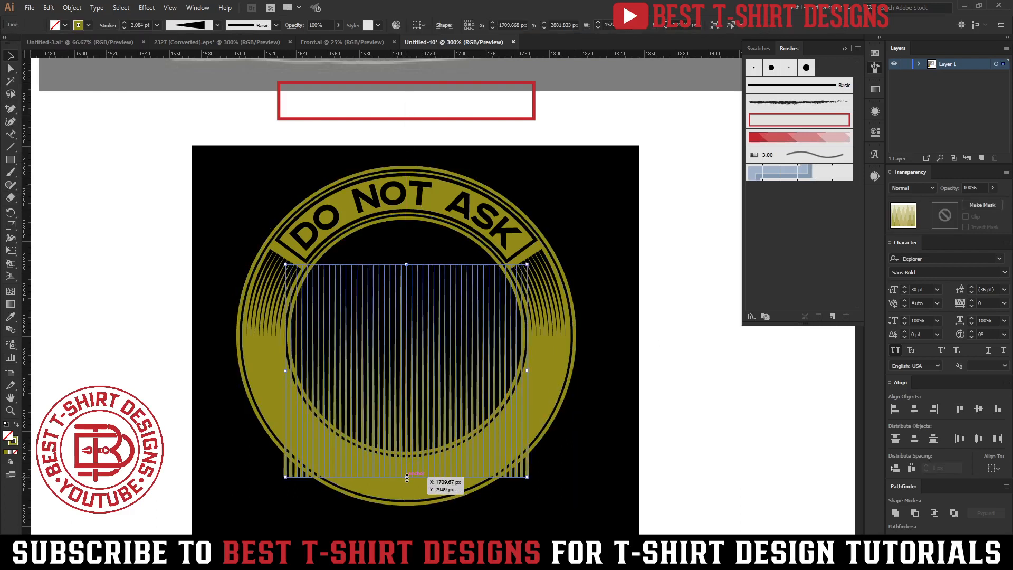
pyautogui.hotkey('shift', 'Up')
pyautogui.hotkey('shift', 'Up')
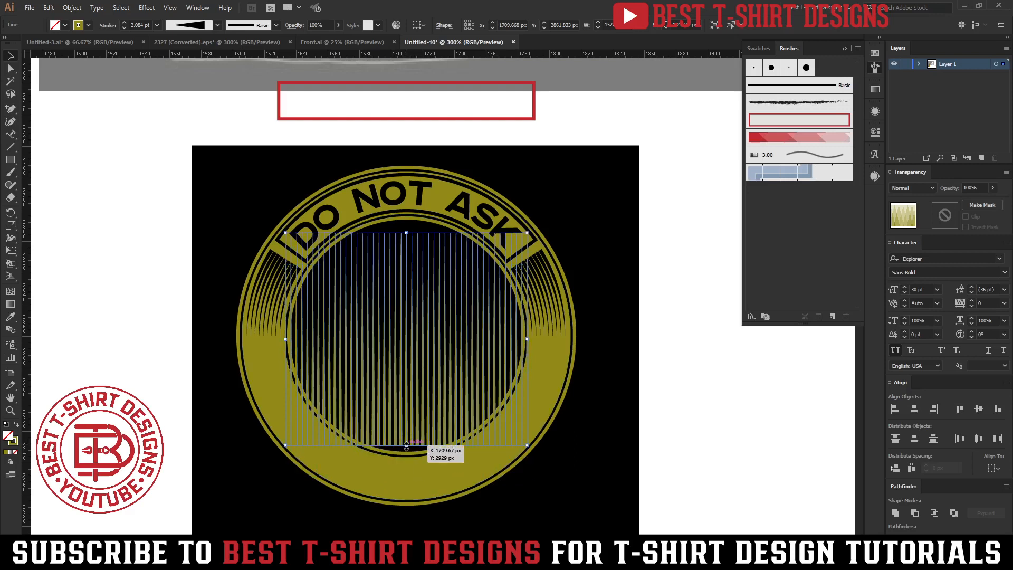
pyautogui.hotkey('ctrl', '[')
pyautogui.click(679, 414)
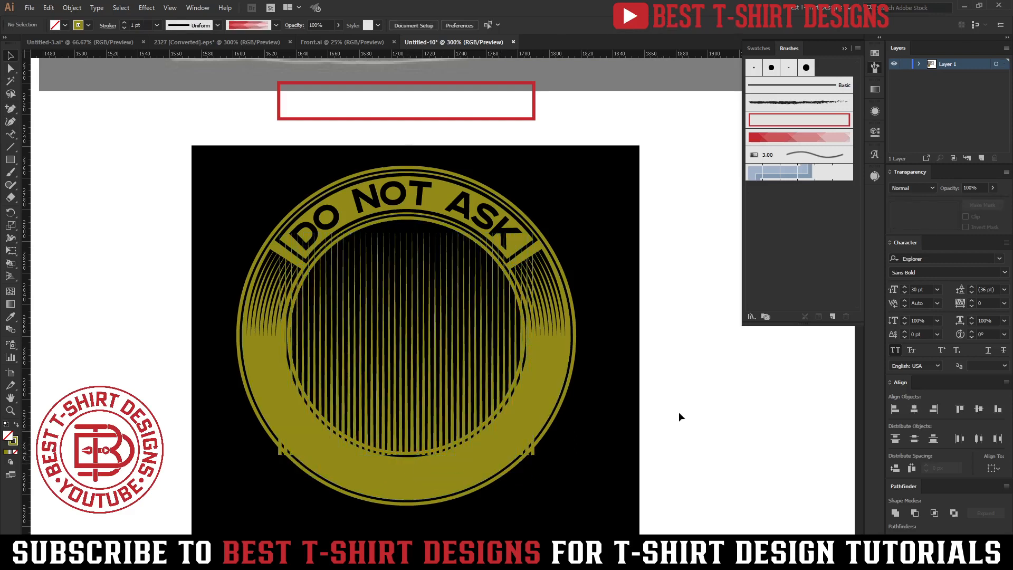
# Outline the strokes of the vertical lines so they become filled olive shapes in one group.
pyautogui.click(489, 287)
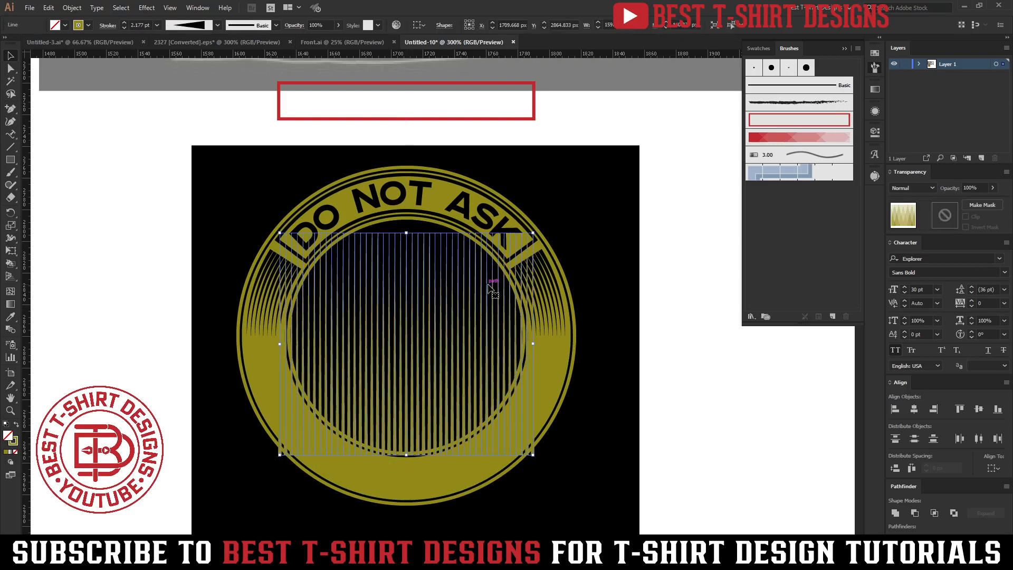
pyautogui.hotkey('ctrl', 'shift', 'o')
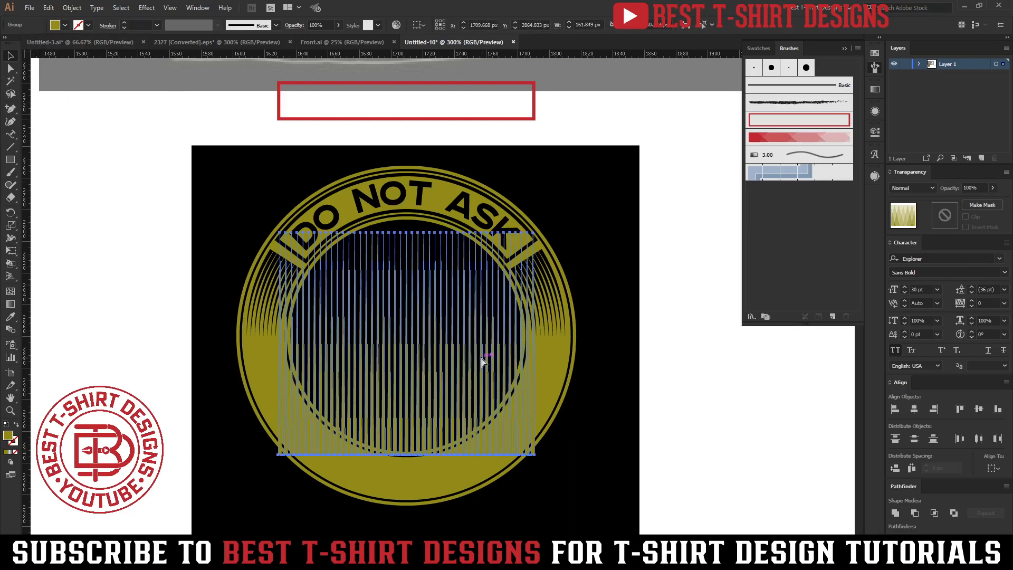
pyautogui.press('Delete')
pyautogui.click(527, 384)
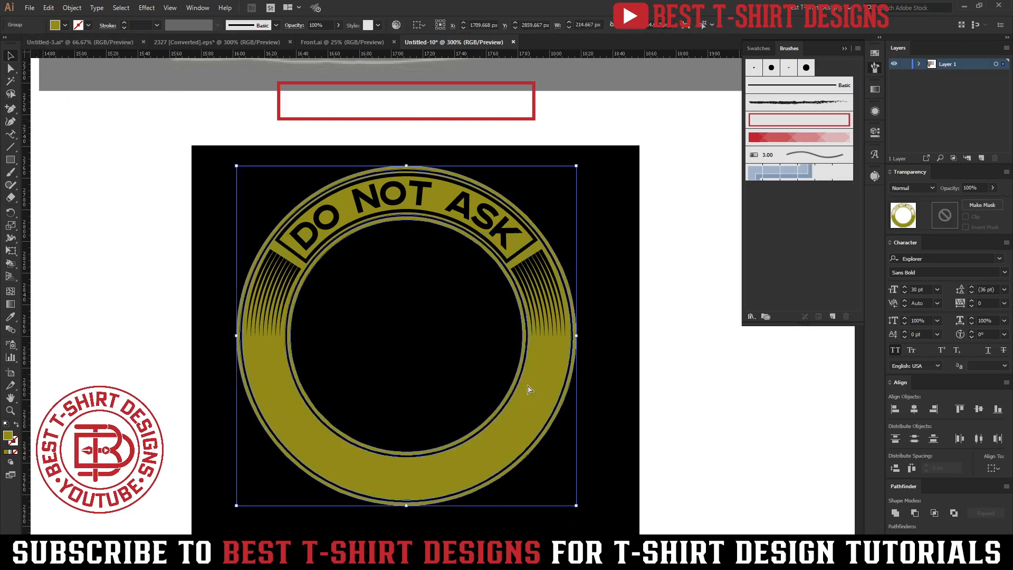
pyautogui.hotkey('ctrl', 'z')
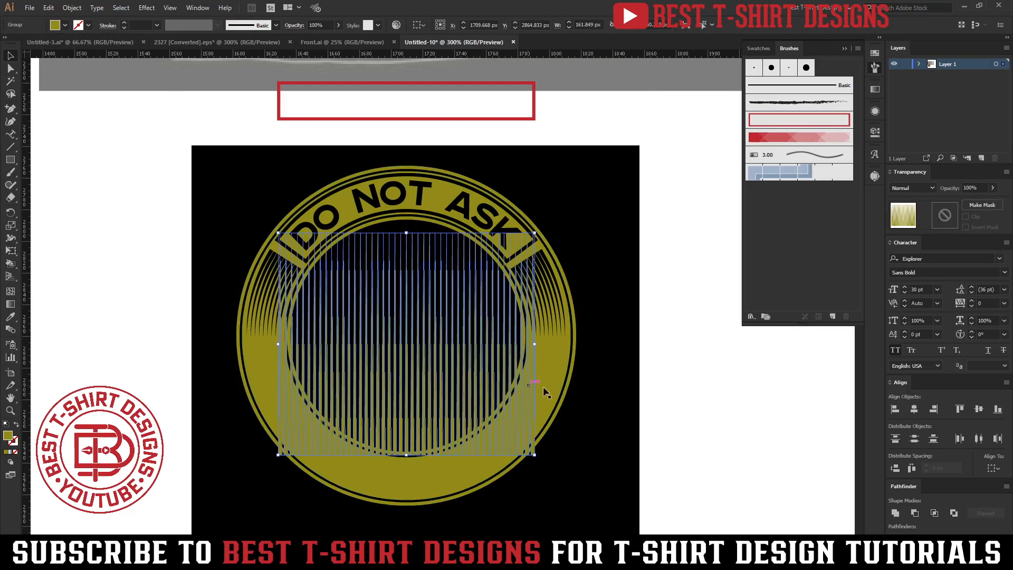
# Isolate the badge group, copy its inner double circle and place the copy in the same position outside the group.
pyautogui.click(671, 400)
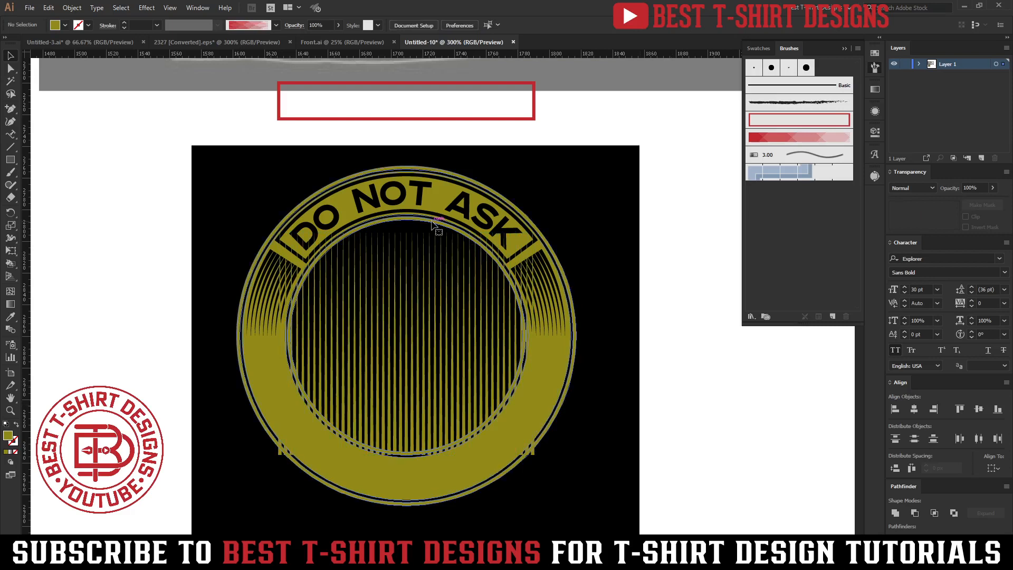
pyautogui.doubleClick(431, 223)
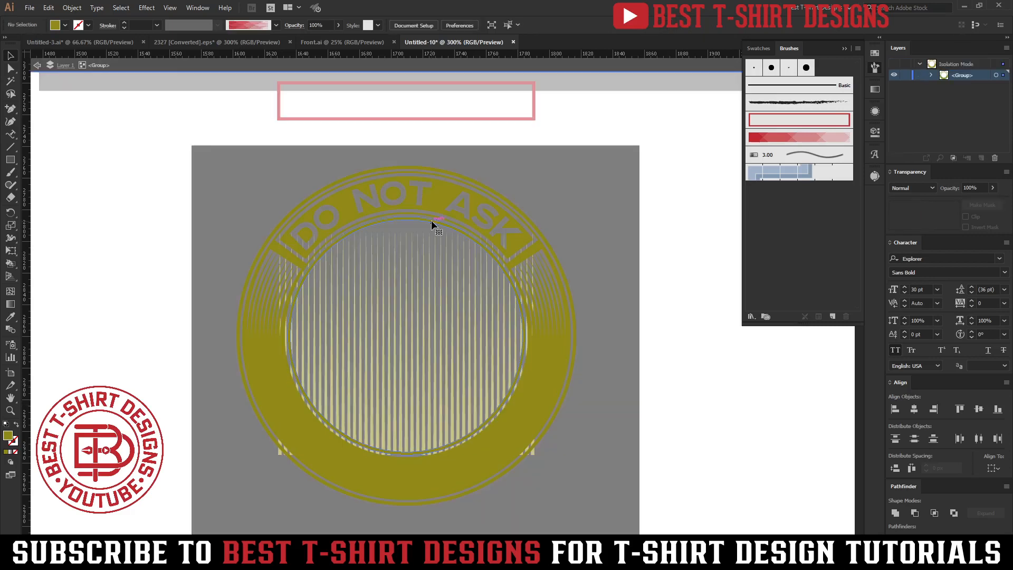
pyautogui.click(432, 224)
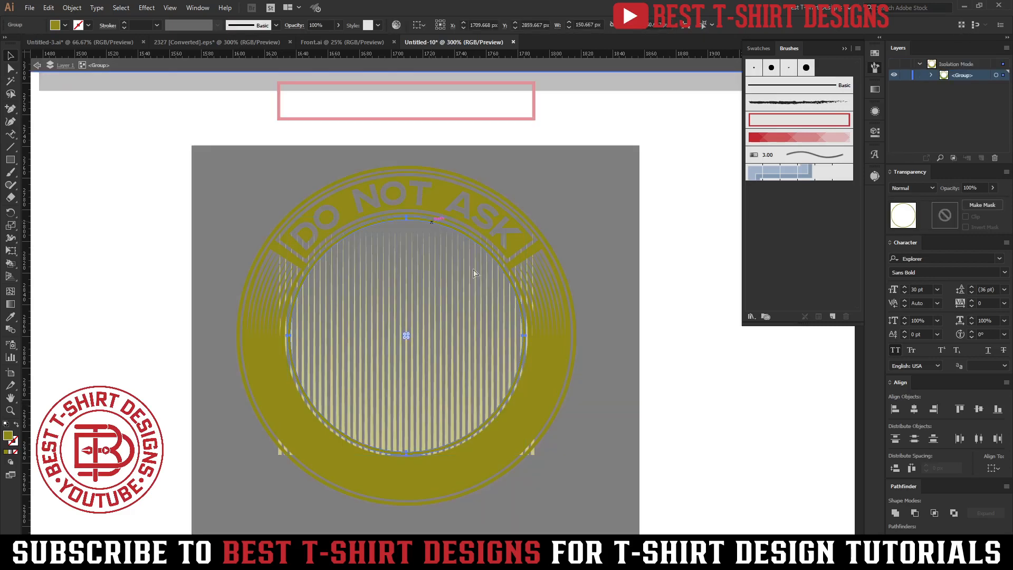
pyautogui.doubleClick(685, 384)
# Select the vertical lines with the copied double circle and trim off line parts outside the circle's upper sides using Shape Builder.
pyautogui.click(472, 356)
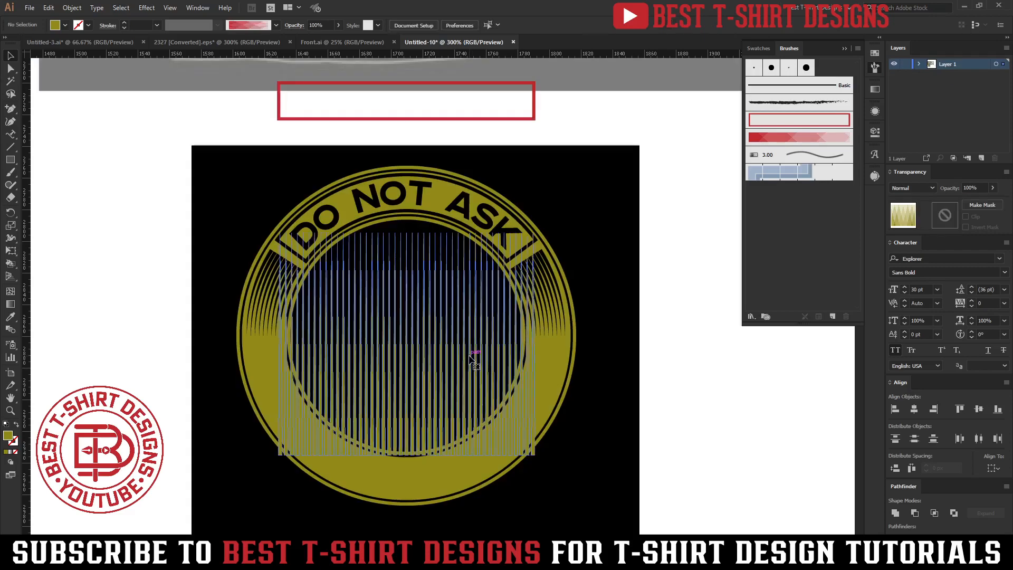
pyautogui.hotkey('ctrl', '7')
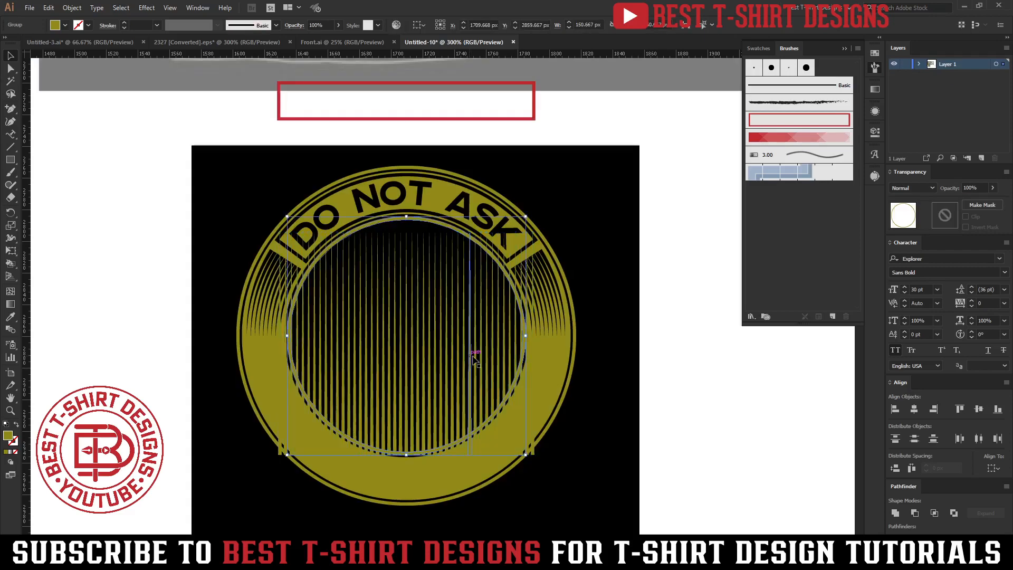
pyautogui.hotkey('ctrl', 'z')
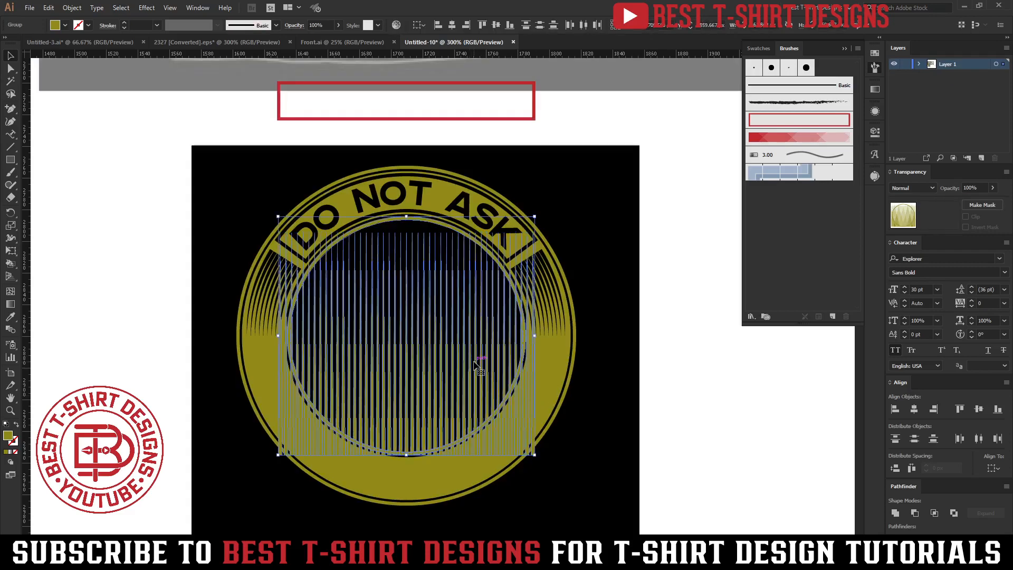
pyautogui.hotkey('shift', 'm')
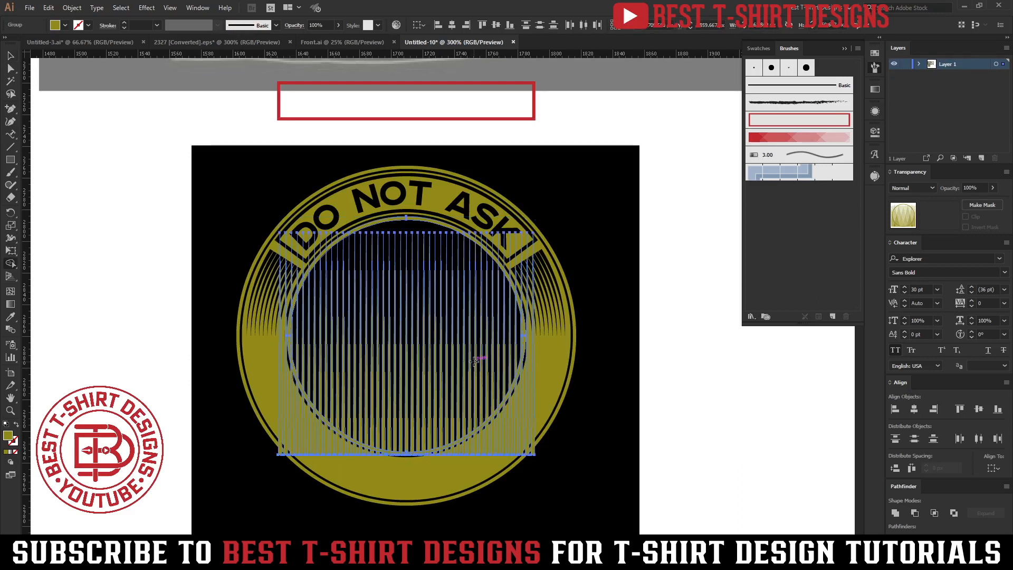
pyautogui.moveTo(542, 412)
pyautogui.mouseDown()
pyautogui.moveTo(442, 457)
pyautogui.moveTo(378, 466)
pyautogui.moveTo(334, 444)
pyautogui.moveTo(299, 423)
pyautogui.moveTo(258, 339)
pyautogui.moveTo(242, 264)
pyautogui.mouseUp()
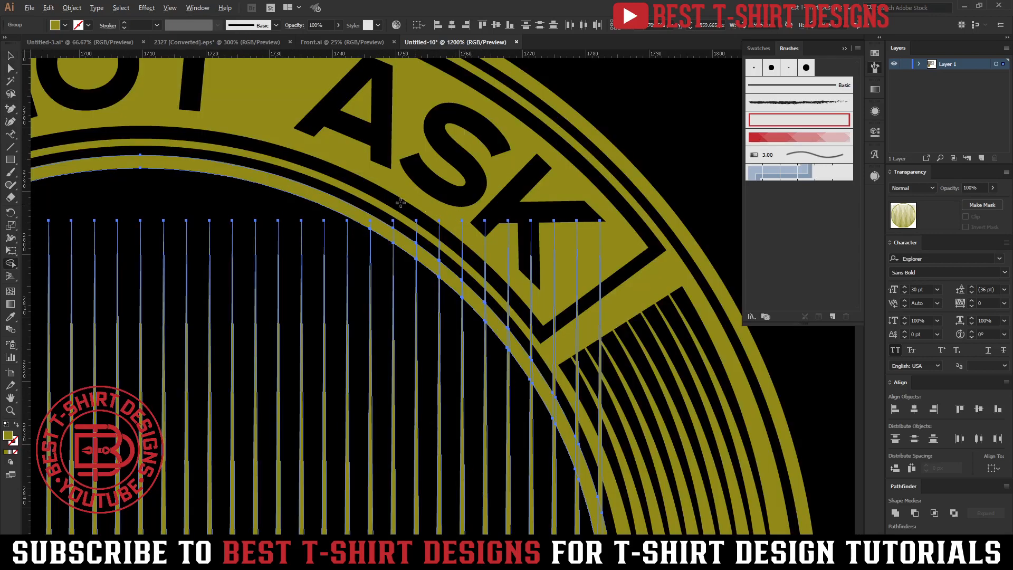
pyautogui.moveTo(395, 223)
pyautogui.mouseDown()
pyautogui.moveTo(535, 248)
pyautogui.moveTo(602, 222)
pyautogui.moveTo(602, 174)
pyautogui.mouseUp()
pyautogui.scroll(-2, 572, 99)
pyautogui.scroll(2, 156, 95)
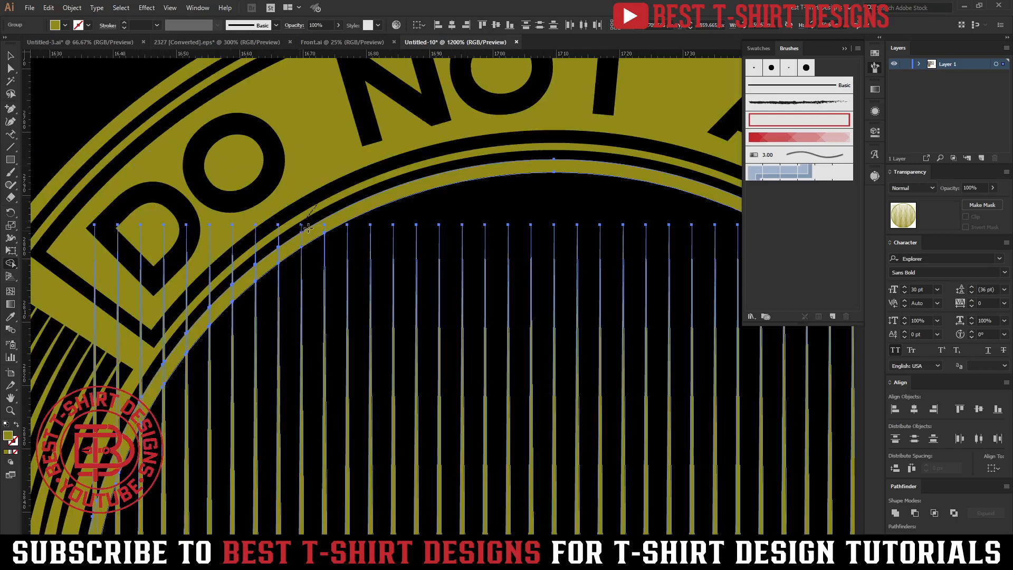
pyautogui.moveTo(308, 228); pyautogui.dragTo(75, 365)
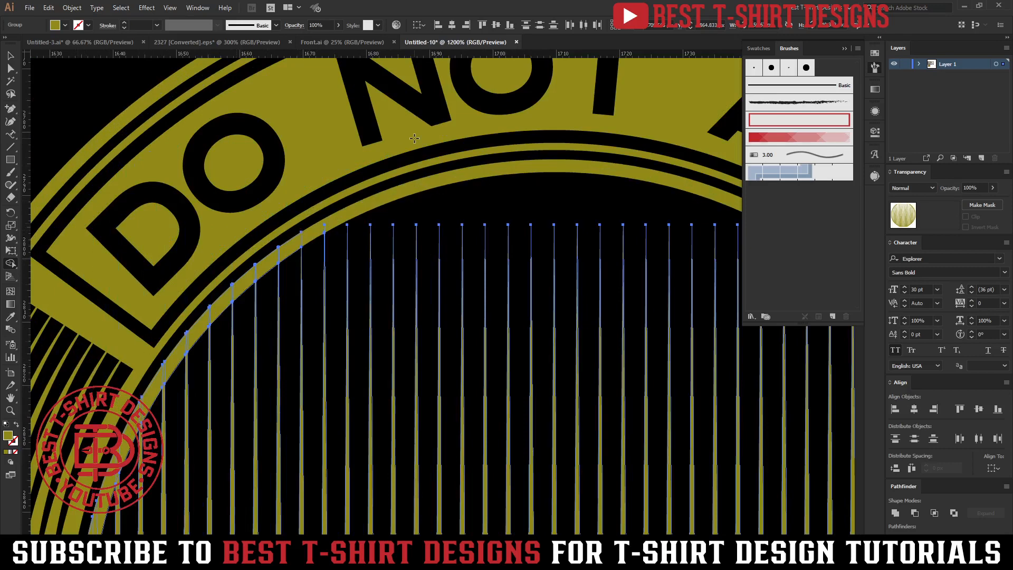
# Trim the line ends that stick out below the circle's lower-left arc with the Shape Builder.
pyautogui.scroll(-3, 414, 138)
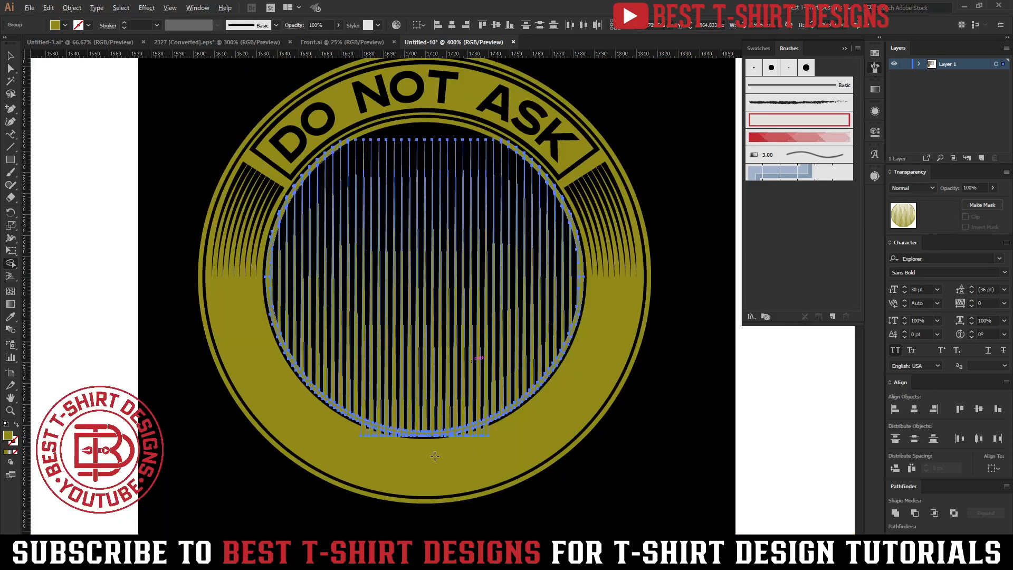
pyautogui.scroll(3, 435, 456)
pyautogui.moveTo(186, 376)
pyautogui.mouseDown()
pyautogui.moveTo(217, 370)
pyautogui.moveTo(373, 390)
pyautogui.mouseUp()
pyautogui.press('v')
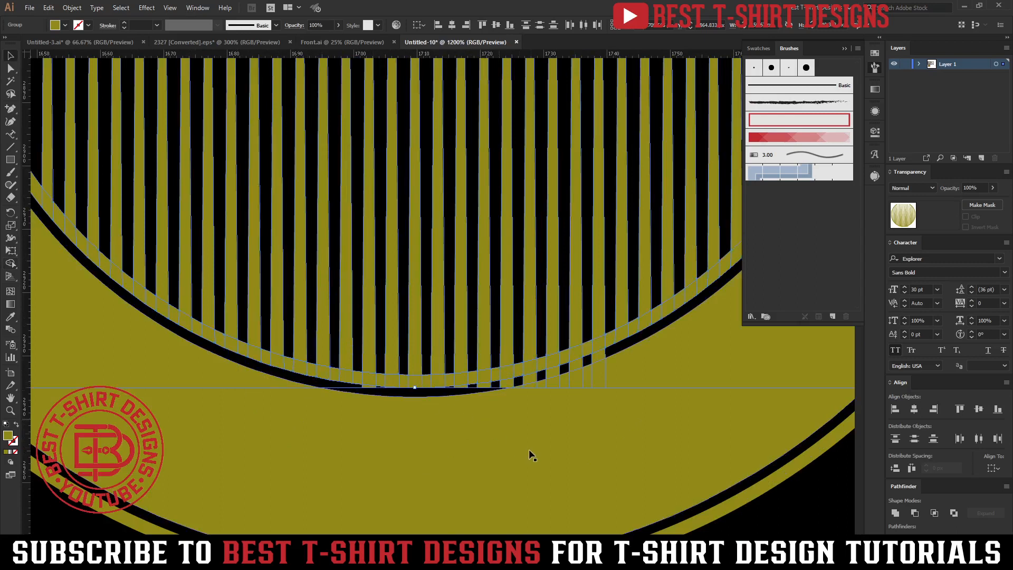
# Select the vertical lines group and erase the remaining line ends that stick out below the inner circle.
pyautogui.click(531, 450)
pyautogui.click(501, 320)
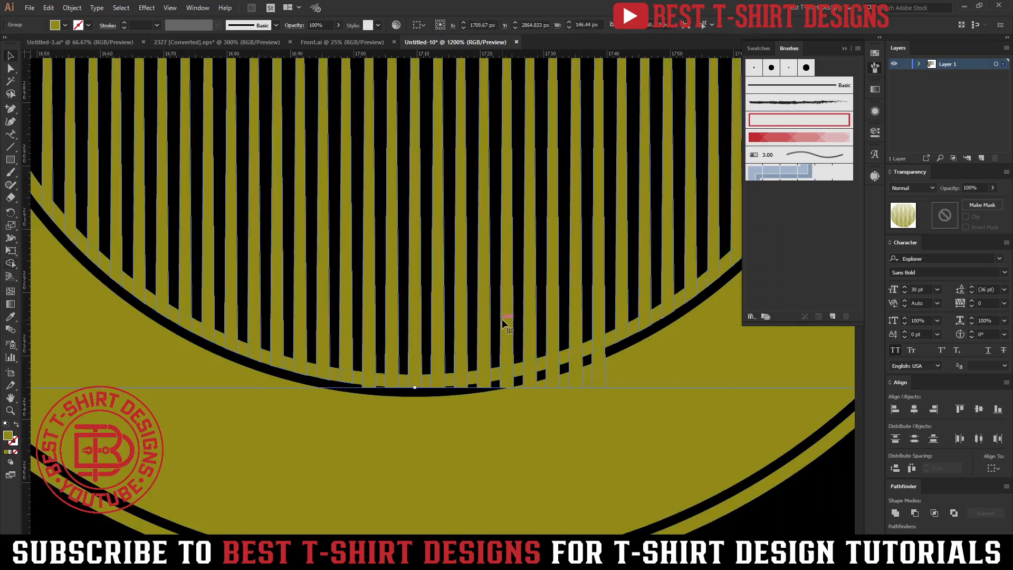
pyautogui.hotkey('shift', 'e')
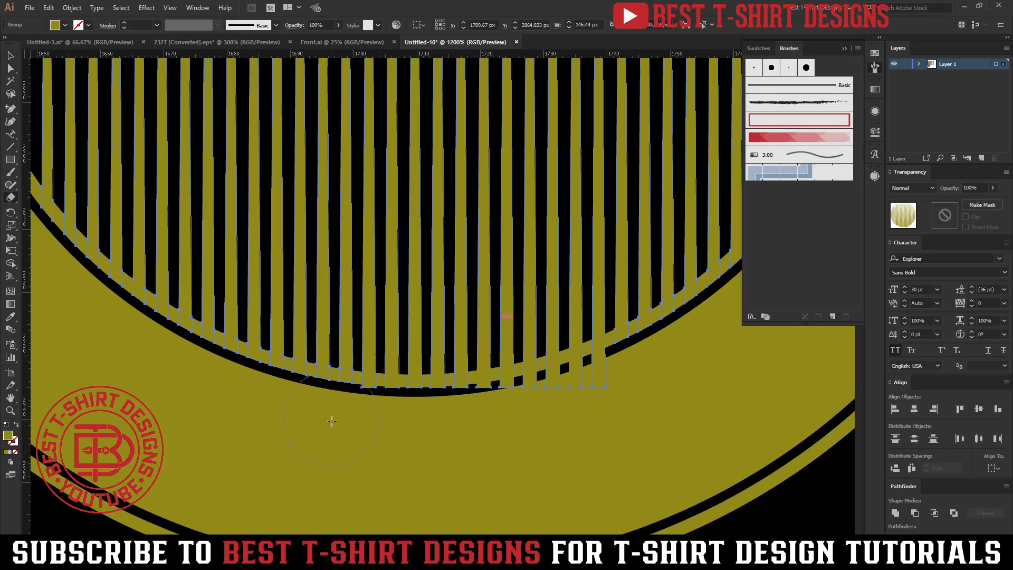
pyautogui.moveTo(332, 421)
pyautogui.mouseDown()
pyautogui.moveTo(356, 430)
pyautogui.moveTo(501, 424)
pyautogui.moveTo(658, 368)
pyautogui.mouseUp()
pyautogui.scroll(-3, 335, 409)
pyautogui.press('v')
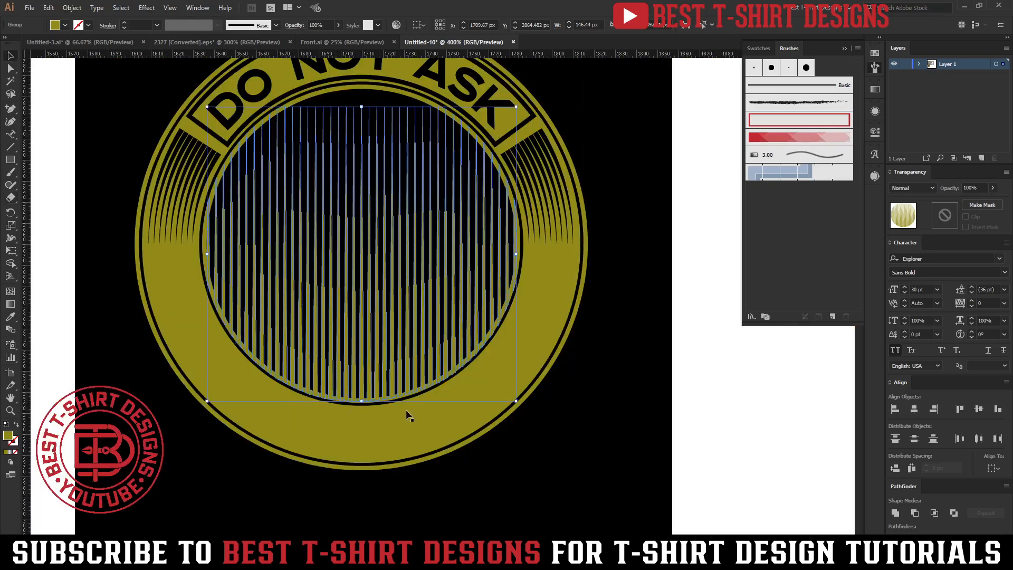
pyautogui.click(616, 377)
pyautogui.scroll(-1, 403, 365)
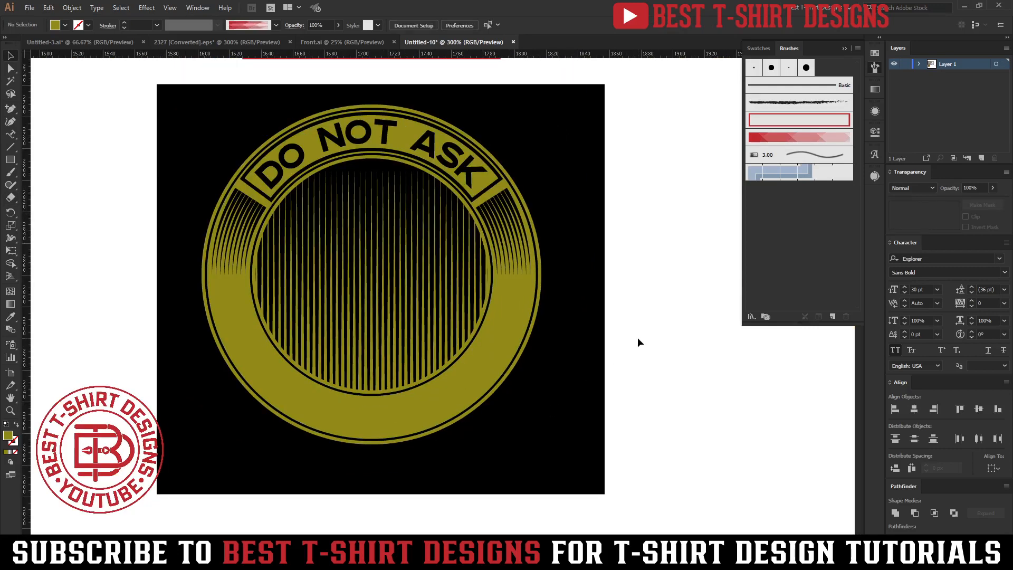
# Try deleting the vertical lines inside the ring, select the ring, and undo the deletion.
pyautogui.scroll(1, 390, 240)
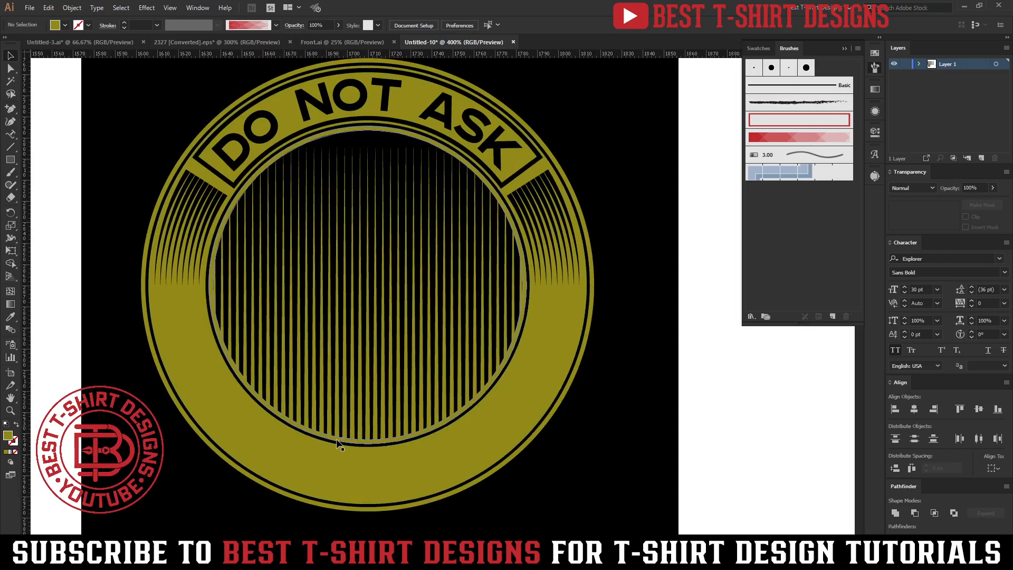
pyautogui.click(337, 444)
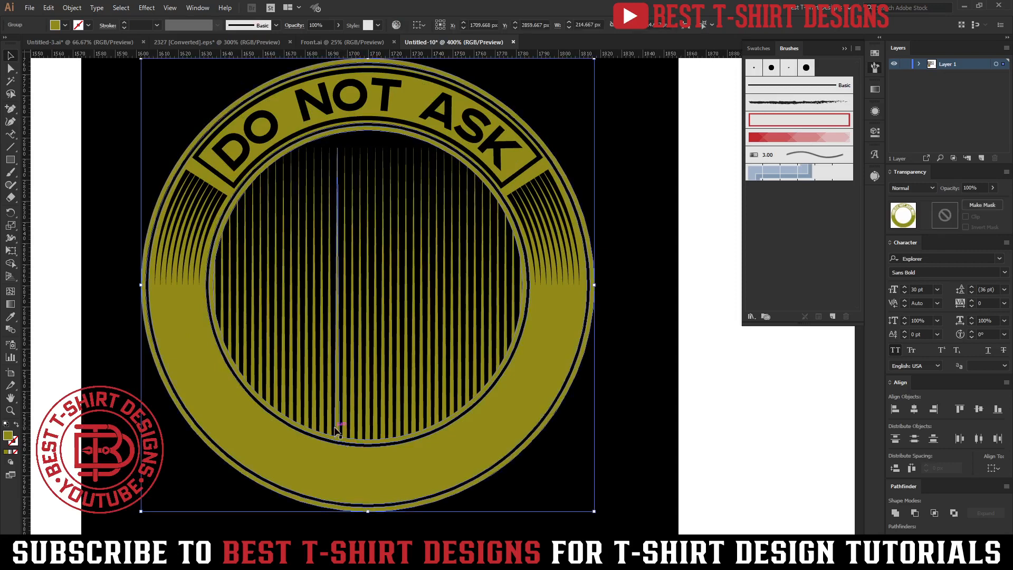
pyautogui.click(333, 430)
pyautogui.press('Delete')
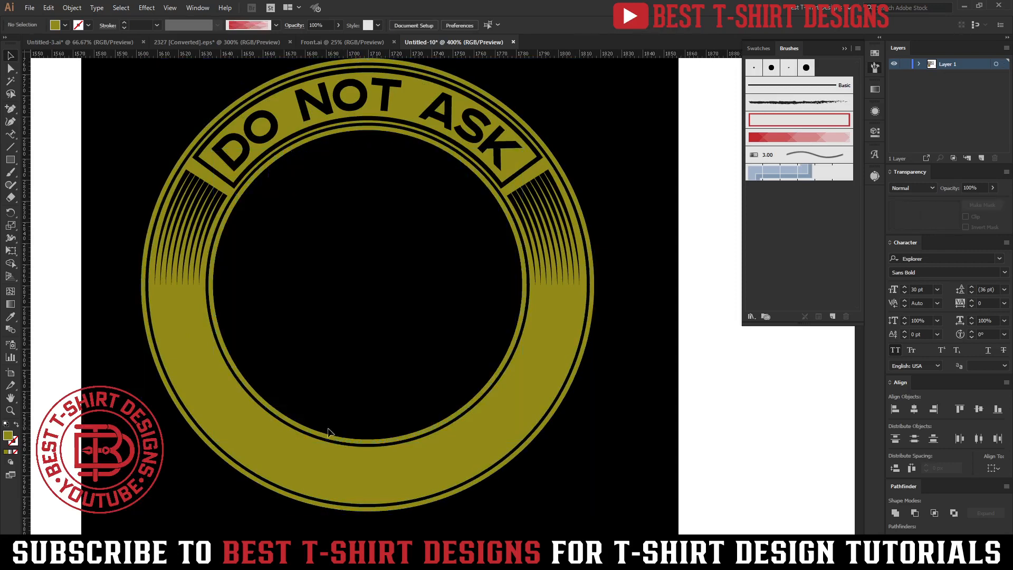
pyautogui.click(325, 440)
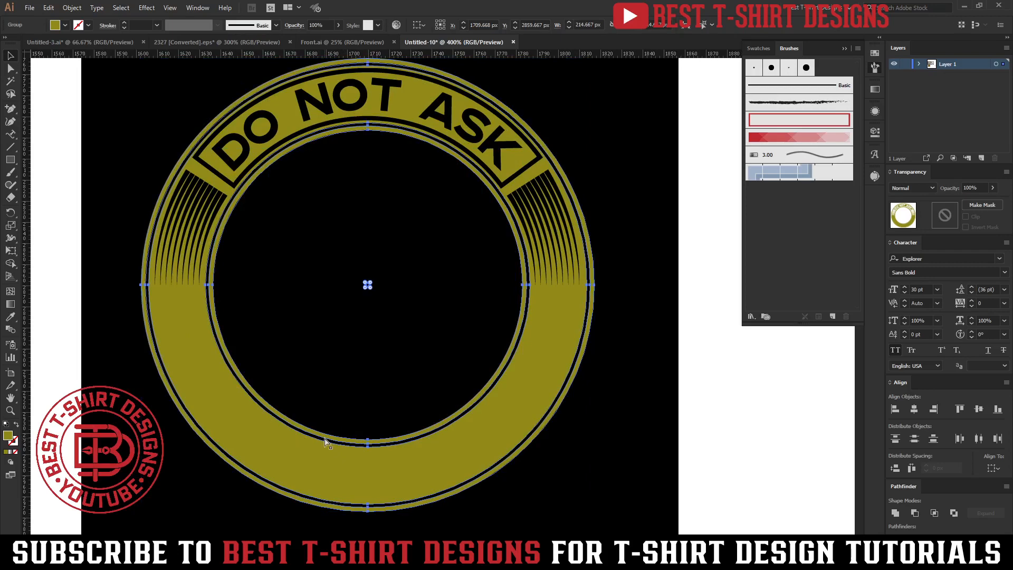
pyautogui.hotkey('ctrl', 'z')
pyautogui.click(621, 407)
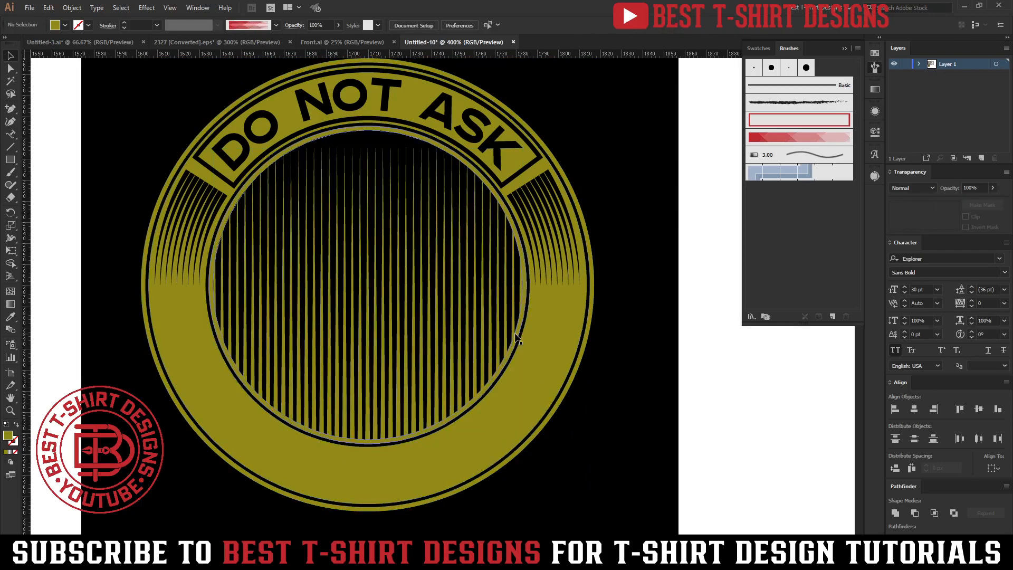
# Isolate the group of the ring's inner double circle and offset its path by 2 px.
pyautogui.doubleClick(516, 334)
pyautogui.click(514, 332)
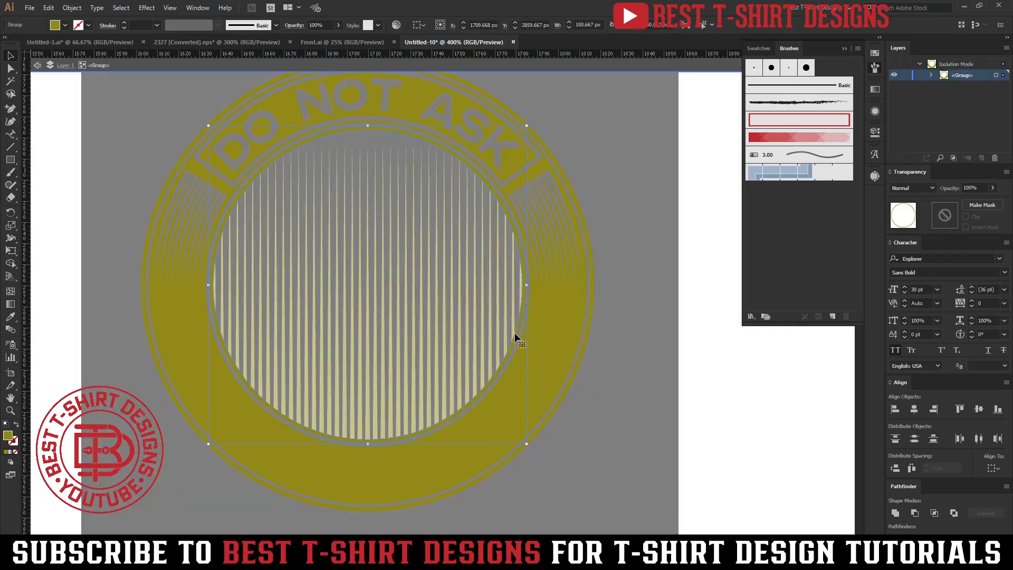
pyautogui.hotkey('ctrl', 'shift', 'o')
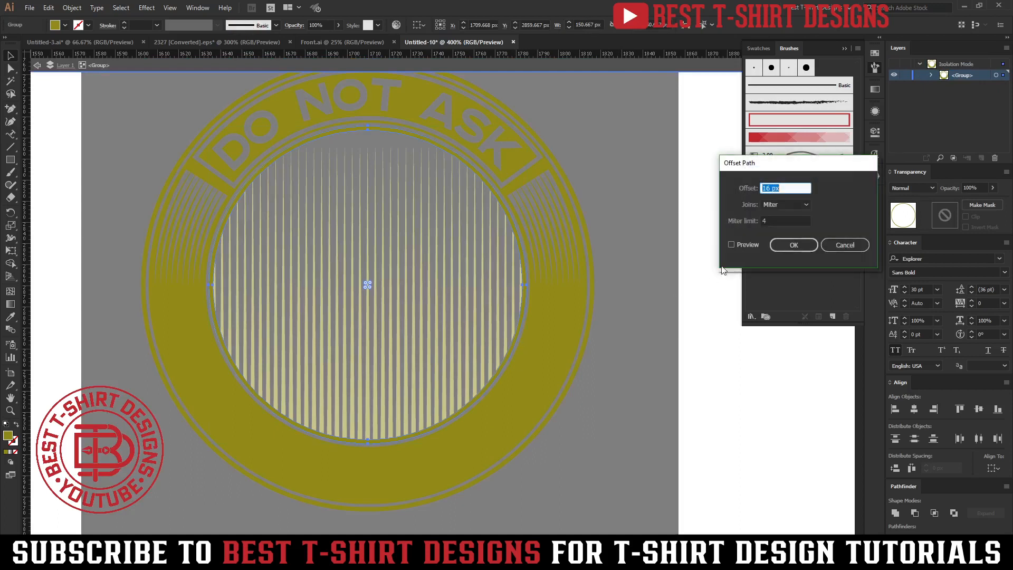
pyautogui.click(739, 245)
pyautogui.scroll(-16, 784, 188)
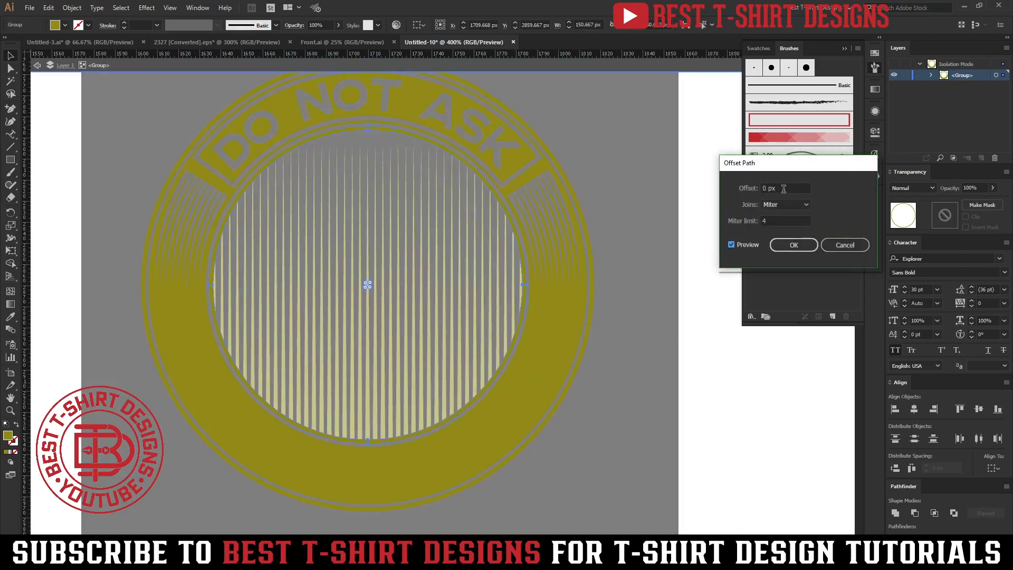
pyautogui.scroll(1, 783, 188)
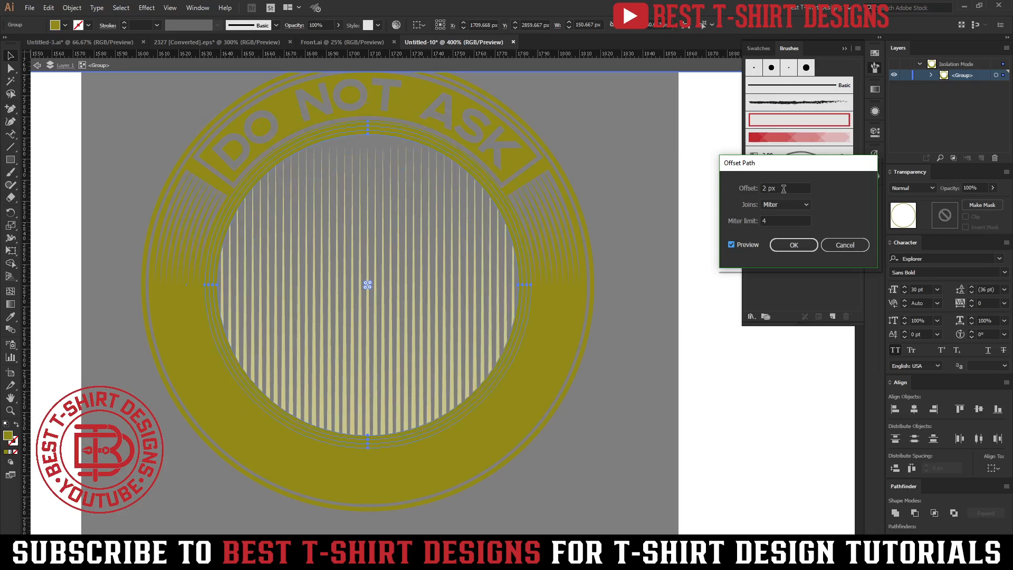
pyautogui.click(783, 245)
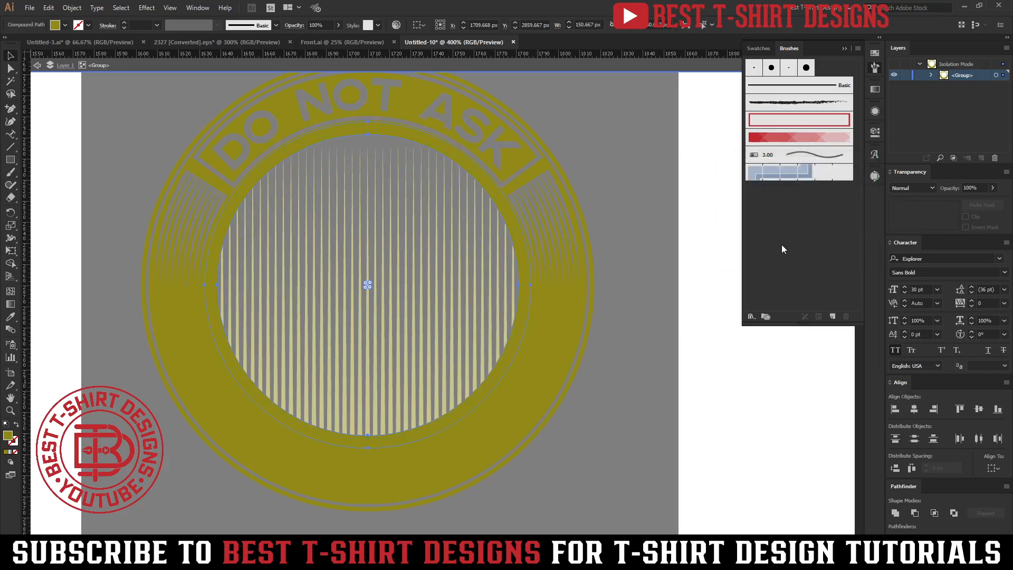
# Give the vertical lines group an opacity mask with clipping off and paste the offset circle outline into it in place.
pyautogui.doubleClick(473, 322)
pyautogui.click(473, 322)
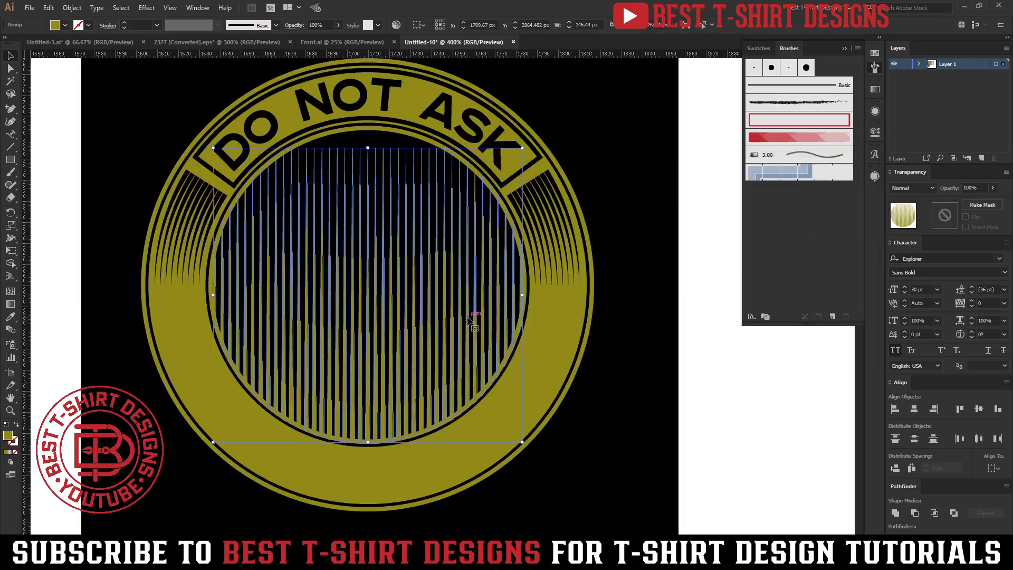
pyautogui.click(945, 218)
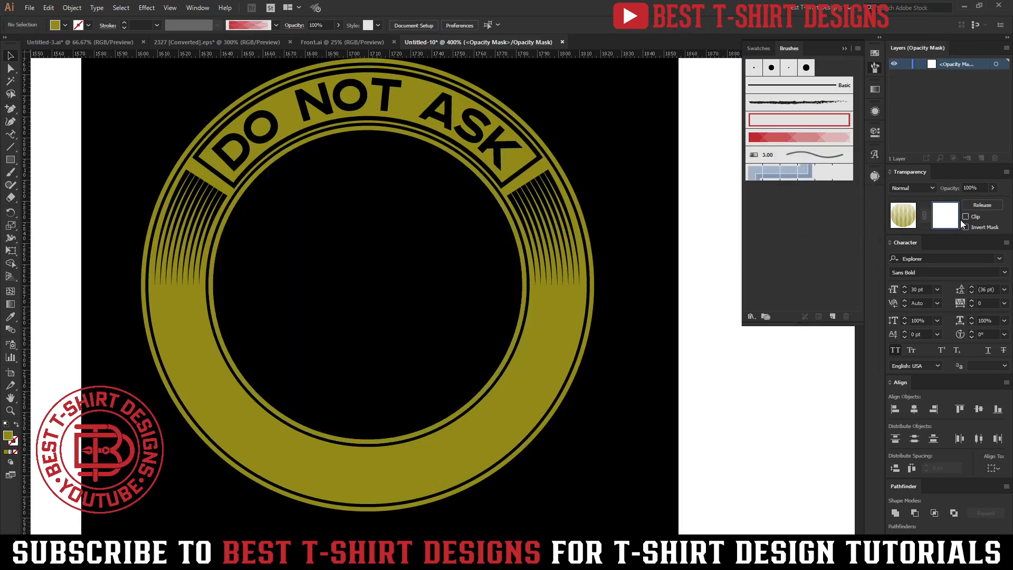
pyautogui.click(965, 217)
pyautogui.hotkey('ctrl', 'f')
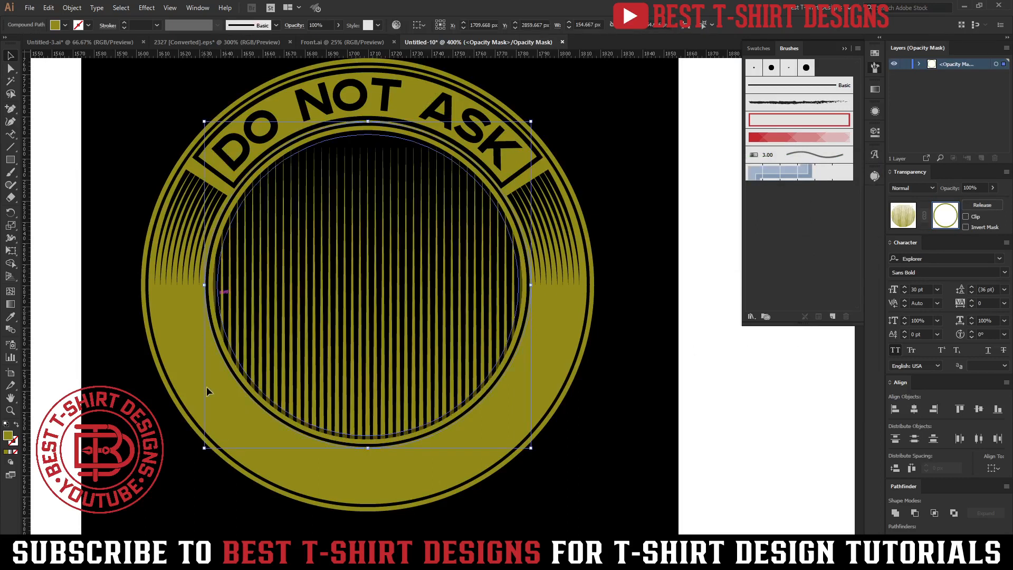
# Fill the circle outline in the opacity mask with black and return to editing the artwork.
pyautogui.click(65, 26)
pyautogui.click(31, 49)
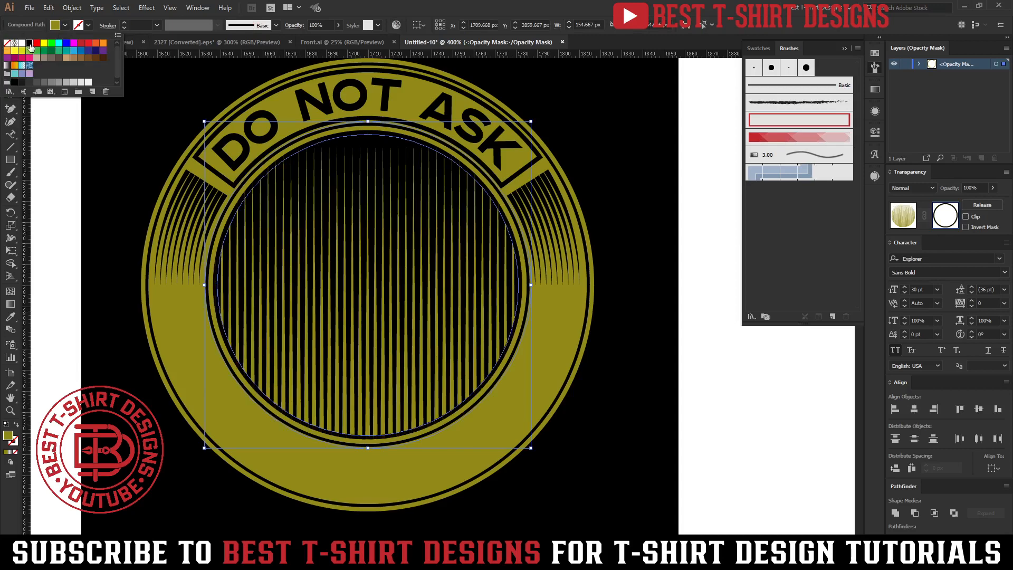
pyautogui.click(618, 381)
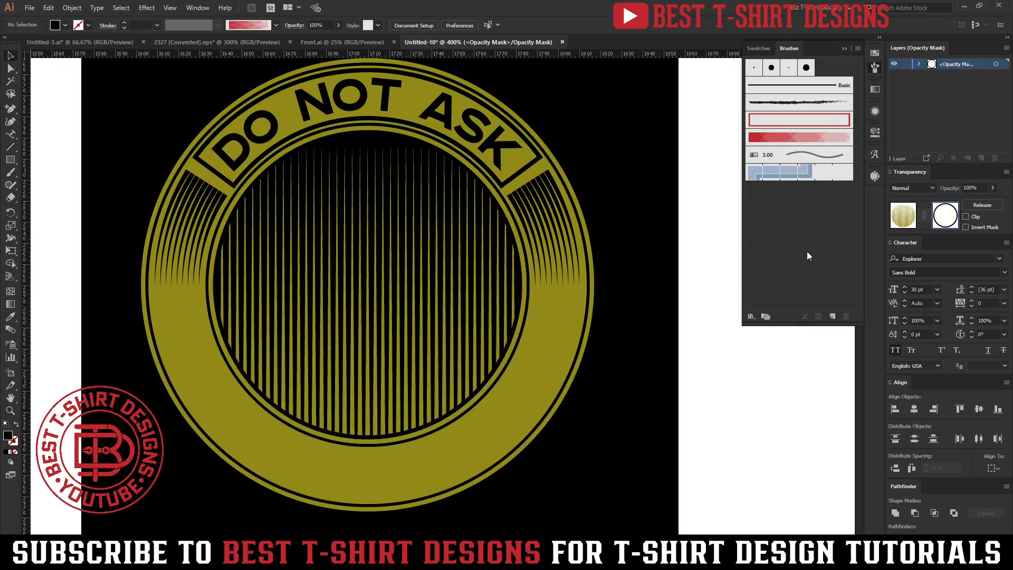
pyautogui.click(908, 221)
# Examine the emblem below the PERMISSION text on the reference T-shirt and compare it with the badge.
pyautogui.hotkey('ctrl', '-')
pyautogui.hotkey('ctrl', '-')
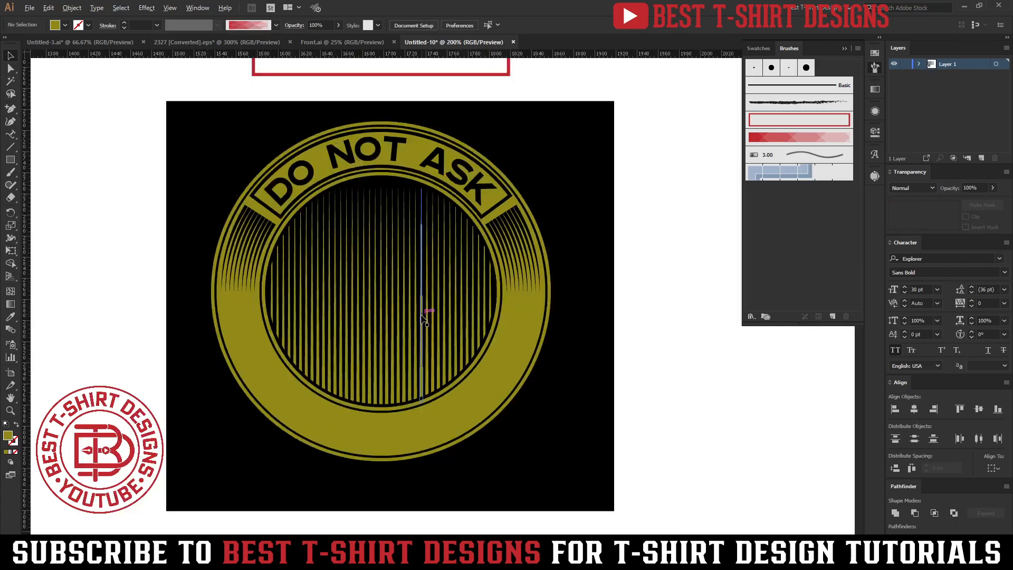
pyautogui.hotkey('ctrl', '-')
pyautogui.scroll(5, 507, 337)
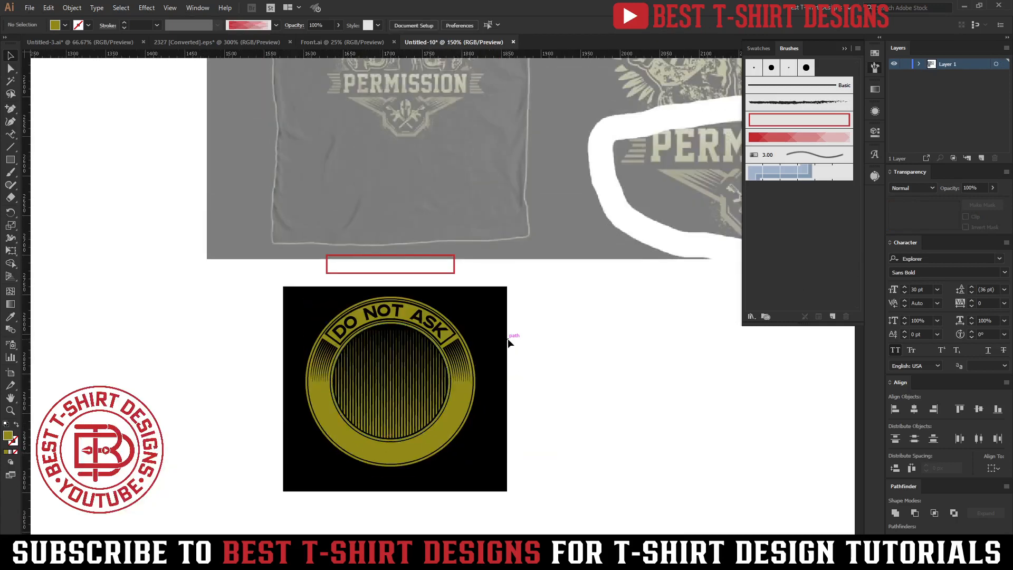
pyautogui.scroll(1, 507, 338)
pyautogui.moveTo(498, 235); pyautogui.dragTo(427, 249)
pyautogui.scroll(2, 336, 259)
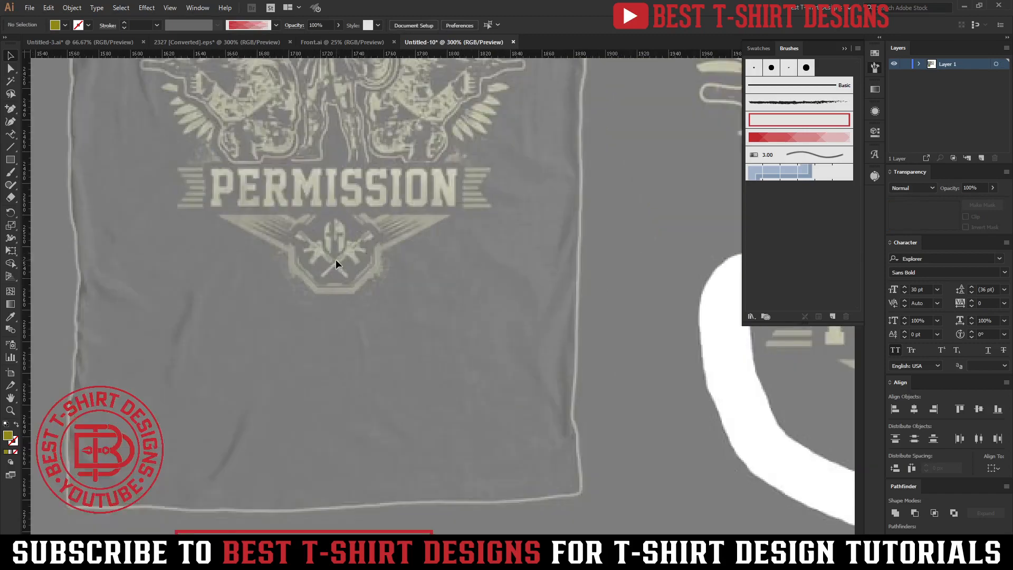
pyautogui.scroll(-5, 335, 258)
pyautogui.scroll(2, 338, 235)
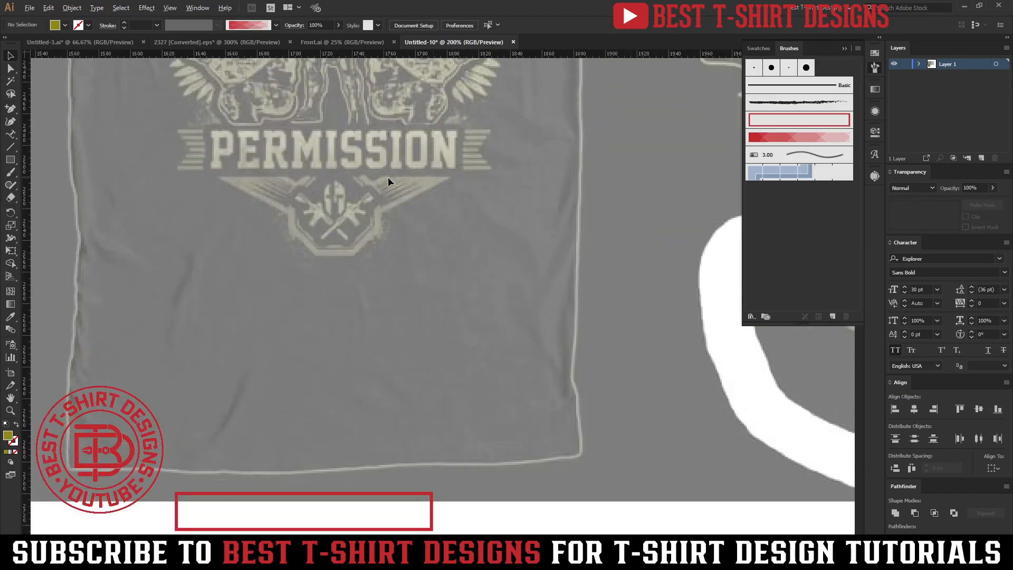
pyautogui.scroll(-1, 388, 177)
pyautogui.scroll(-4, 365, 246)
pyautogui.scroll(-4, 378, 238)
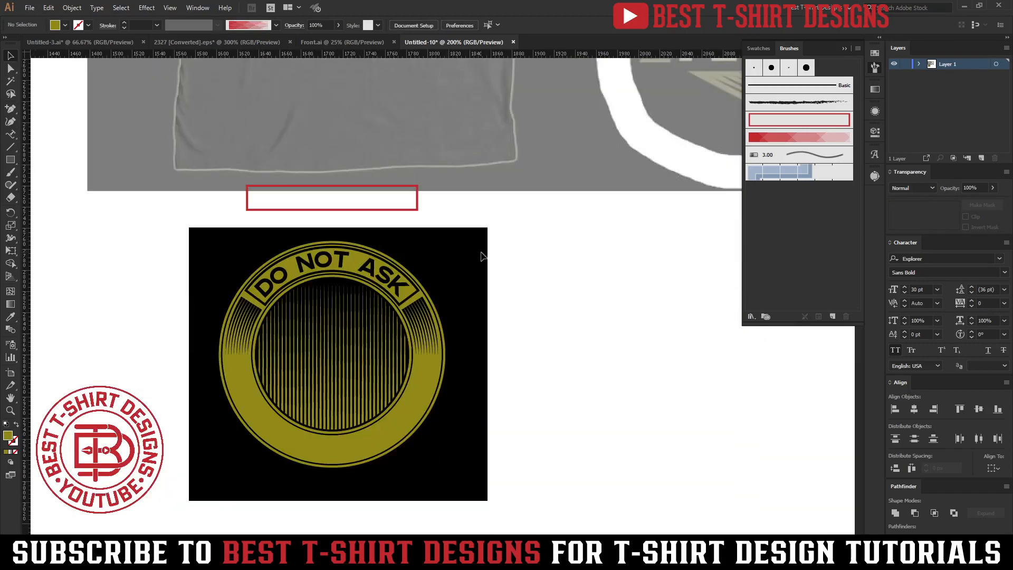
# Draw a hexagon about 78 px wide over the badge ring's lower edge and give it an olive stroke with no fill.
pyautogui.moveTo(18, 162); pyautogui.dragTo(55, 198)
pyautogui.moveTo(534, 345); pyautogui.dragTo(544, 380)
pyautogui.press('v')
pyautogui.moveTo(517, 308); pyautogui.dragTo(324, 429)
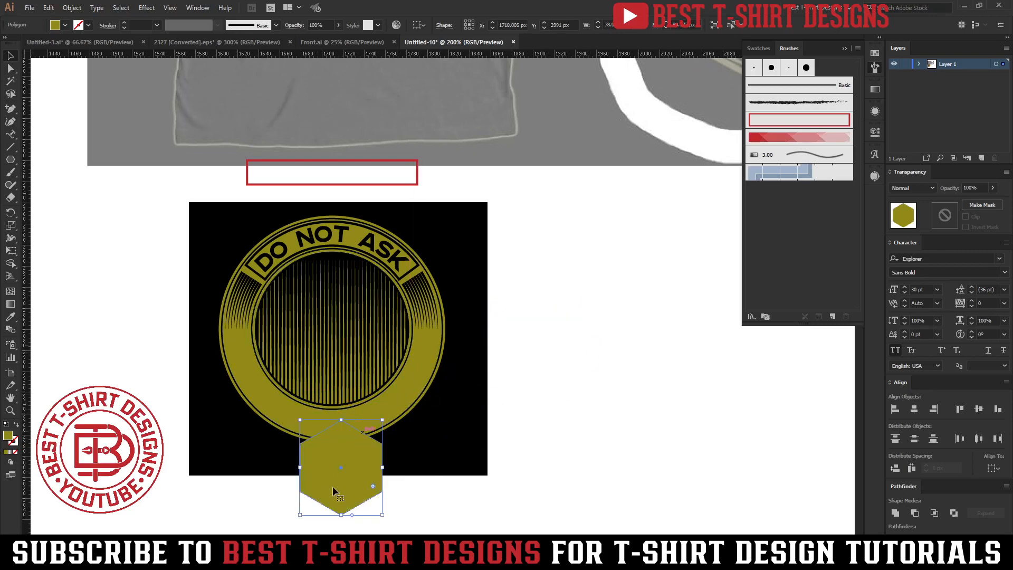
pyautogui.scroll(2, 314, 500)
pyautogui.hotkey('shift', 'x')
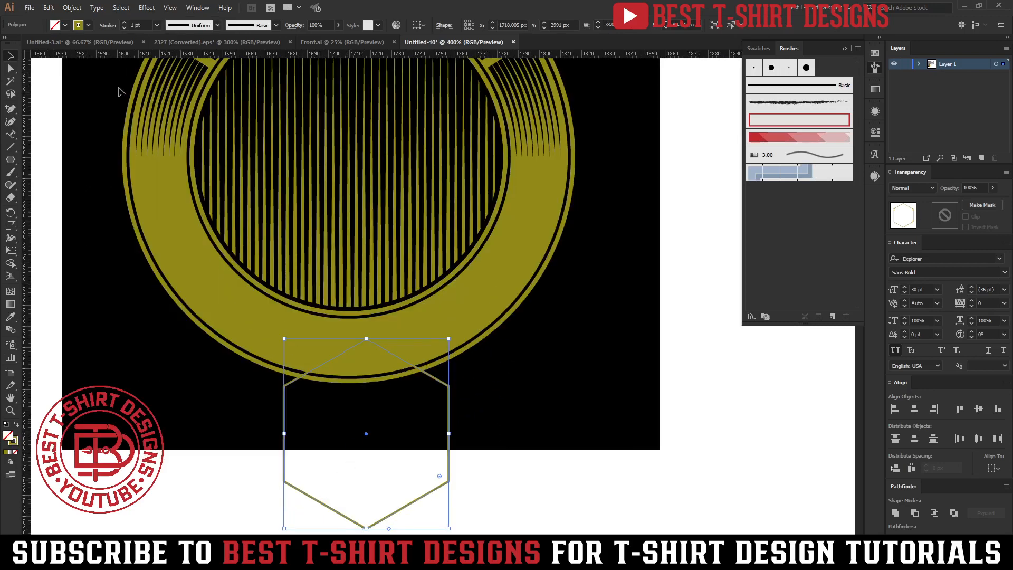
# Set the hexagon's stroke to 3 pt, scale it down to about 67 px wide and recentre it over the ring's lower edge.
pyautogui.scroll(2, 139, 30)
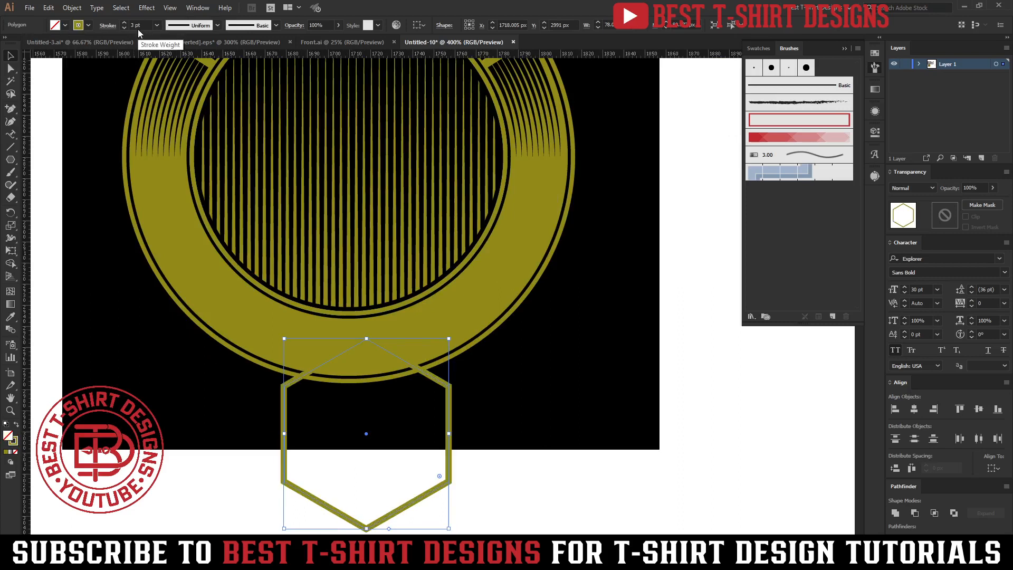
pyautogui.moveTo(454, 412); pyautogui.dragTo(446, 352)
pyautogui.moveTo(362, 468); pyautogui.dragTo(378, 489)
pyautogui.scroll(2, 376, 470)
pyautogui.hotkey('alt', 'o')
pyautogui.press('p')
pyautogui.press('o')
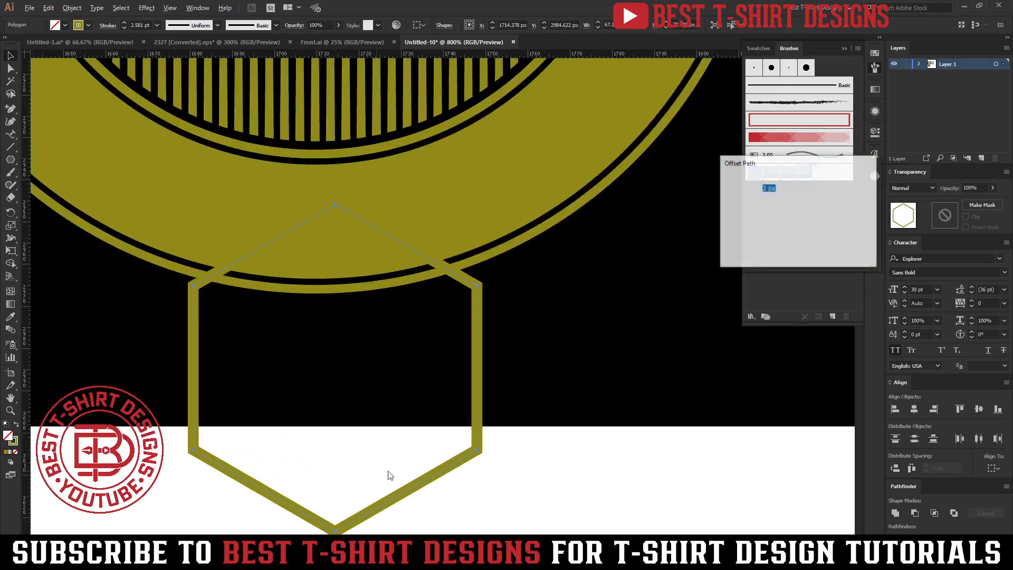
pyautogui.click(827, 246)
# Scale the whole badge and the hexagon together down to a little over half their size on the black background.
pyautogui.scroll(-5, 373, 382)
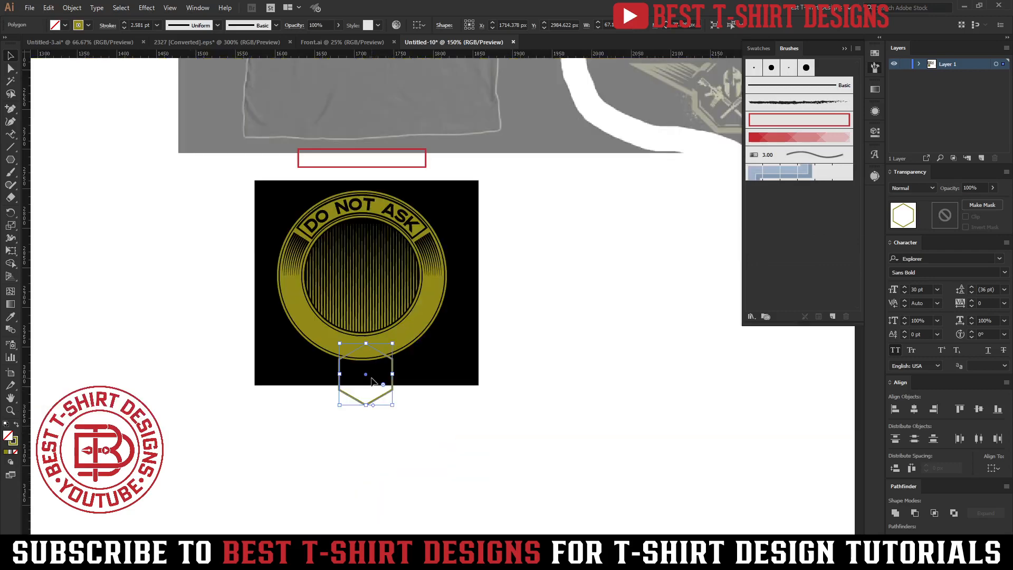
pyautogui.moveTo(257, 199); pyautogui.dragTo(363, 310)
pyautogui.click(457, 282)
pyautogui.scroll(2, 380, 248)
pyautogui.scroll(2, 382, 254)
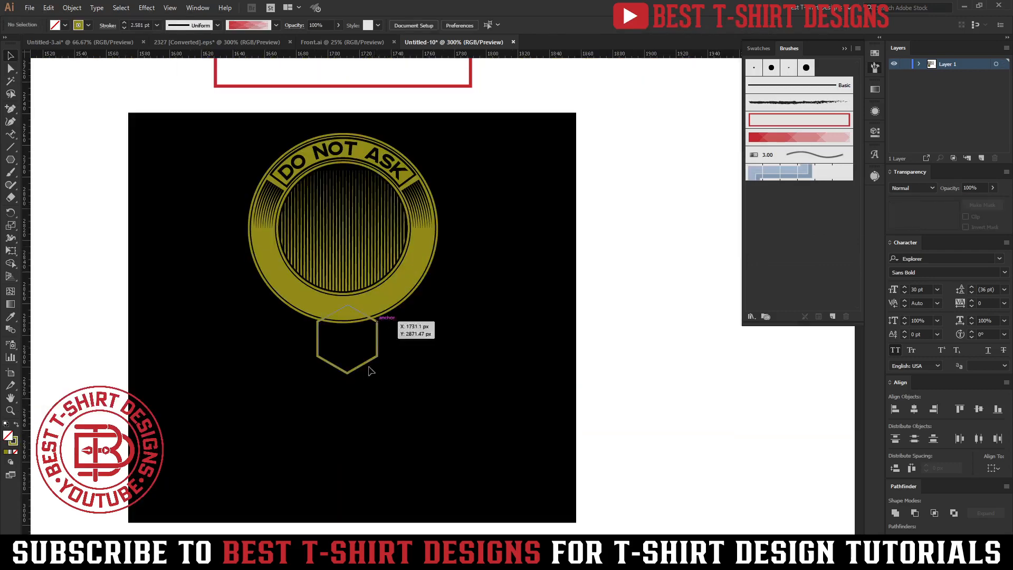
# Move the hexagon clear below the badge ring and offset its path by 2 px with mitered joins.
pyautogui.moveTo(358, 369); pyautogui.dragTo(325, 450)
pyautogui.scroll(2, 325, 450)
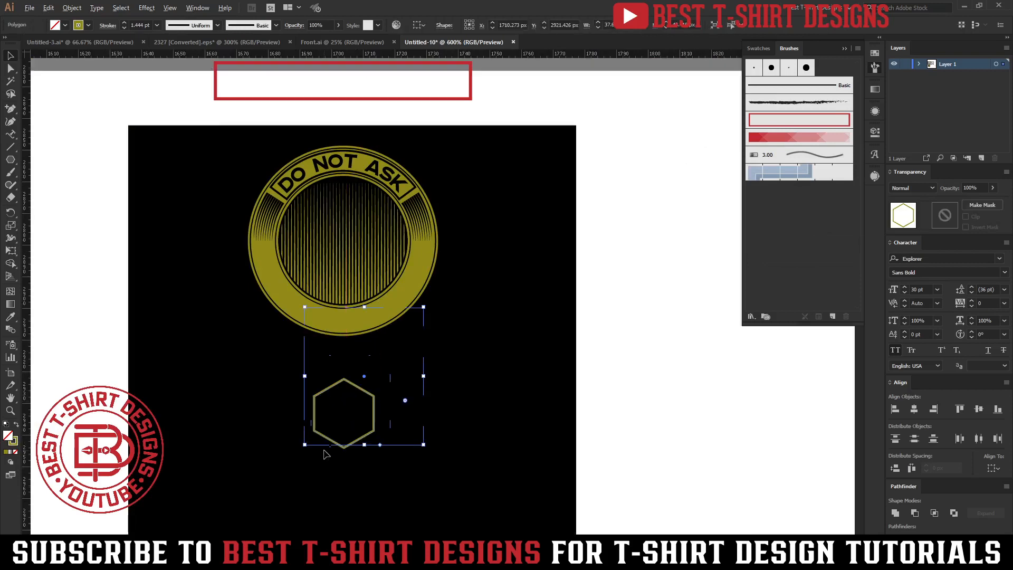
pyautogui.scroll(1, 355, 381)
pyautogui.hotkey('ctrl', 'alt', 'o')
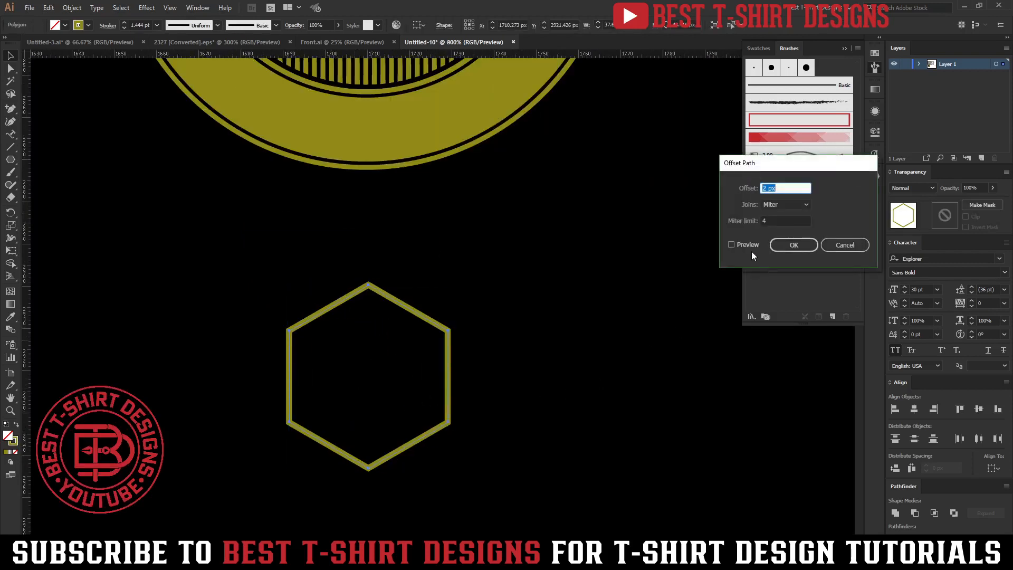
pyautogui.click(741, 245)
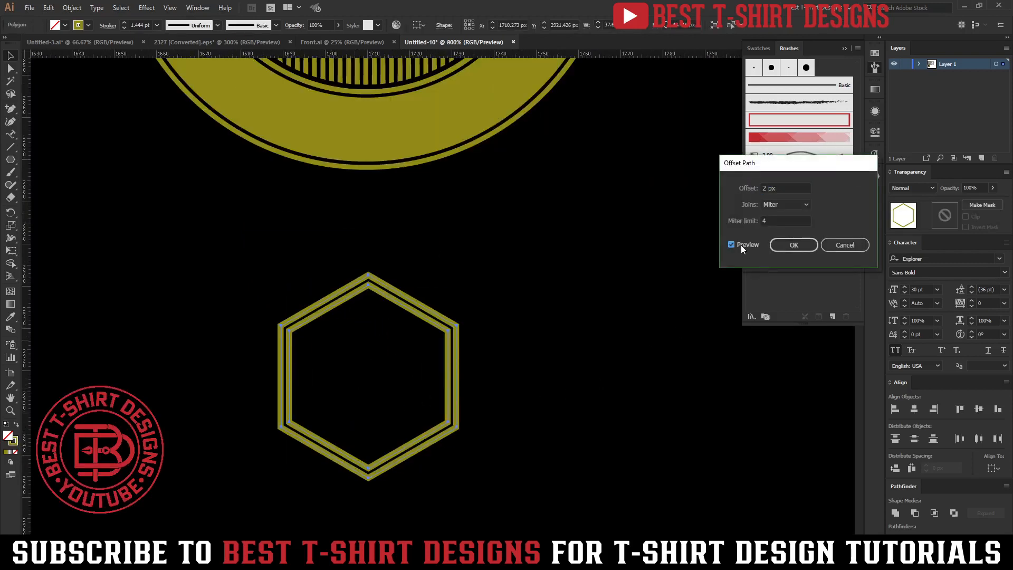
pyautogui.click(794, 245)
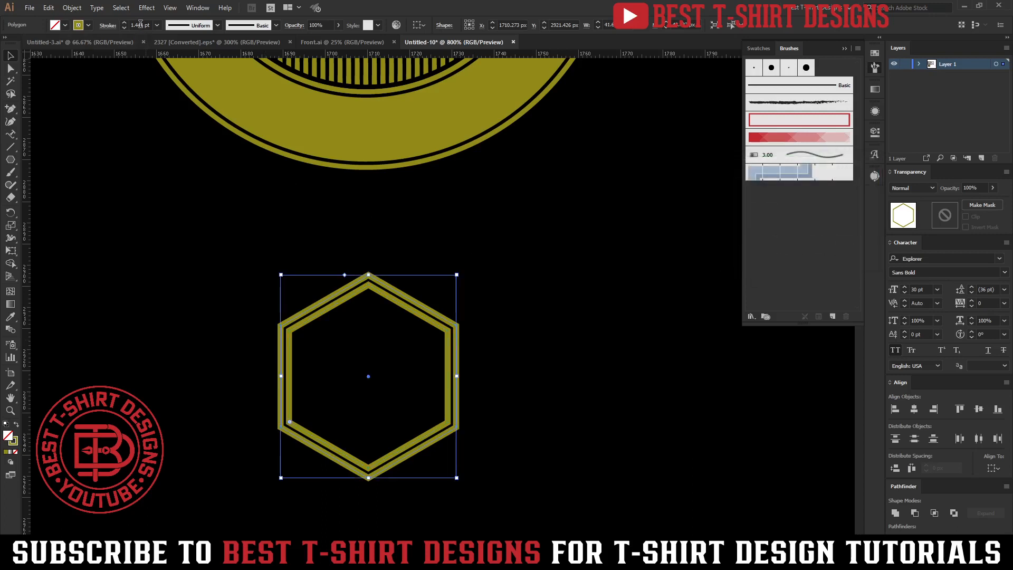
# Set the outer hexagon outline's stroke to 0.75 pt.
pyautogui.scroll(-1, 141, 24)
pyautogui.scroll(-1, 140, 24)
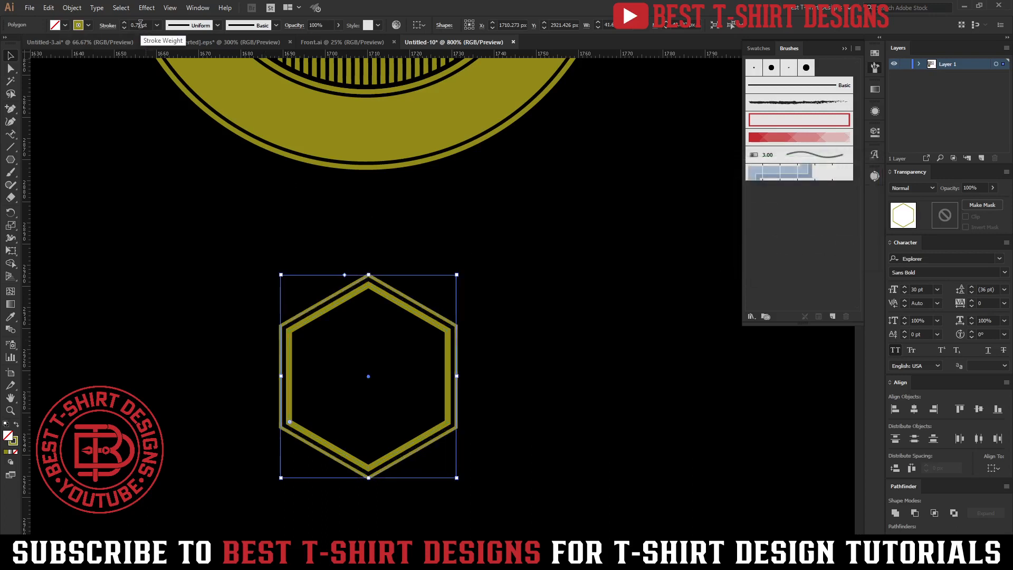
pyautogui.click(533, 314)
pyautogui.scroll(-1, 379, 391)
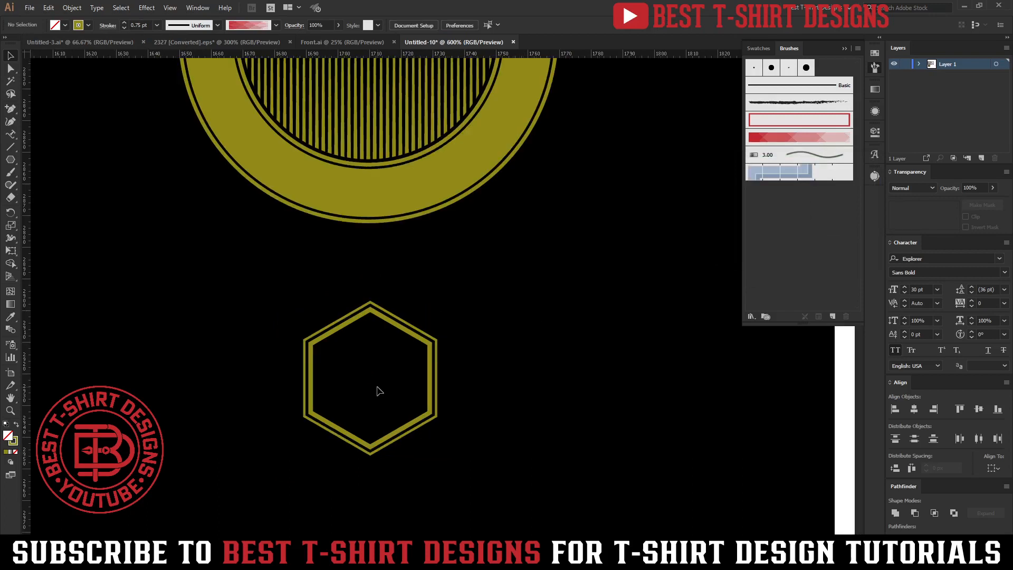
# Draw a rectangle about 69 by 19 px beside the hexagon and give it an olive fill with no stroke.
pyautogui.scroll(1, 228, 290)
pyautogui.moveTo(10, 160); pyautogui.dragTo(47, 159)
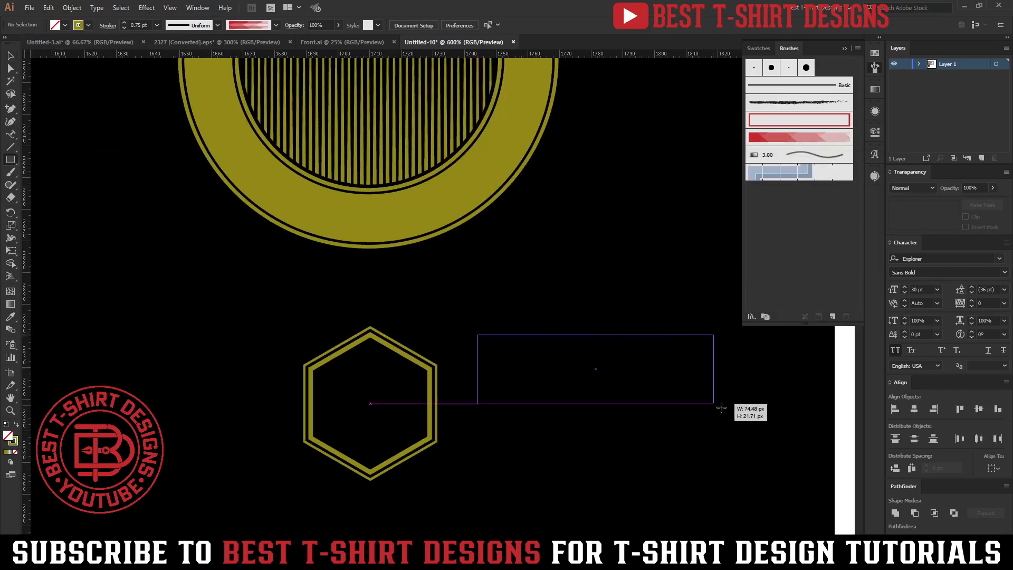
pyautogui.moveTo(477, 335)
pyautogui.mouseDown()
pyautogui.moveTo(722, 408)
pyautogui.moveTo(697, 395)
pyautogui.mouseUp()
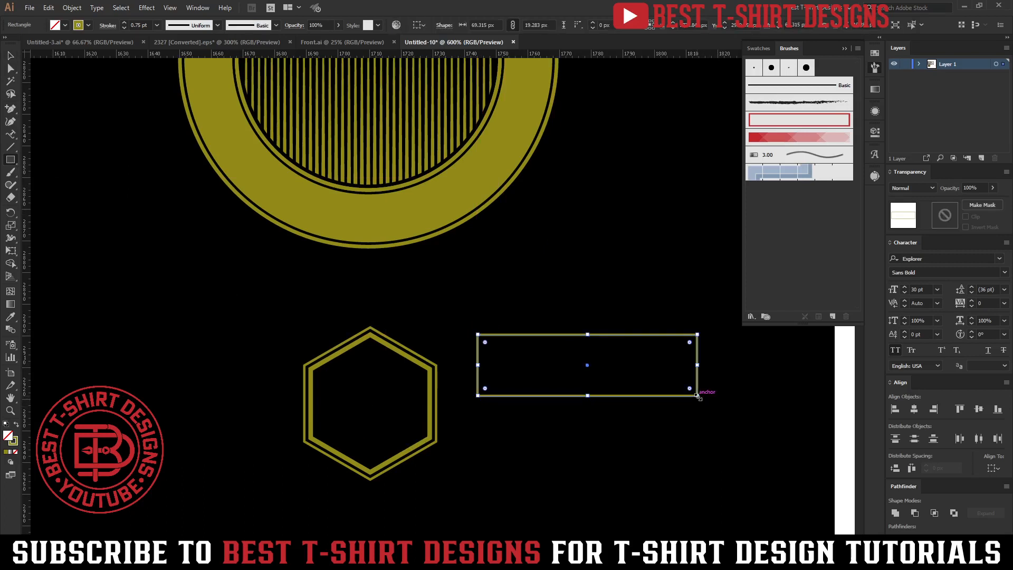
pyautogui.hotkey('shift', 'x')
pyautogui.press('v')
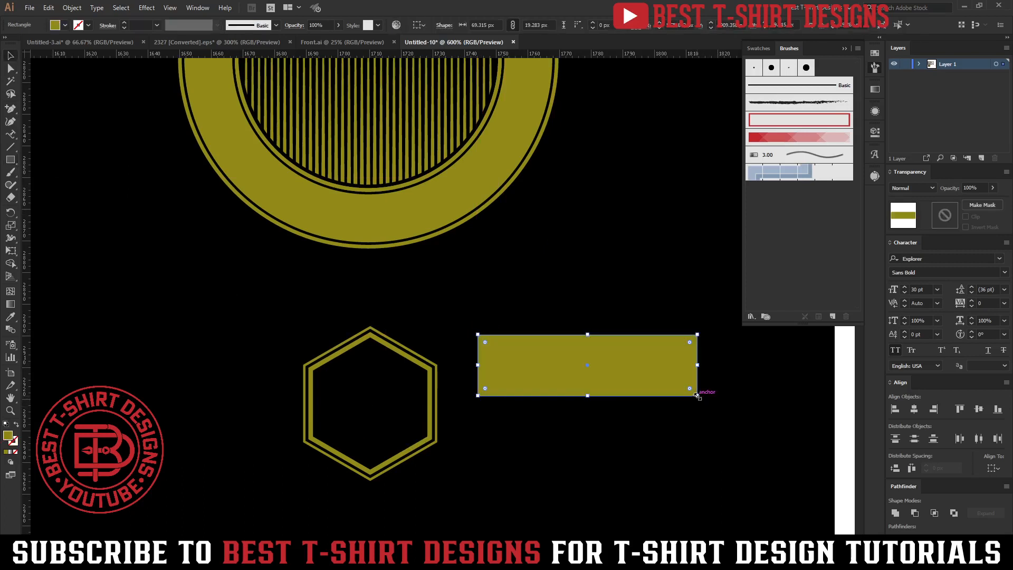
# Rotate the olive bar 45 degrees and place its lower end over the hexagon's upper right side.
pyautogui.moveTo(703, 366); pyautogui.dragTo(669, 286)
pyautogui.moveTo(617, 341); pyautogui.dragTo(494, 284)
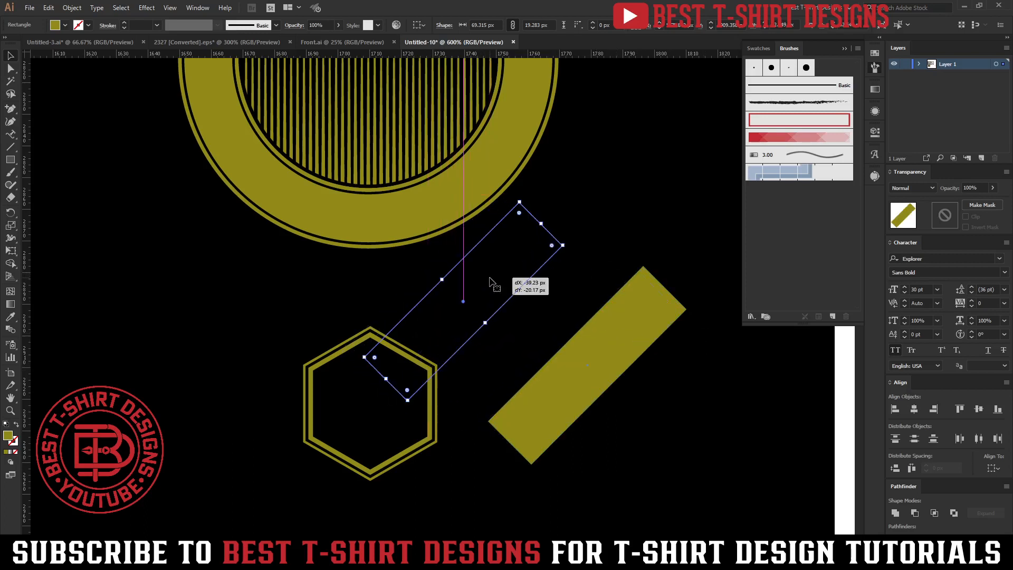
# Try a steeper angle for the olive bar, keeping its lower end over the hexagon.
pyautogui.scroll(1, 398, 290)
pyautogui.moveTo(595, 199); pyautogui.dragTo(577, 184)
pyautogui.moveTo(488, 284); pyautogui.dragTo(488, 281)
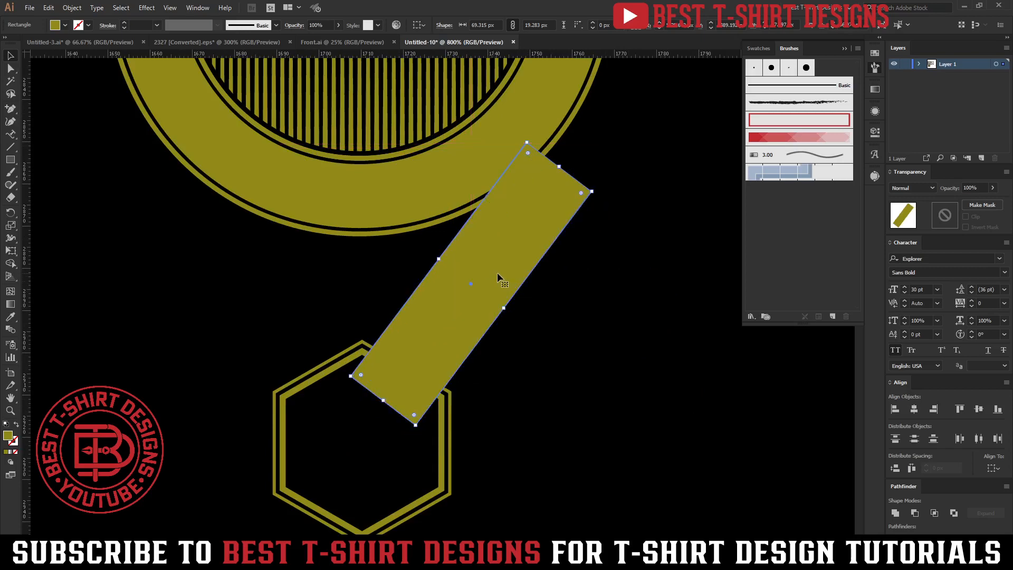
# Examine the angled bars and emblem below the PERMISSION text on the reference T-shirt and compare them with the badge.
pyautogui.hotkey('ctrl', '-')
pyautogui.hotkey('ctrl', '-')
pyautogui.hotkey('ctrl', '-')
pyautogui.scroll(5, 569, 228)
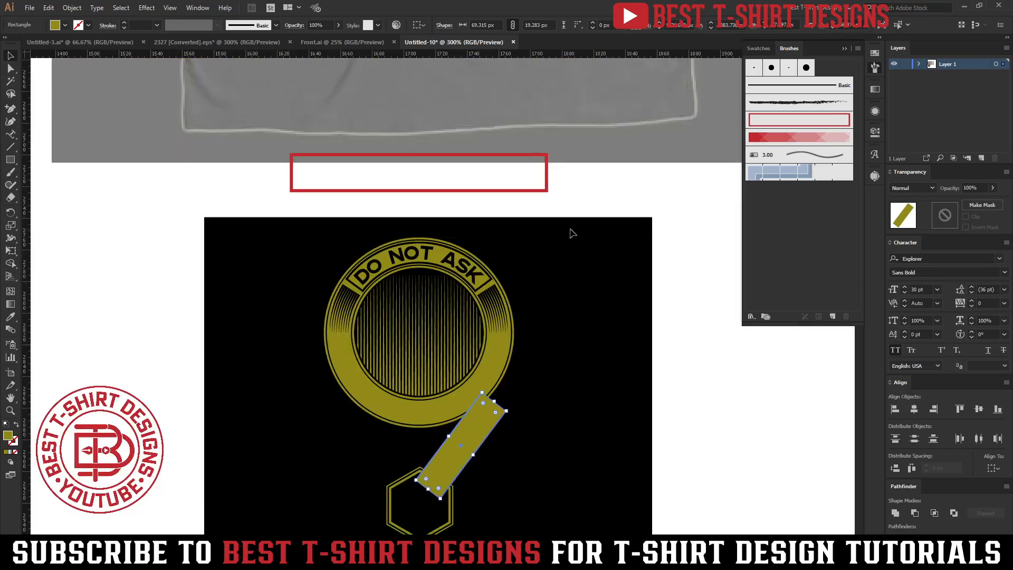
pyautogui.scroll(5, 570, 230)
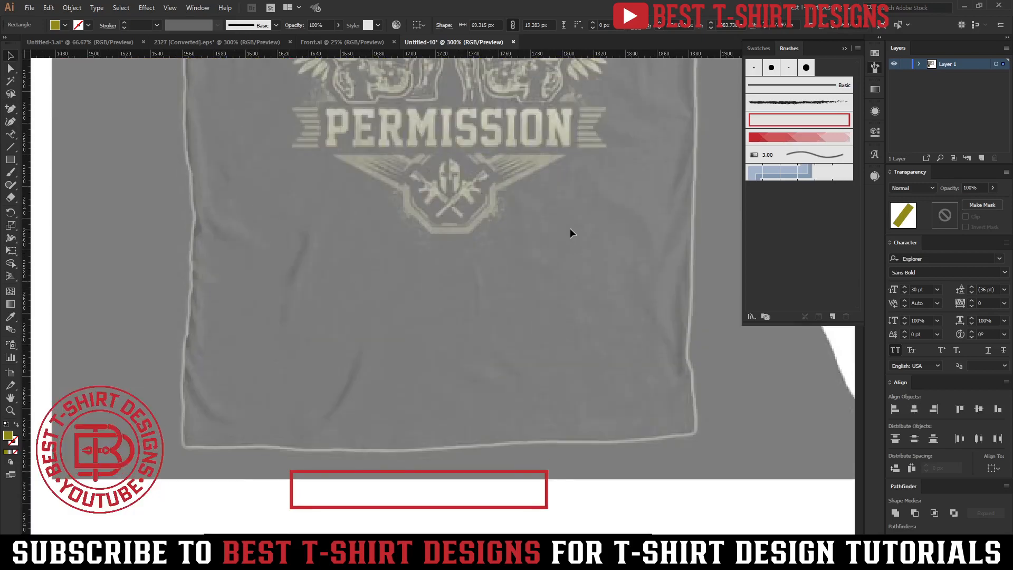
pyautogui.scroll(-2, 411, 202)
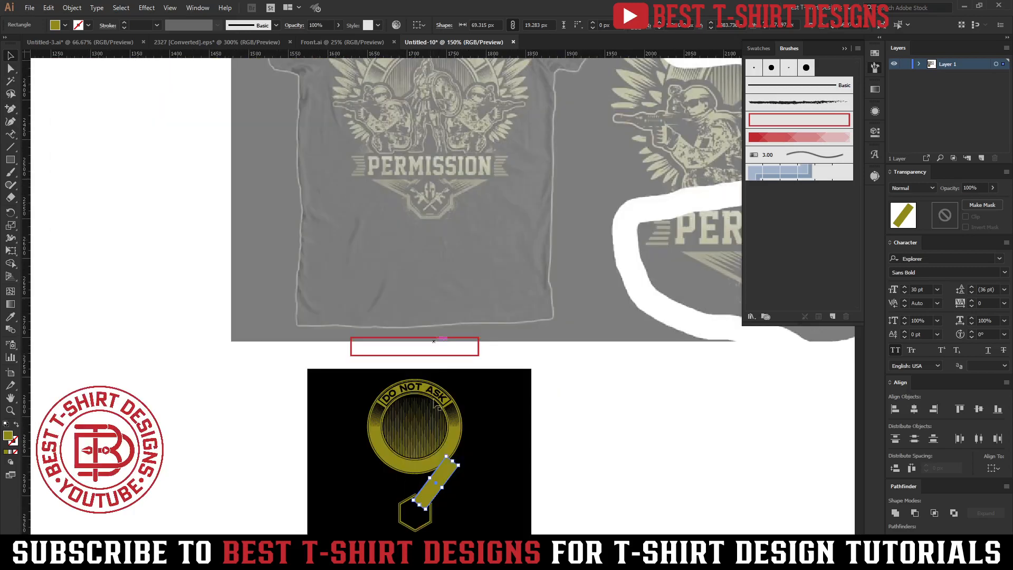
pyautogui.scroll(2, 448, 511)
pyautogui.scroll(-1, 530, 421)
pyautogui.scroll(-1, 529, 416)
# Undo the last rotation and move of the olive bar.
pyautogui.hotkey('ctrl', 'z')
pyautogui.hotkey('ctrl', 'z')
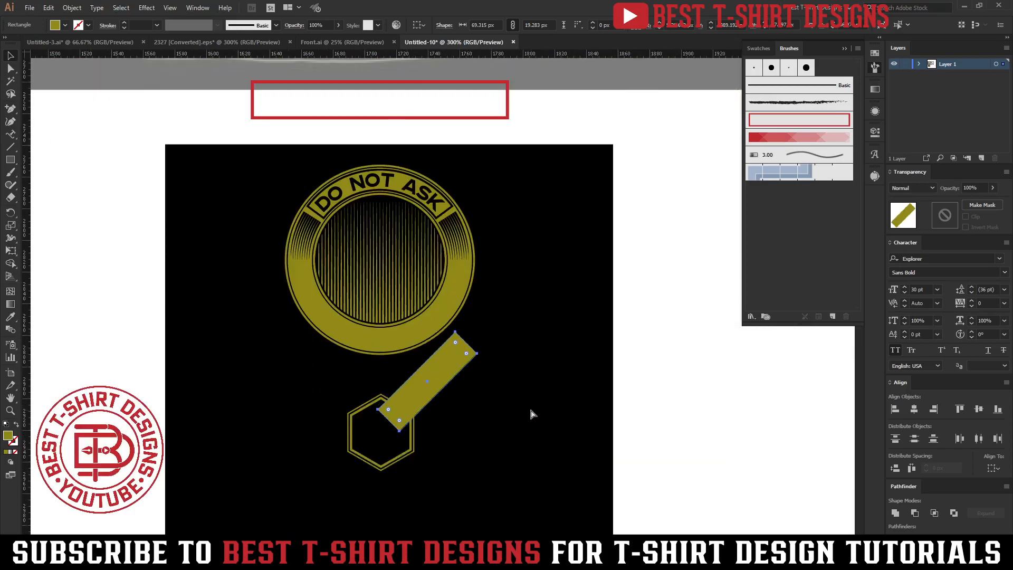
# Shift the bar slightly outward and place a reflected copy on the hexagon's opposite side to form a V shape.
pyautogui.scroll(1, 372, 462)
pyautogui.moveTo(482, 350); pyautogui.dragTo(492, 355)
pyautogui.moveTo(409, 404); pyautogui.dragTo(328, 381)
pyautogui.press('o')
pyautogui.press('Return')
pyautogui.click(92, 168)
# Group the two hexagon outlines, and group the two angled bars separately.
pyautogui.moveTo(481, 440); pyautogui.dragTo(285, 498)
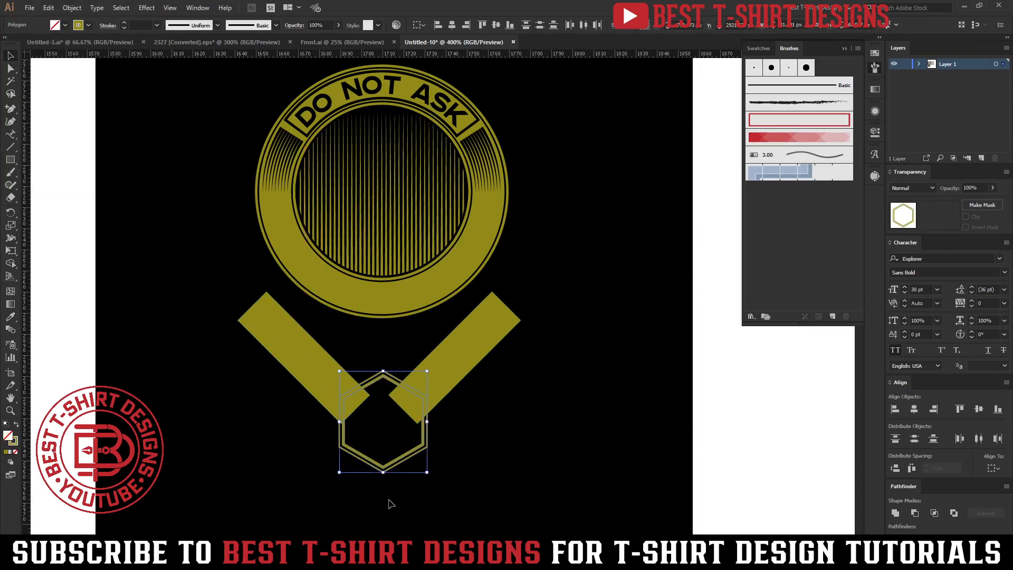
pyautogui.scroll(1, 367, 471)
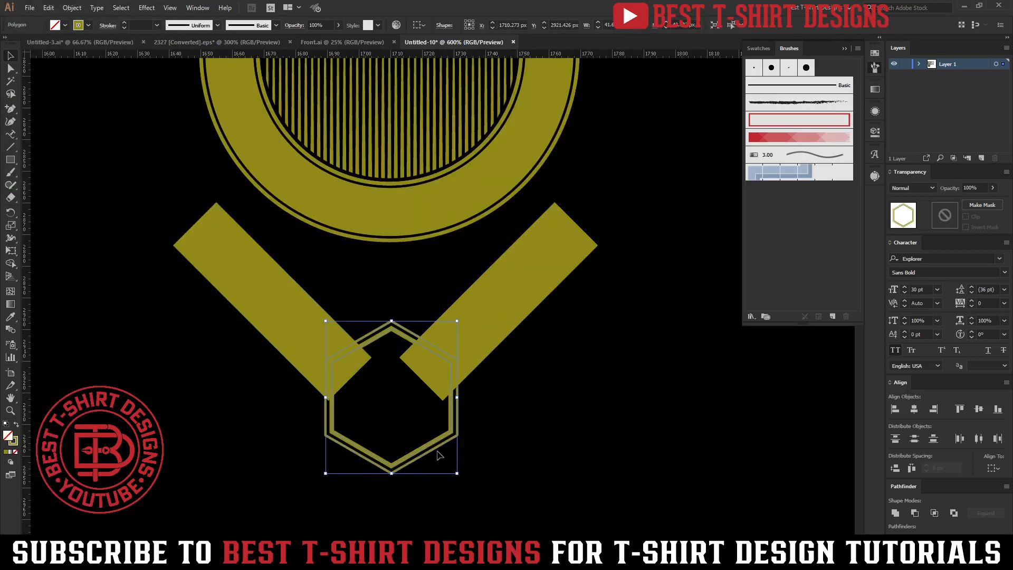
pyautogui.click(508, 314)
pyautogui.keyDown('shift'); pyautogui.click(285, 301); pyautogui.keyUp('shift')
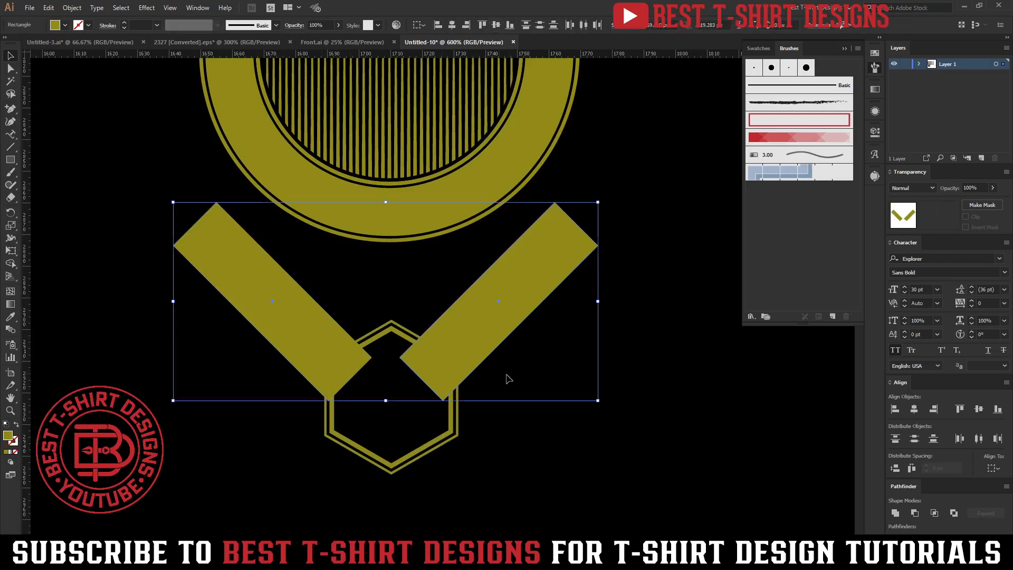
pyautogui.hotkey('ctrl', 'c')
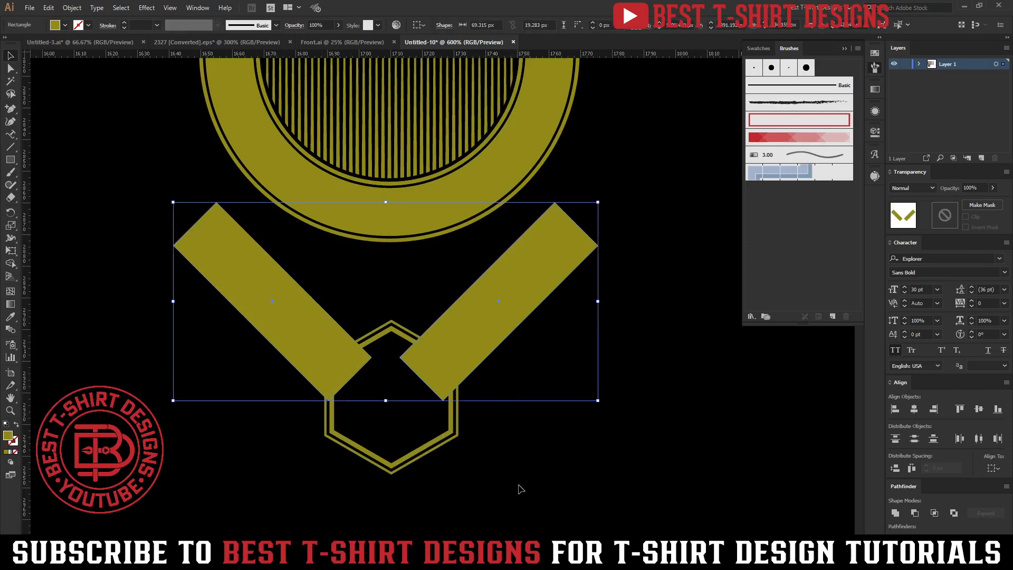
# Align the bars group and the hexagon group on their horizontal centres.
pyautogui.moveTo(518, 484); pyautogui.dragTo(257, 327)
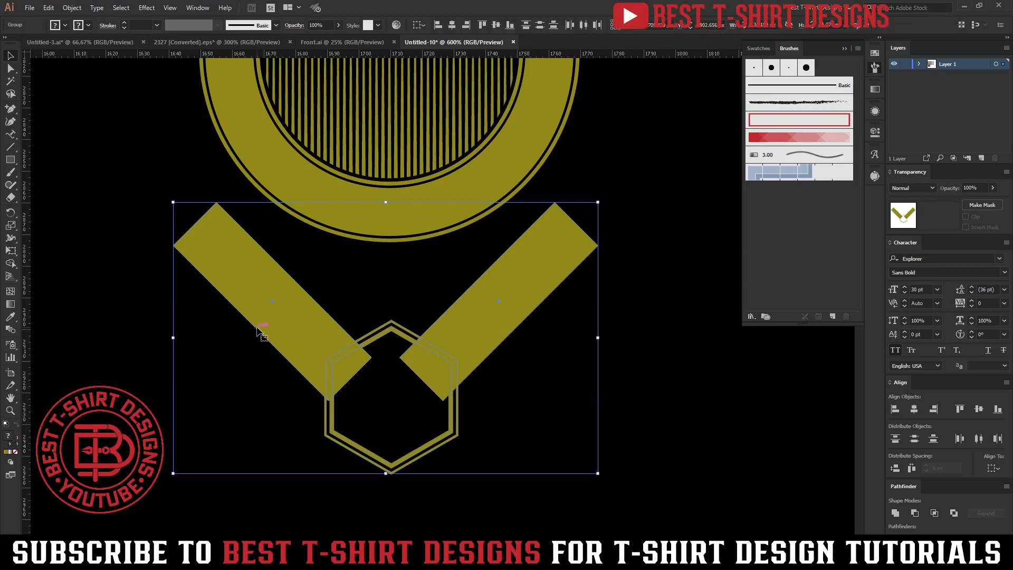
pyautogui.click(451, 25)
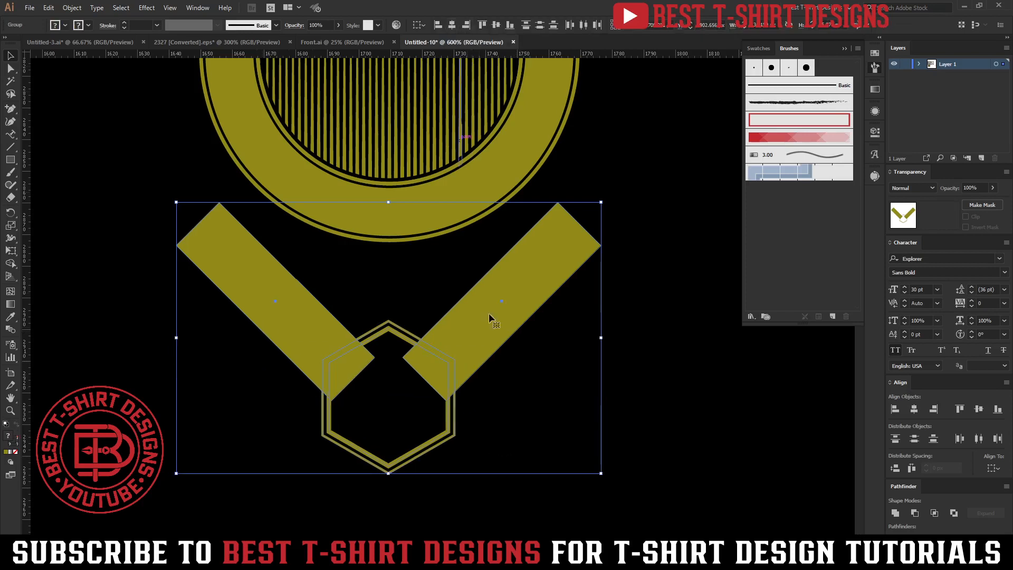
pyautogui.click(510, 396)
# Isolate the hexagon group, copy its outer outline and leave the isolated group.
pyautogui.scroll(1, 401, 408)
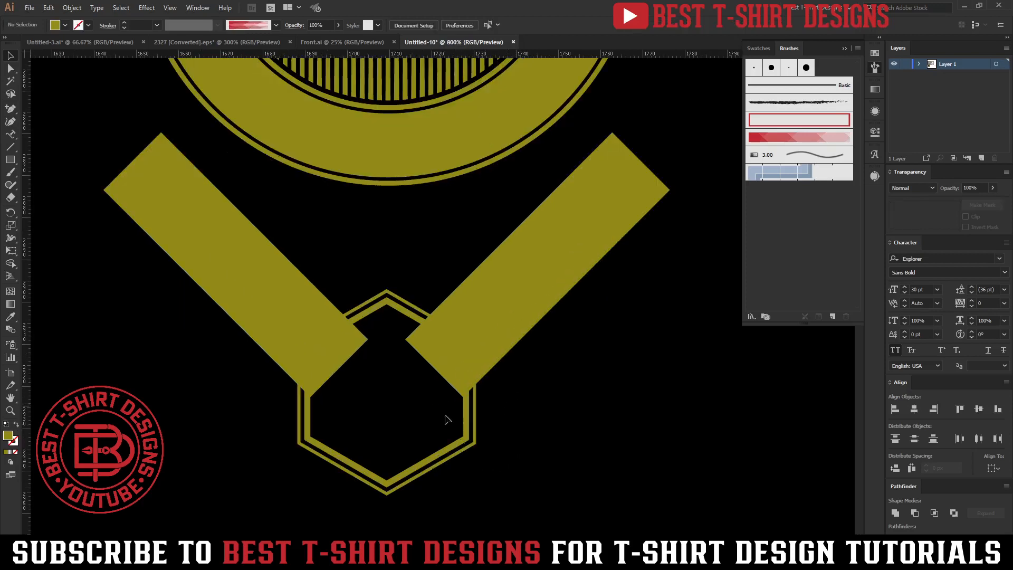
pyautogui.doubleClick(476, 408)
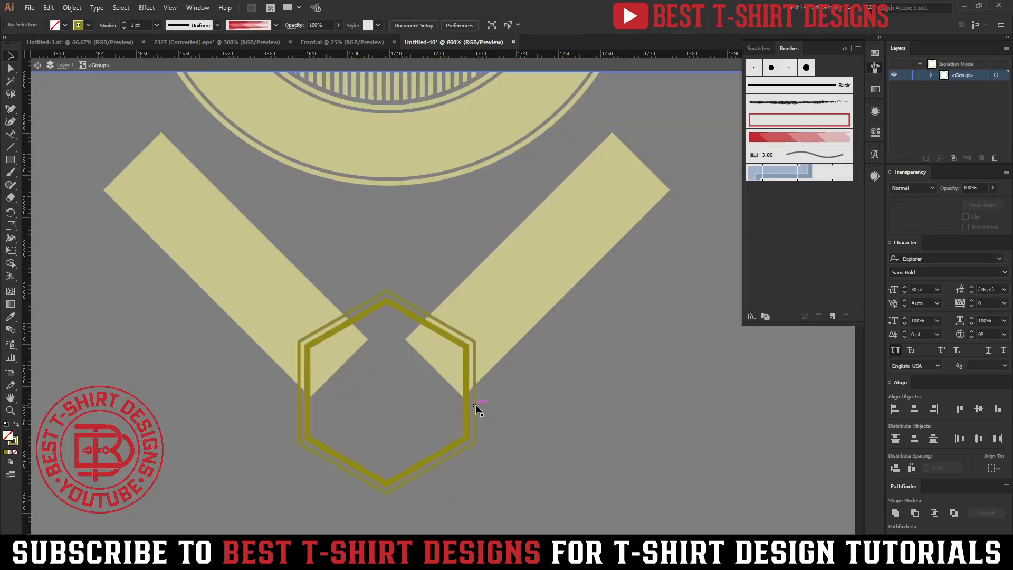
pyautogui.hotkey('ctrl', 'a')
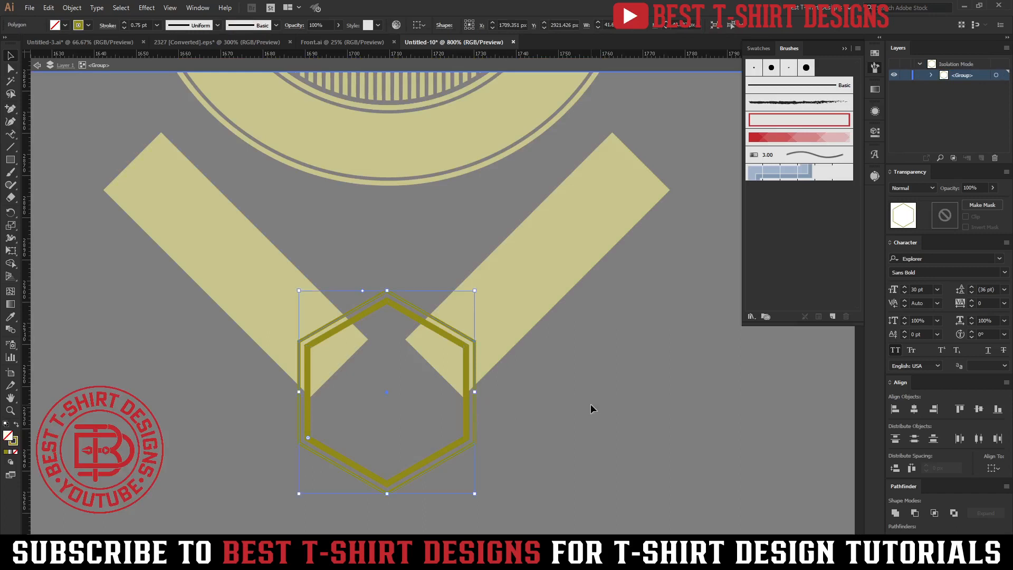
pyautogui.doubleClick(590, 404)
# Give the bars group an opacity mask with clipping off and paste the outer hexagon into it in place.
pyautogui.click(520, 314)
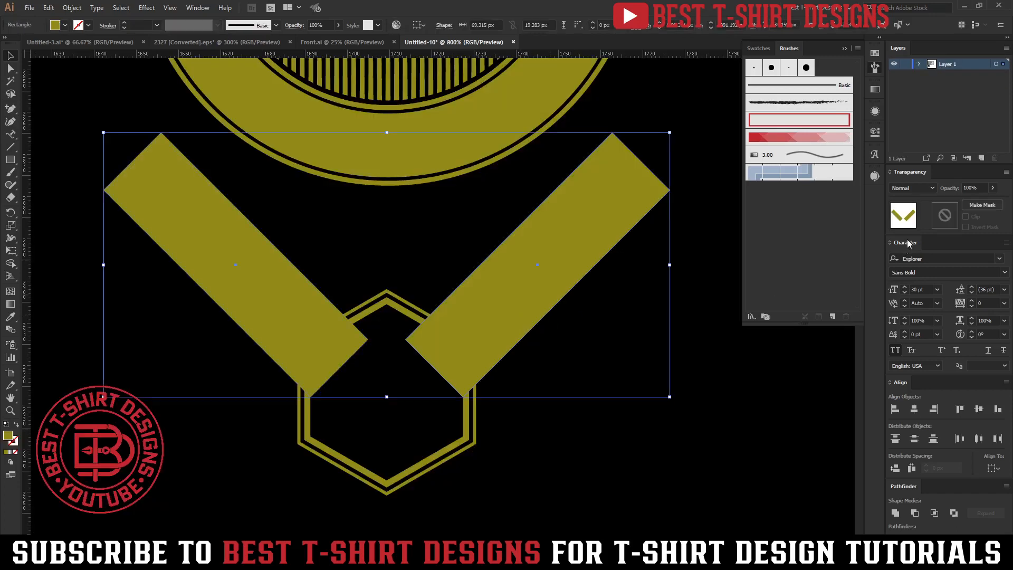
pyautogui.click(950, 222)
pyautogui.click(974, 218)
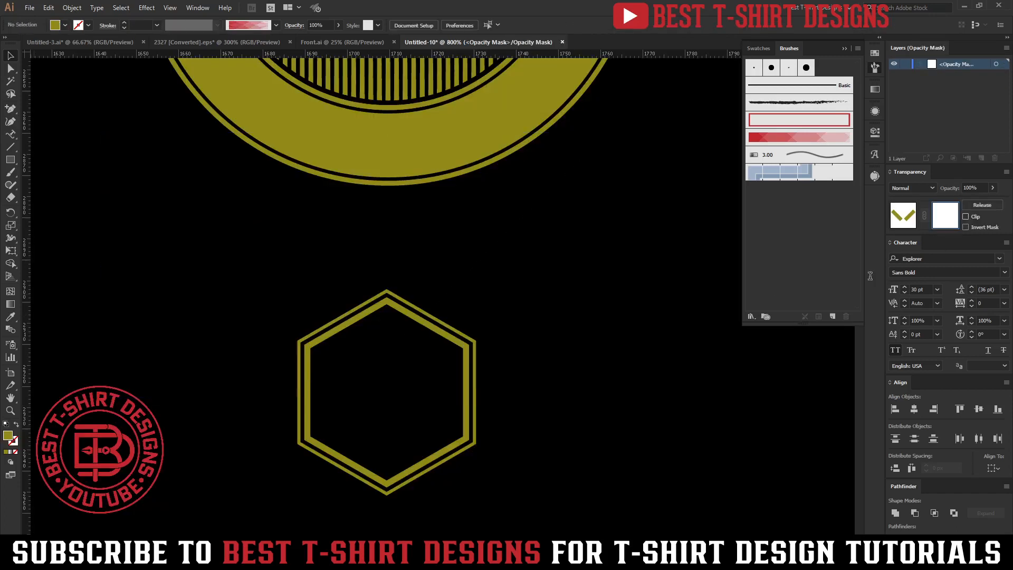
pyautogui.hotkey('ctrl', 'f')
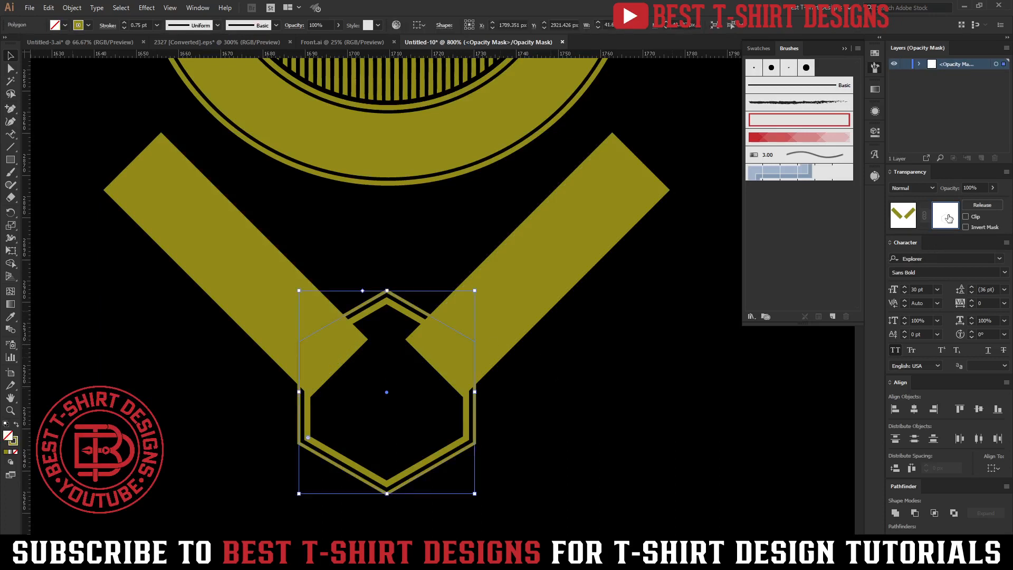
# Fill the hexagon in the bars' opacity mask with black and no stroke.
pyautogui.hotkey('shift', 'x')
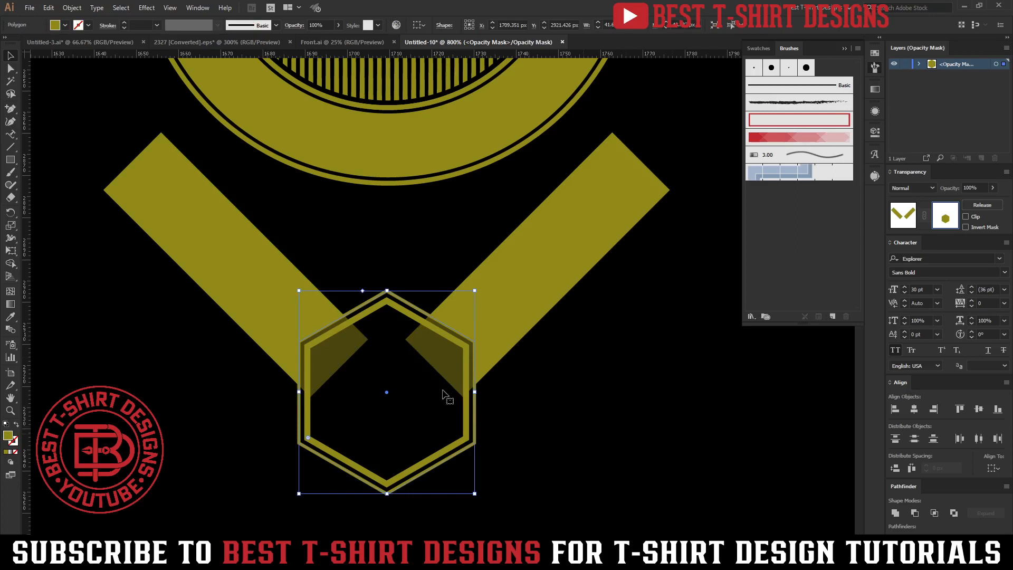
pyautogui.click(65, 28)
pyautogui.click(29, 45)
pyautogui.press('Escape')
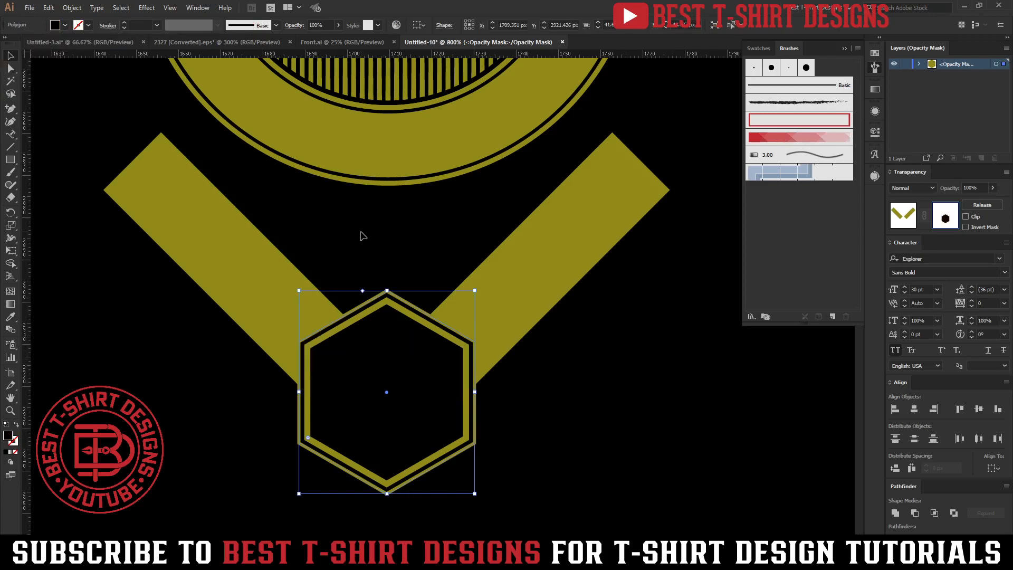
pyautogui.click(620, 427)
# In the bars' opacity mask, draw a diagonal line about 40 px wide along the right bar, with a black stroke and no fill.
pyautogui.scroll(1, 511, 388)
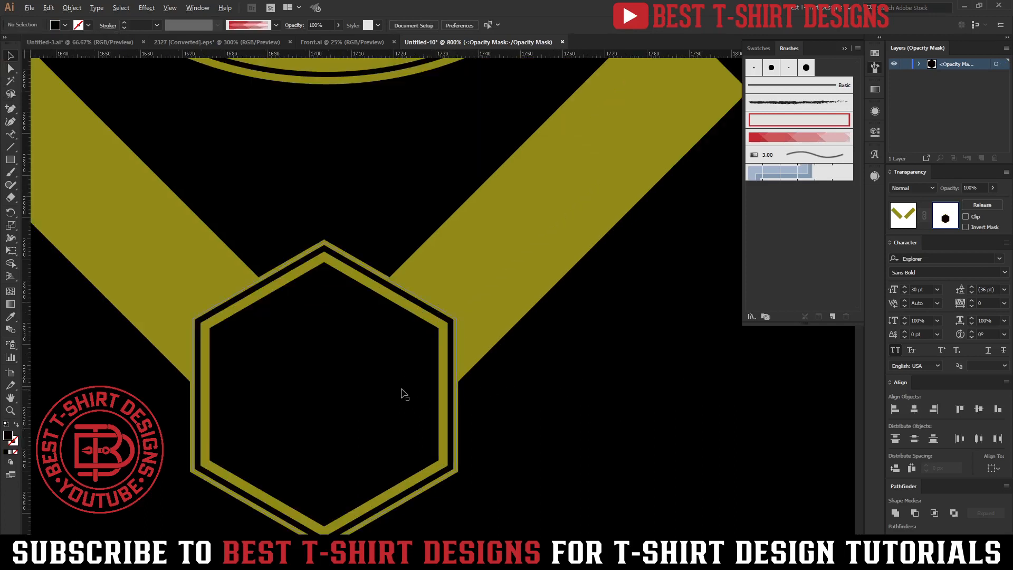
pyautogui.scroll(-1, 403, 394)
pyautogui.press('p')
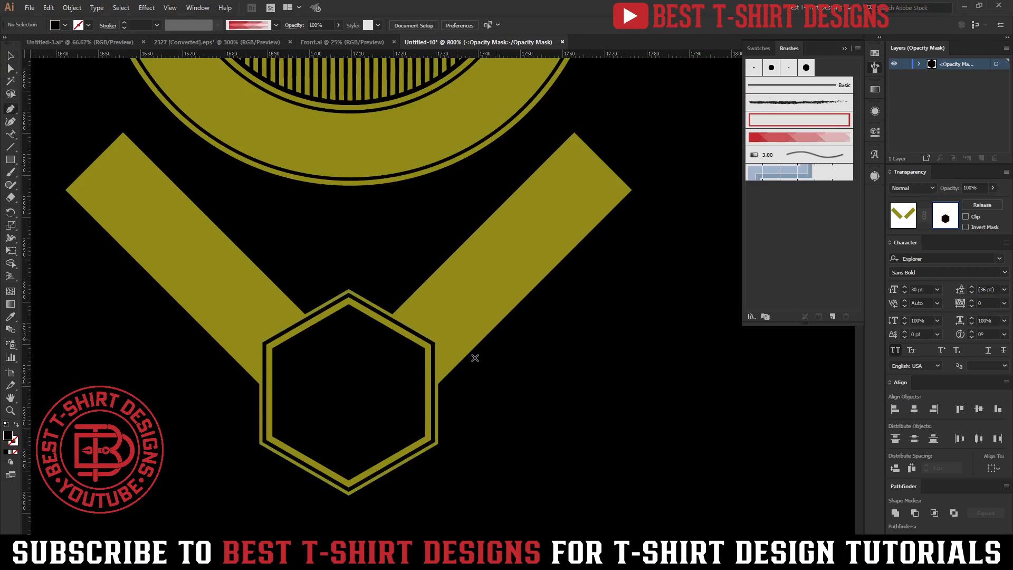
pyautogui.click(396, 371)
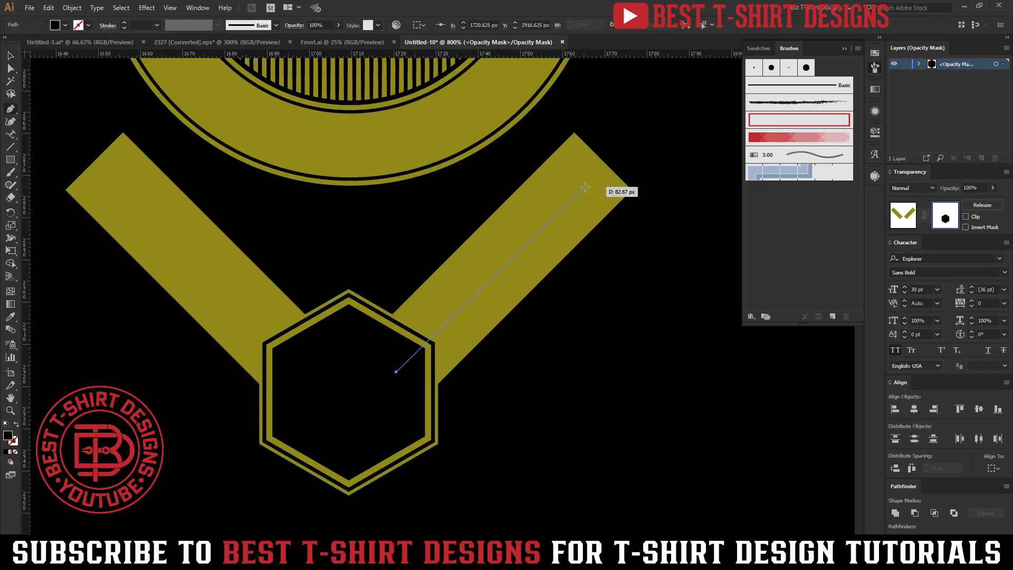
pyautogui.click(567, 200)
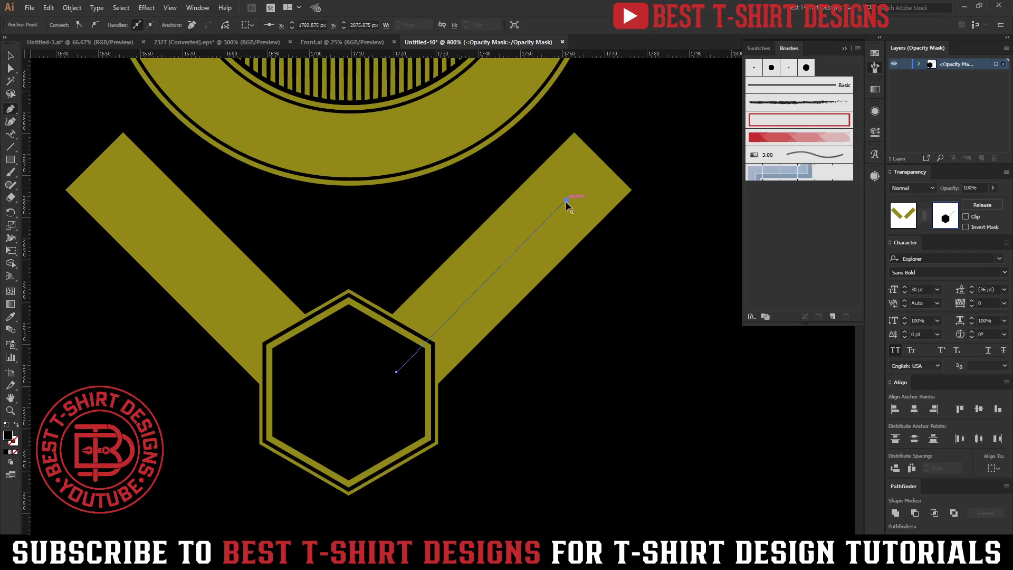
pyautogui.press('v')
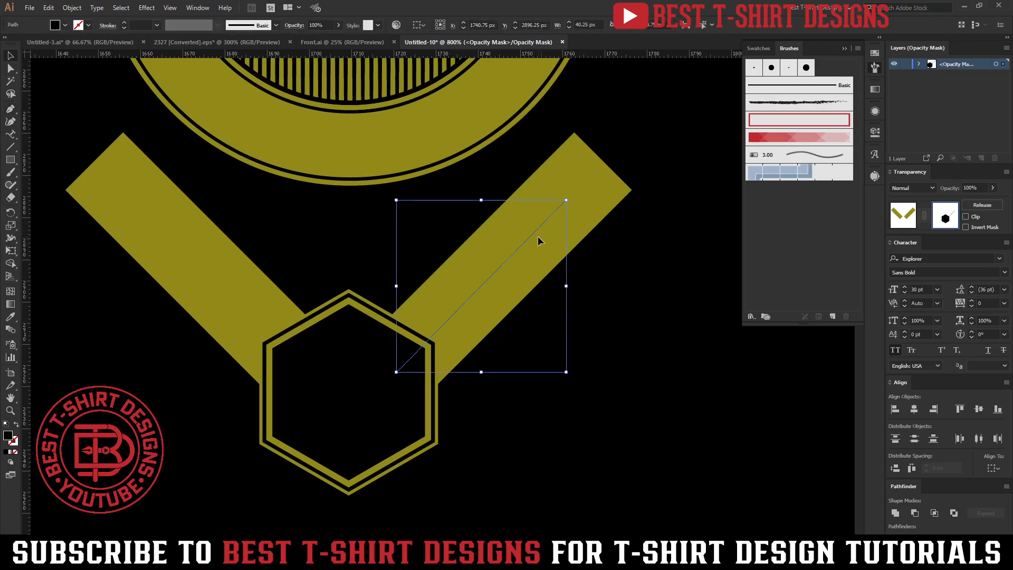
pyautogui.hotkey('shift', 'x')
pyautogui.click(481, 288)
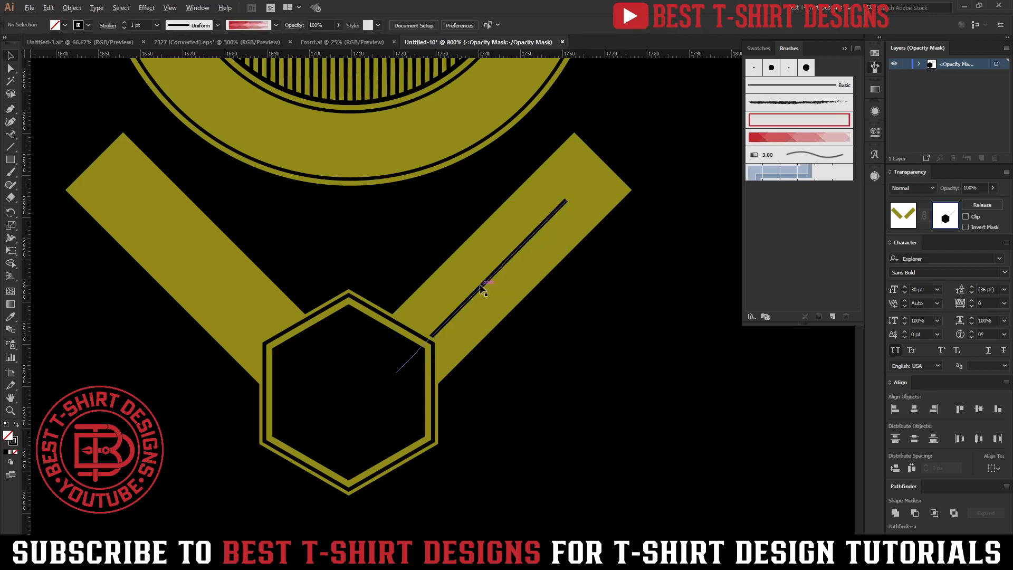
# Copy the line onto the left bar, reflect it across the vertical axis and align both lines on their vertical centres.
pyautogui.moveTo(480, 286); pyautogui.dragTo(208, 273)
pyautogui.press('o')
pyautogui.press('Return')
pyautogui.click(93, 168)
pyautogui.keyDown('shift'); pyautogui.click(472, 298); pyautogui.keyUp('shift')
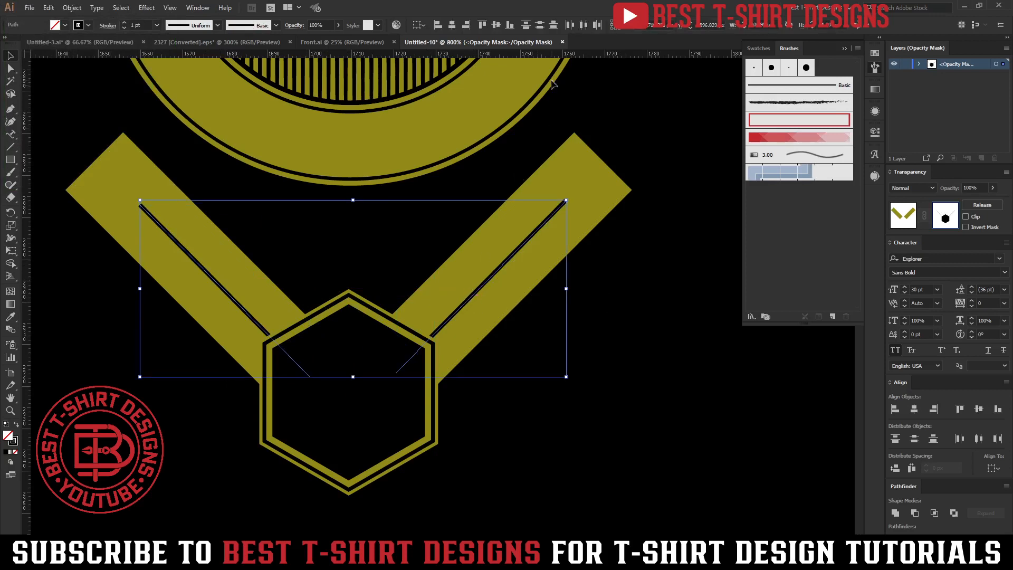
pyautogui.click(497, 25)
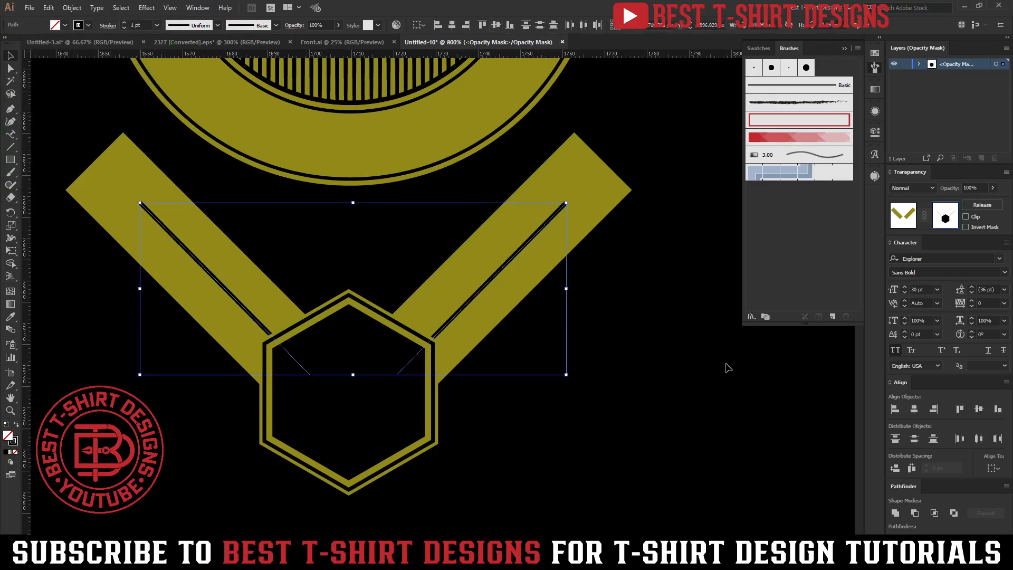
pyautogui.click(528, 318)
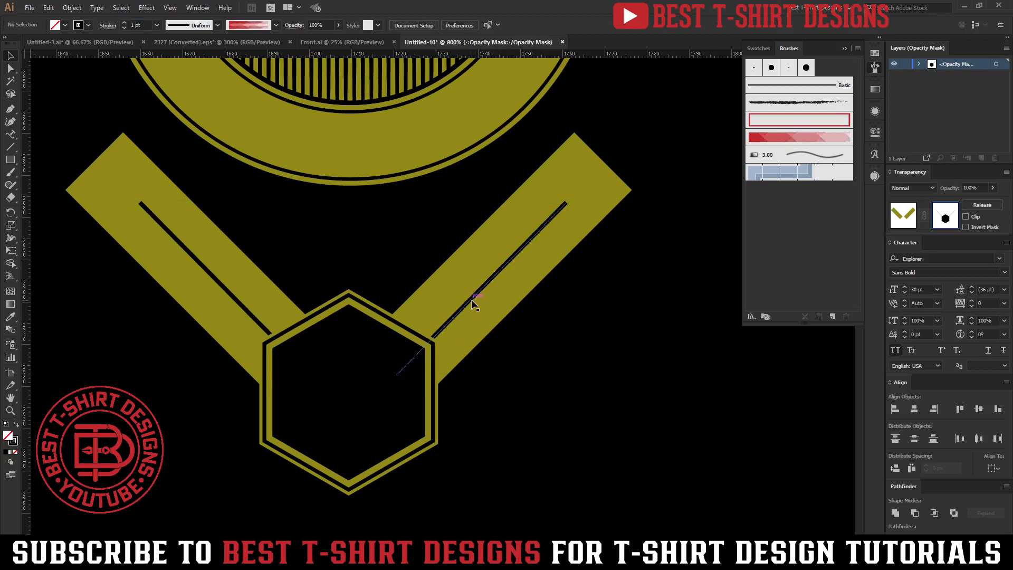
# Apply the red tapered-stripes art brush to the line on the right bar.
pyautogui.click(471, 298)
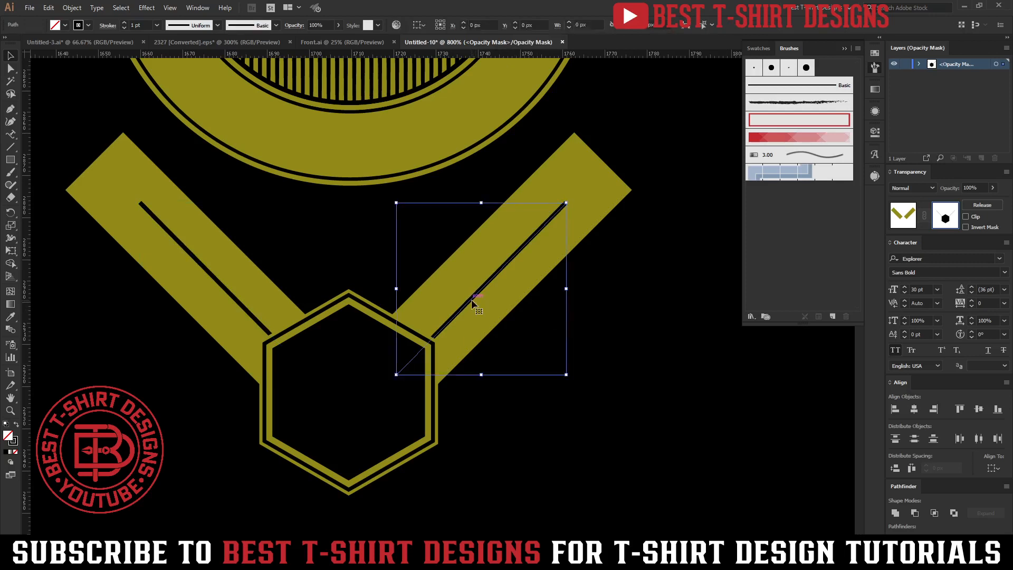
pyautogui.click(784, 138)
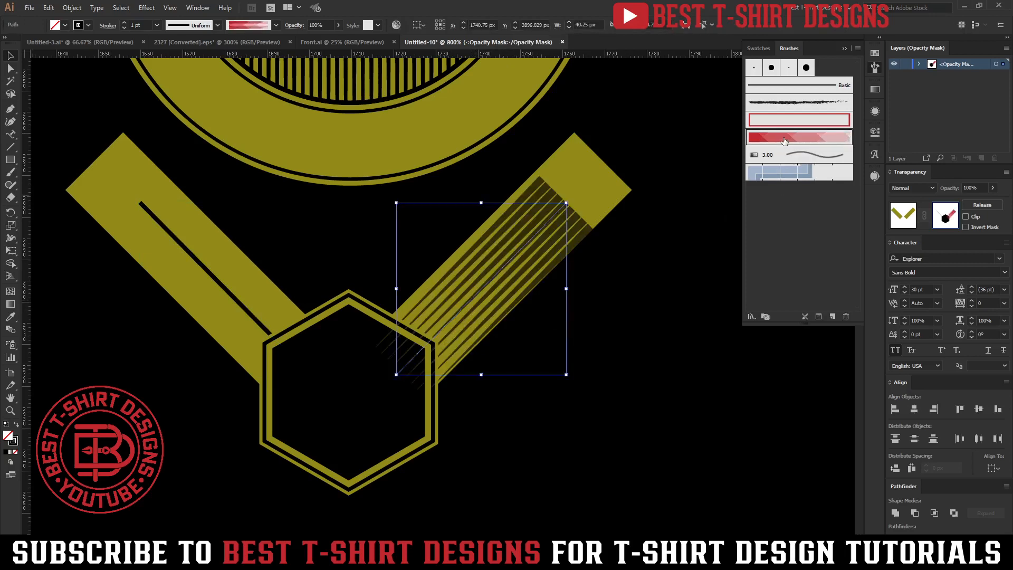
pyautogui.click(107, 25)
pyautogui.doubleClick(784, 139)
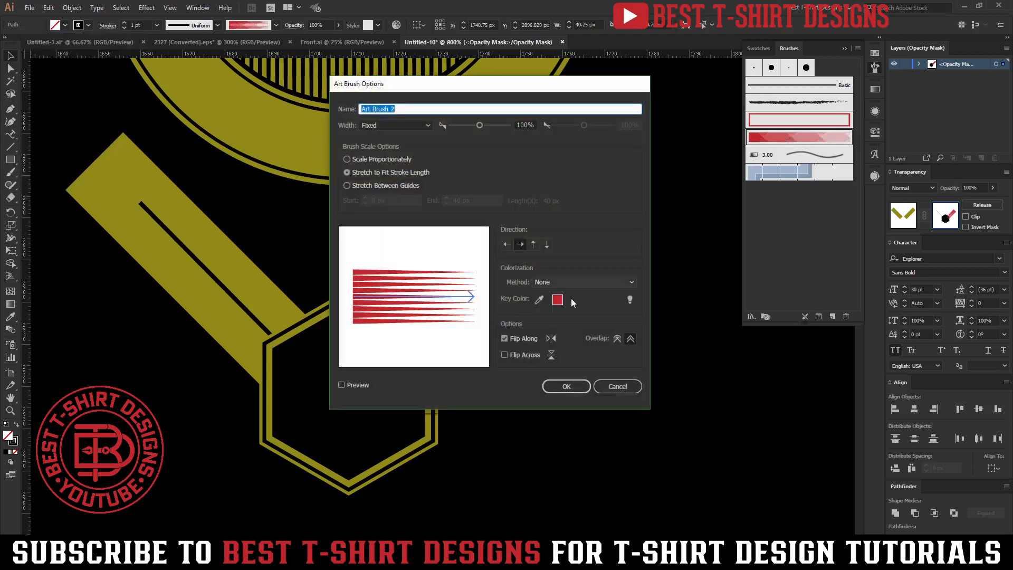
pyautogui.moveTo(493, 90); pyautogui.dragTo(583, 95)
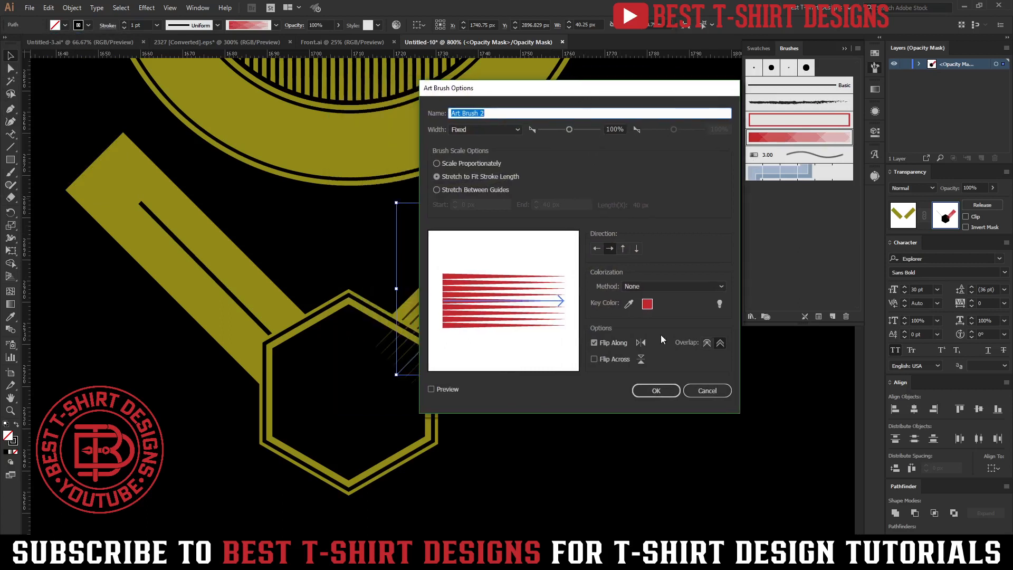
pyautogui.click(702, 394)
pyautogui.press('Delete')
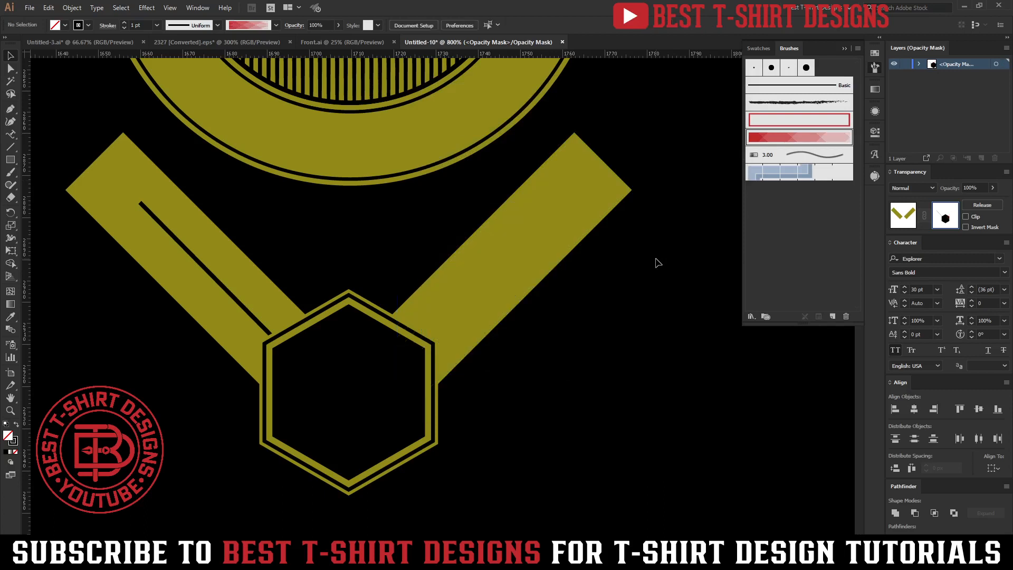
pyautogui.hotkey('ctrl', 'z')
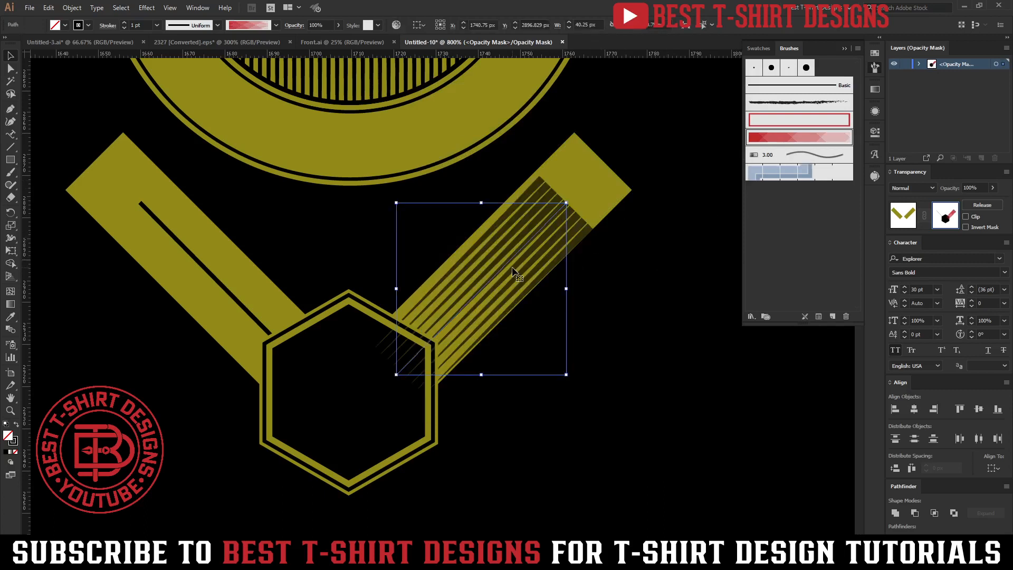
# Expand the right bar's brushed line into editable shapes and fill them with black.
pyautogui.hotkey('ctrl', 'shift', 'e')
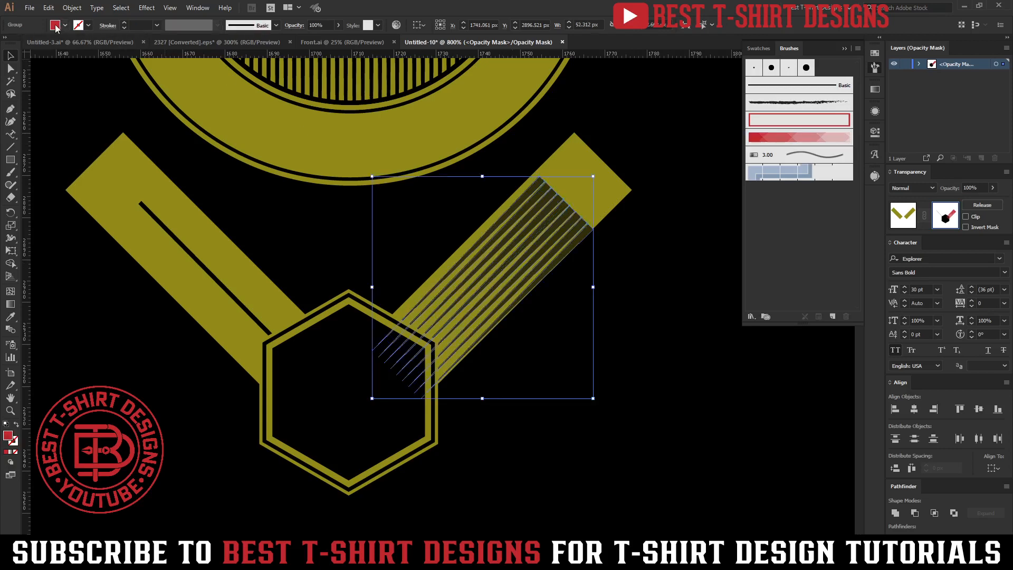
pyautogui.click(51, 27)
pyautogui.click(29, 42)
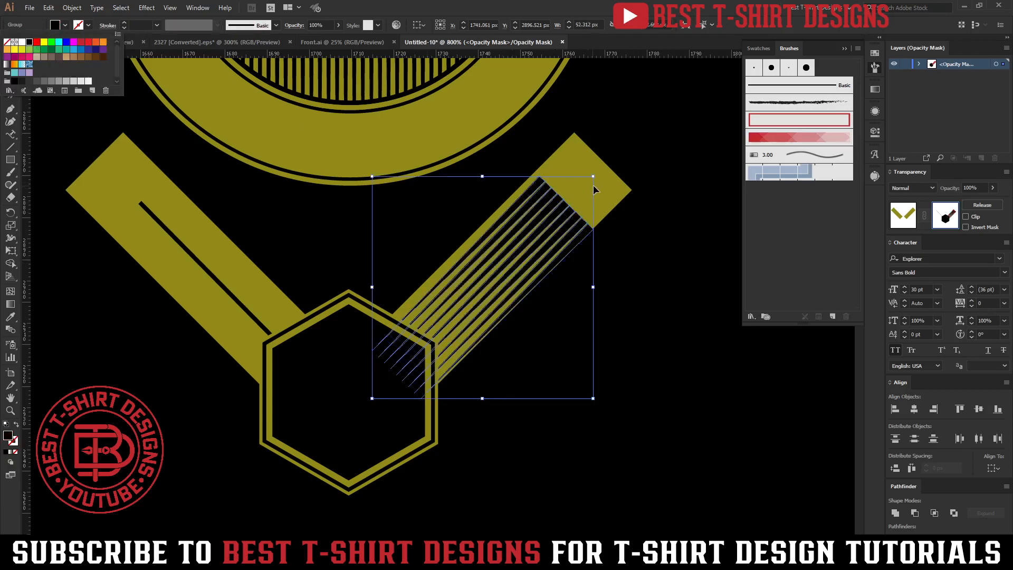
# Turn the right bar's stripes so they taper away from the hexagon, and fit them along the bar at about 47 px wide.
pyautogui.moveTo(574, 380); pyautogui.dragTo(394, 380)
pyautogui.moveTo(490, 300); pyautogui.dragTo(523, 288)
pyautogui.moveTo(595, 169); pyautogui.dragTo(562, 202)
pyautogui.scroll(2, 513, 309)
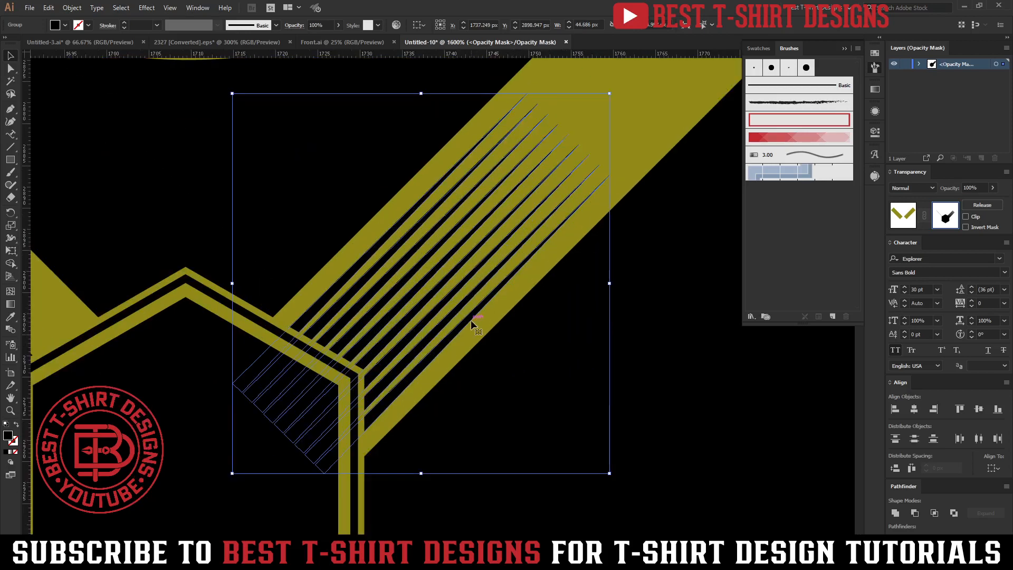
pyautogui.moveTo(475, 319); pyautogui.dragTo(500, 315)
pyautogui.scroll(-1, 506, 298)
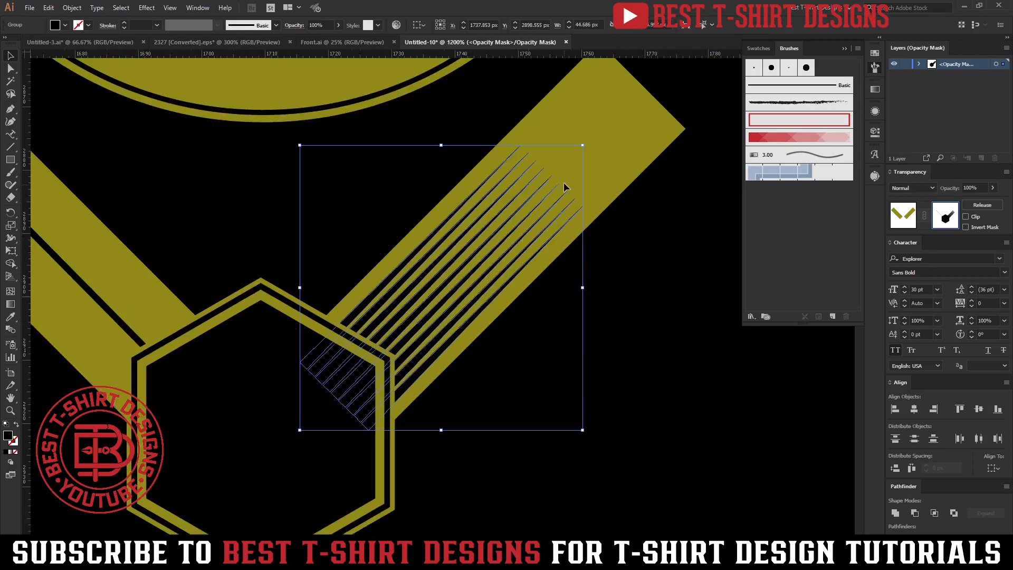
pyautogui.moveTo(580, 150); pyautogui.dragTo(611, 140)
pyautogui.click(527, 355)
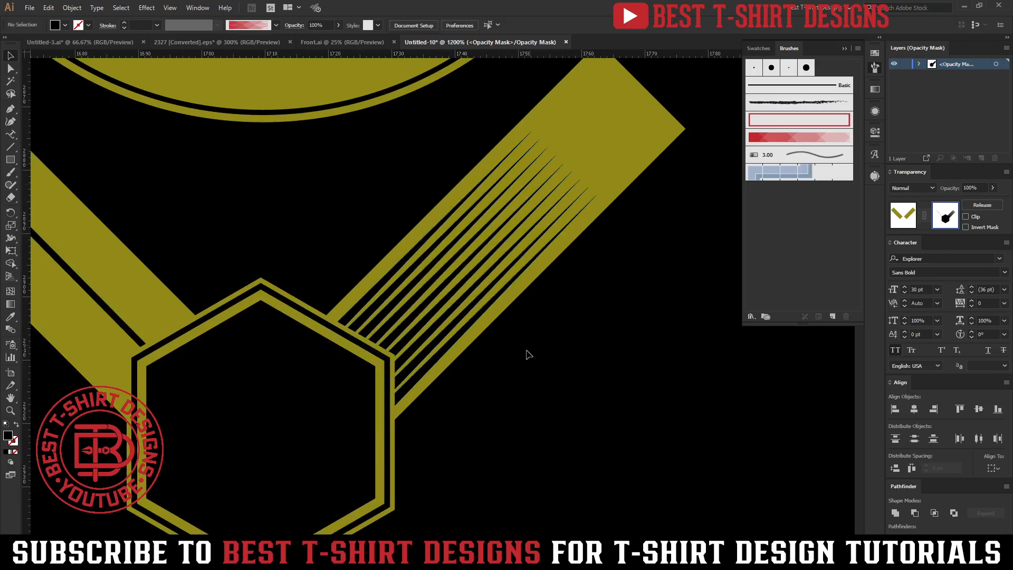
# Copy the stripes onto the left bar, reflect them across the vertical axis and delete the plain line there.
pyautogui.scroll(-1, 501, 357)
pyautogui.moveTo(475, 359); pyautogui.dragTo(271, 359)
pyautogui.press('o')
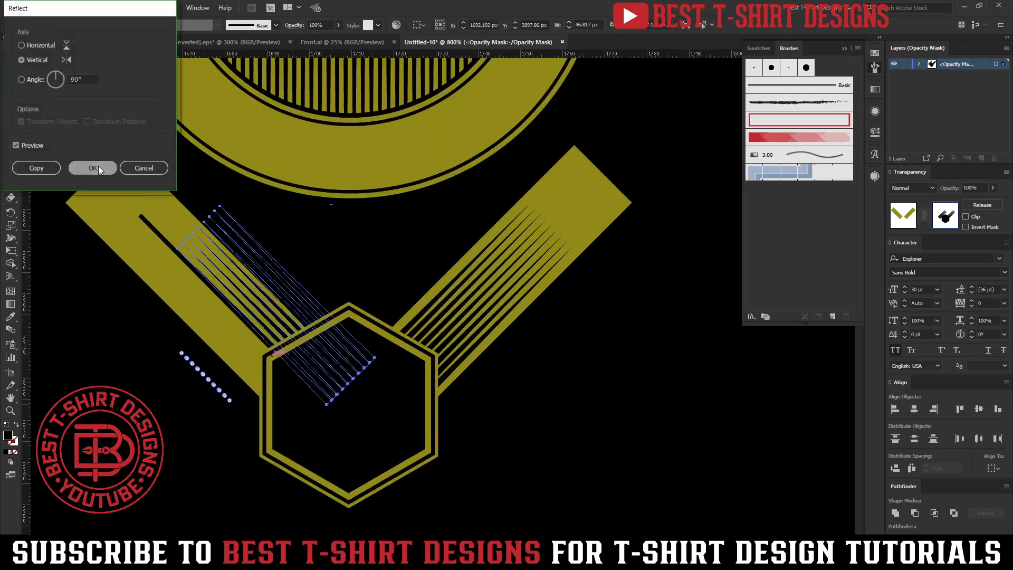
pyautogui.click(98, 167)
pyautogui.click(147, 221)
pyautogui.press('Delete')
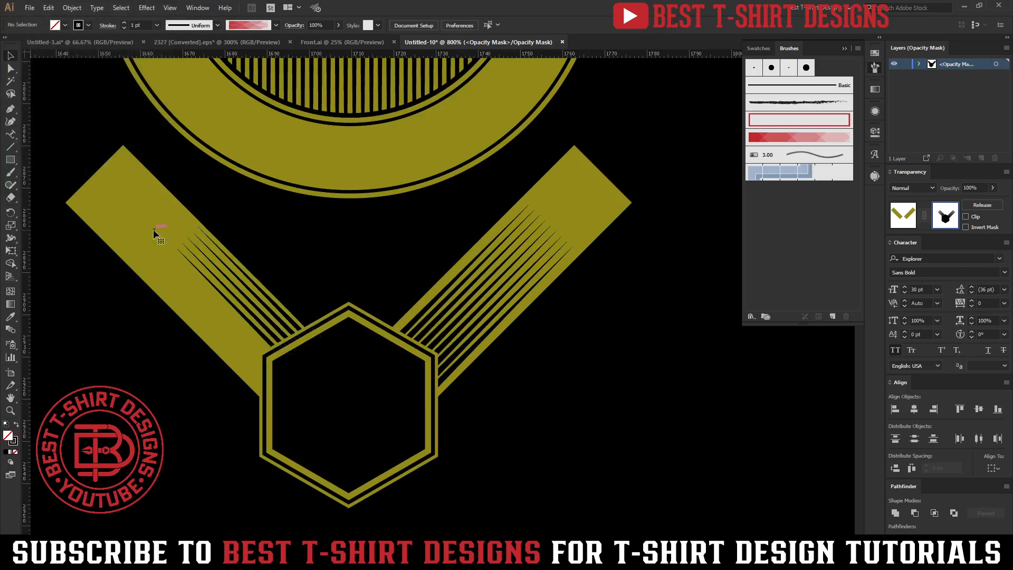
# Shift the copied stripes 12 px left so they fit within the left bar.
pyautogui.click(264, 310)
pyautogui.keyDown('shift'); pyautogui.click(454, 323); pyautogui.keyUp('shift')
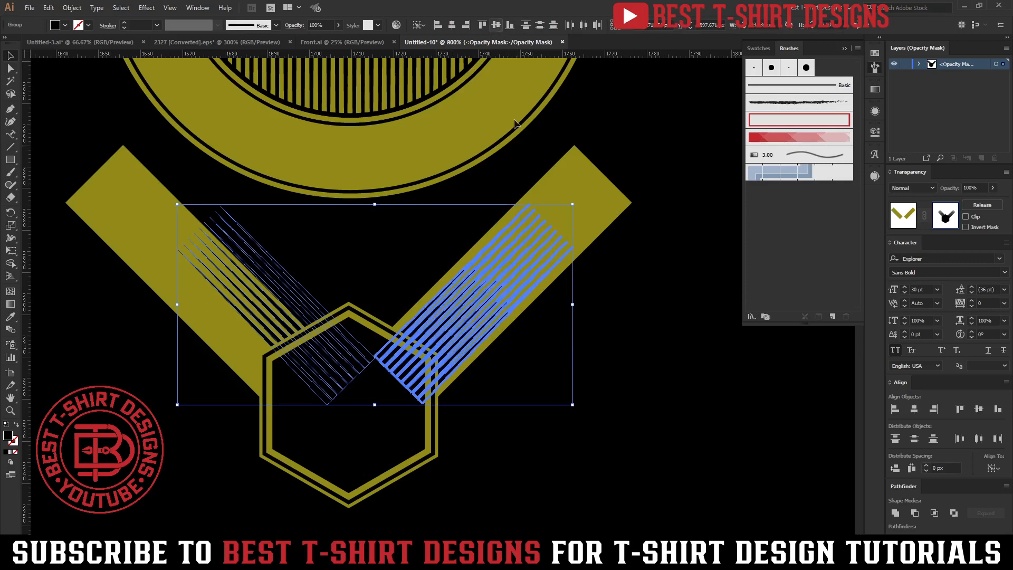
pyautogui.click(637, 332)
pyautogui.click(297, 320)
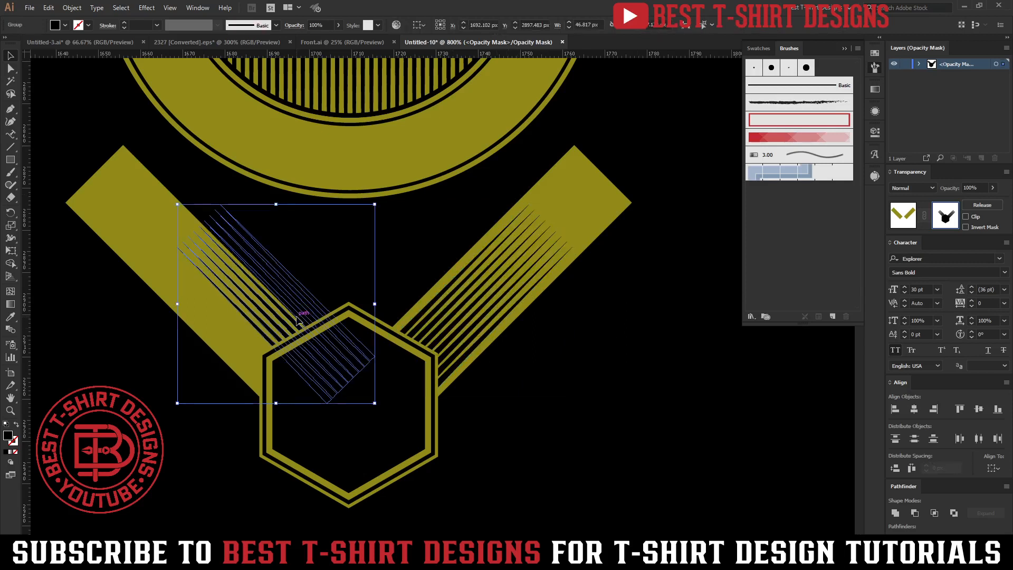
pyautogui.hotkey('shift', 'Left')
pyautogui.hotkey('shift', 'Left')
pyautogui.hotkey('shift', 'Left')
pyautogui.hotkey('shift', 'Right')
pyautogui.hotkey('shift', 'Right')
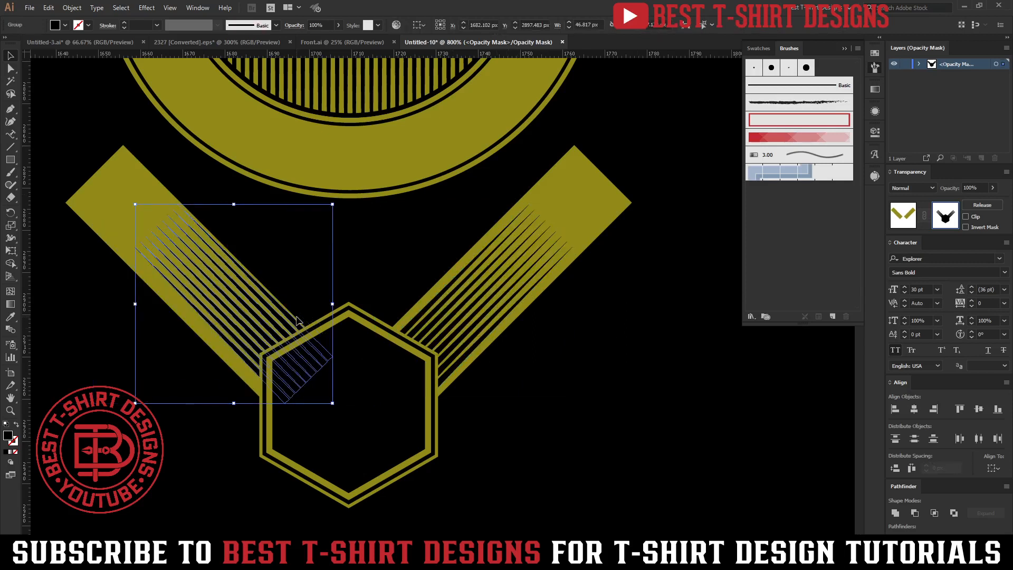
pyautogui.press('Left')
pyautogui.press('Left')
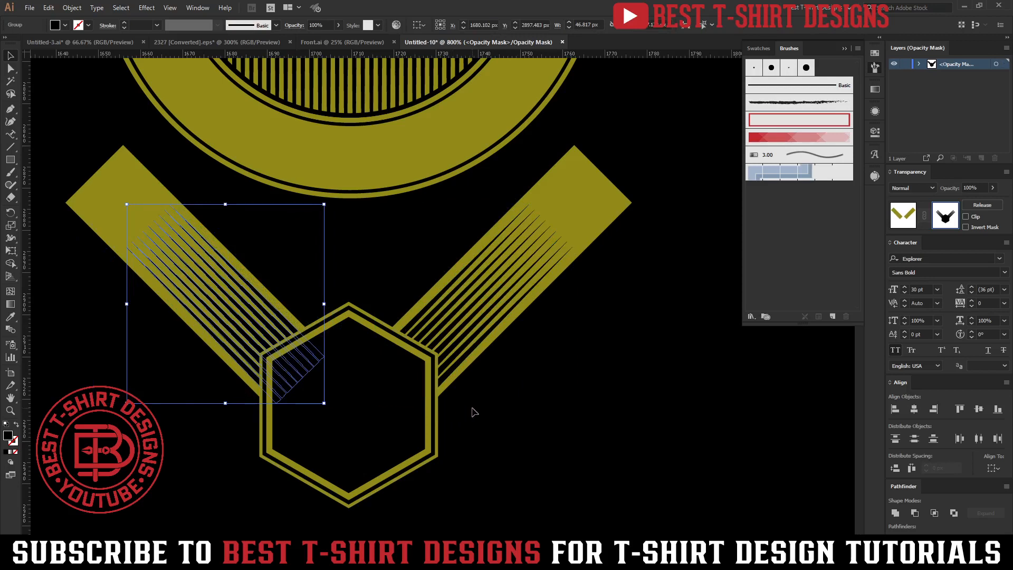
pyautogui.click(474, 412)
# Leave the opacity mask, return to editing the artwork and deselect the bars.
pyautogui.hotkey('ctrl', '-')
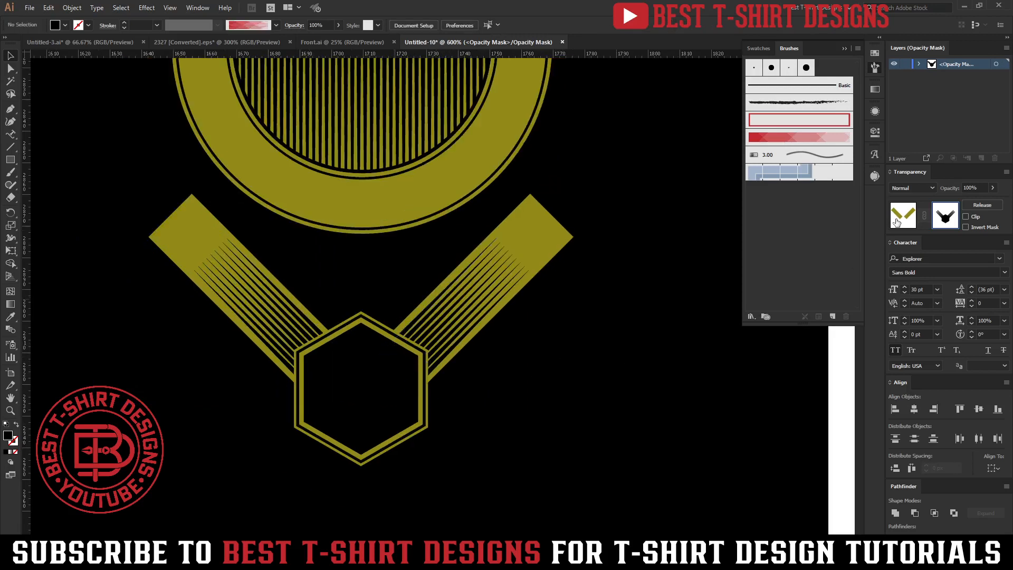
pyautogui.scroll(-3, 456, 396)
pyautogui.click(547, 366)
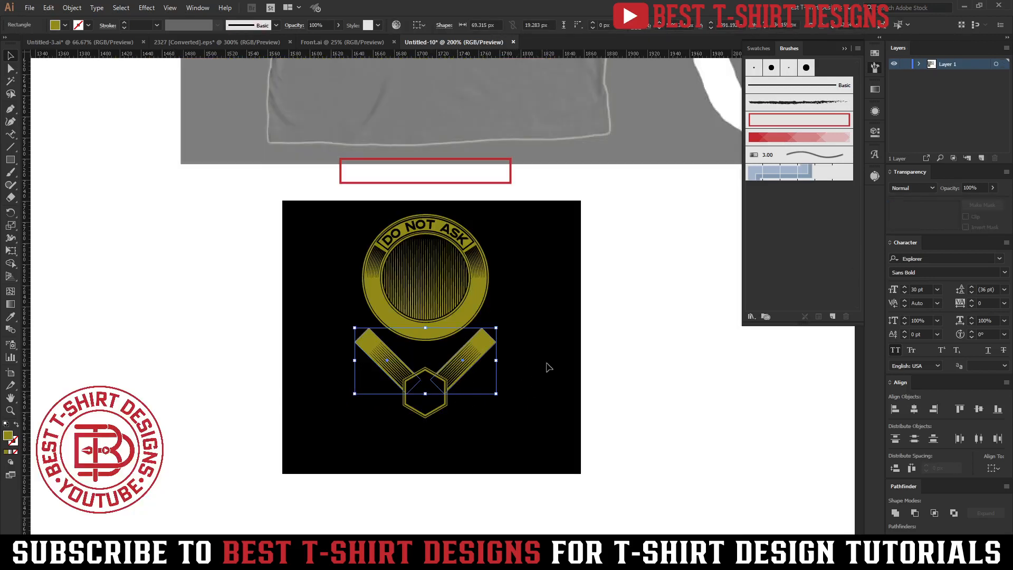
# Unlock all locked objects and set the reference T-shirt image's opacity to 100%.
pyautogui.keyDown('alt'); pyautogui.scroll(-2, 457, 415); pyautogui.keyUp('alt')
pyautogui.scroll(1, 448, 236)
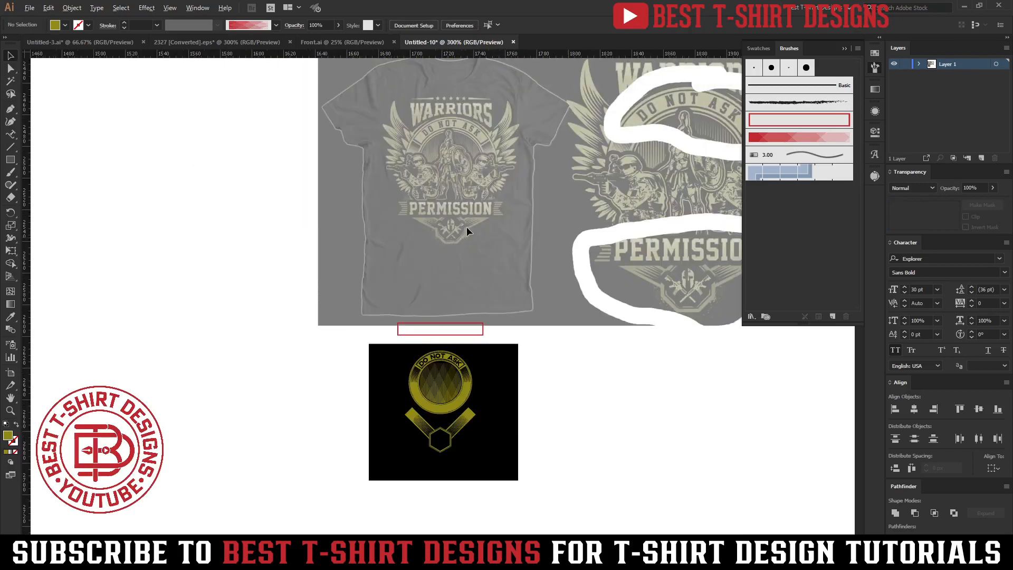
pyautogui.keyDown('alt'); pyautogui.scroll(4, 467, 226); pyautogui.keyUp('alt')
pyautogui.keyDown('alt'); pyautogui.scroll(-3, 351, 198); pyautogui.keyUp('alt')
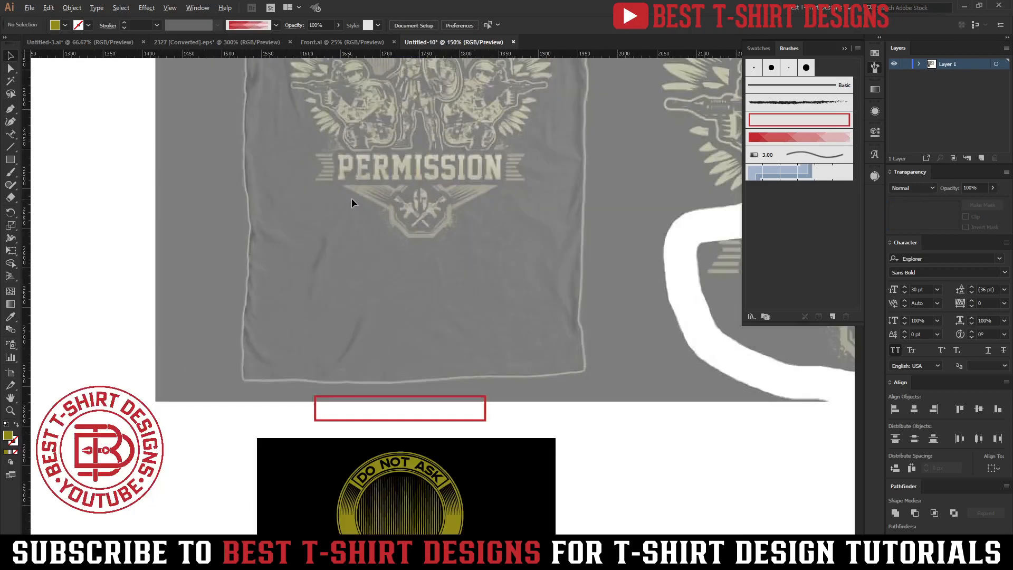
pyautogui.hotkey('ctrl', 'a')
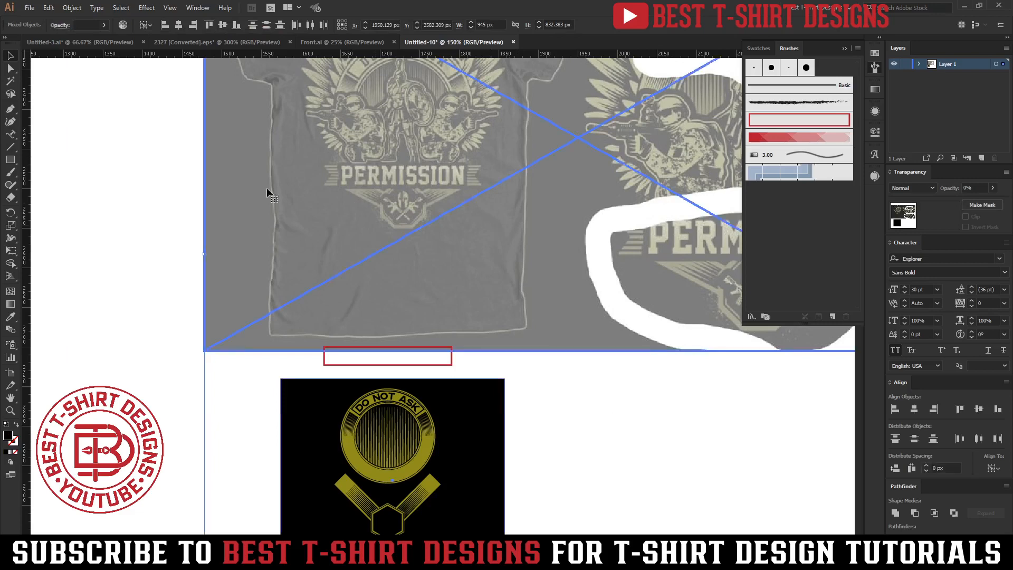
pyautogui.click(286, 173)
pyautogui.scroll(4, 404, 25)
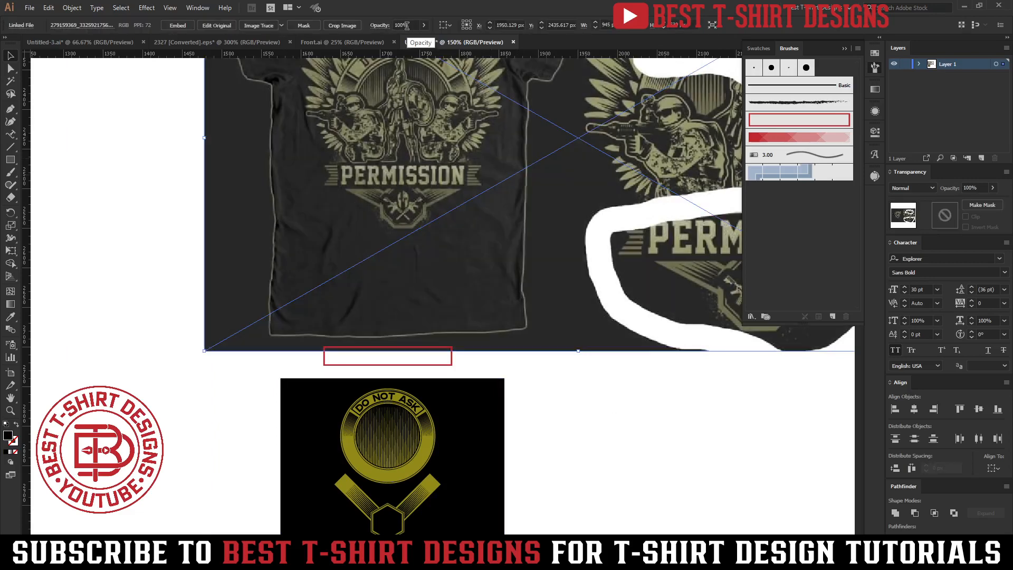
pyautogui.click(625, 447)
# Examine the reference shirt's PERMISSION lettering, its side stripes, the hexagonal emblem and the upper badge.
pyautogui.scroll(1, 626, 447)
pyautogui.scroll(2, 626, 448)
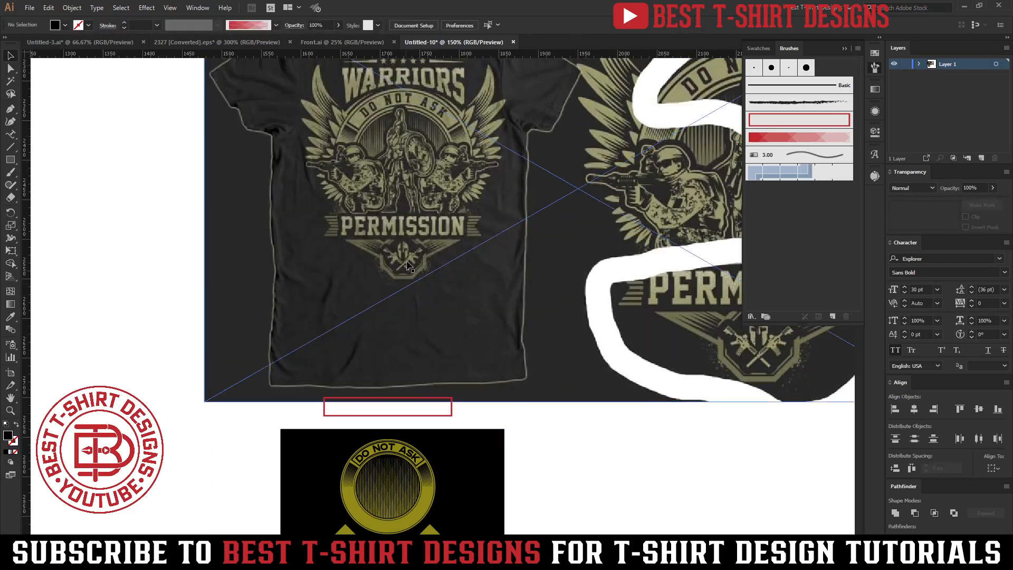
pyautogui.keyDown('alt'); pyautogui.scroll(2, 285, 261); pyautogui.keyUp('alt')
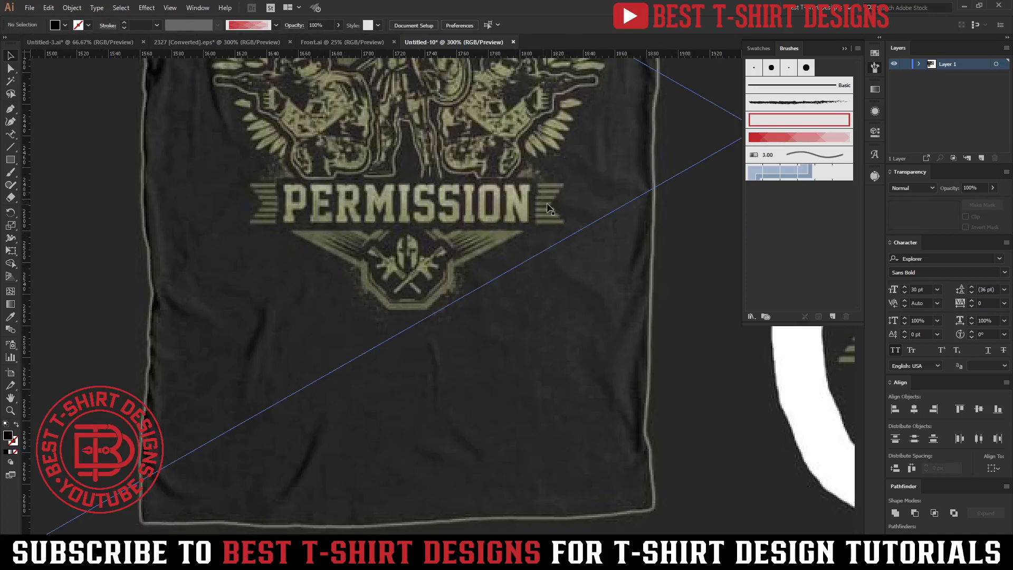
pyautogui.scroll(-1, 420, 228)
pyautogui.scroll(5, 436, 233)
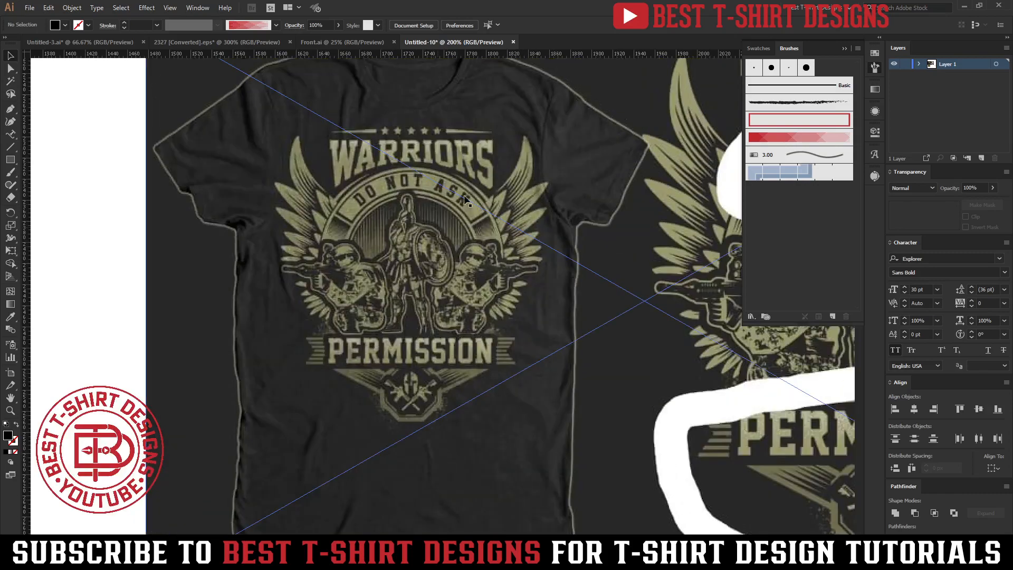
# Examine the reference shirt's DO NOT ASK arch, inner badge stripes and PERMISSION emblem.
pyautogui.scroll(-1, 415, 146)
pyautogui.scroll(-2, 500, 298)
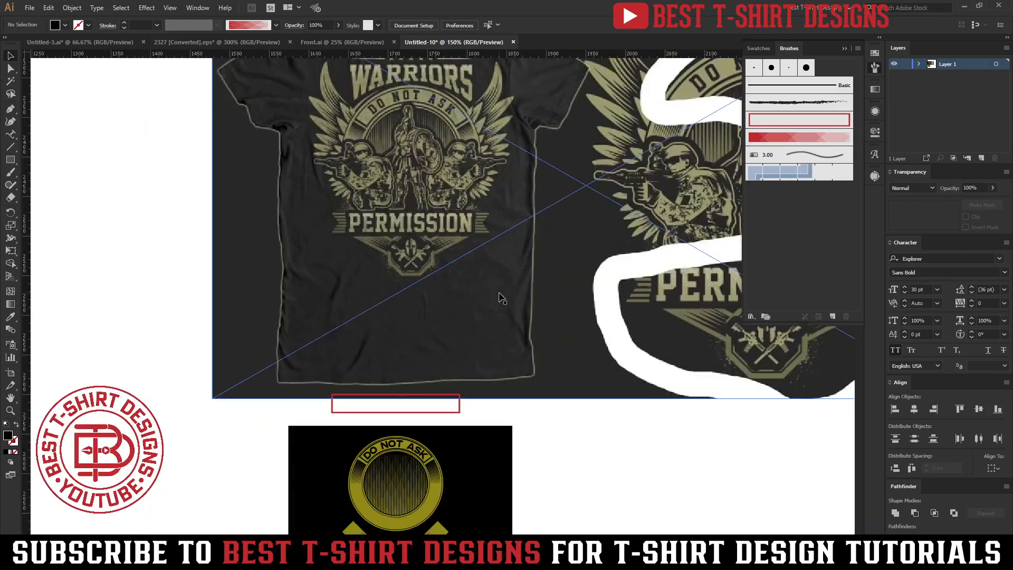
pyautogui.scroll(4, 376, 95)
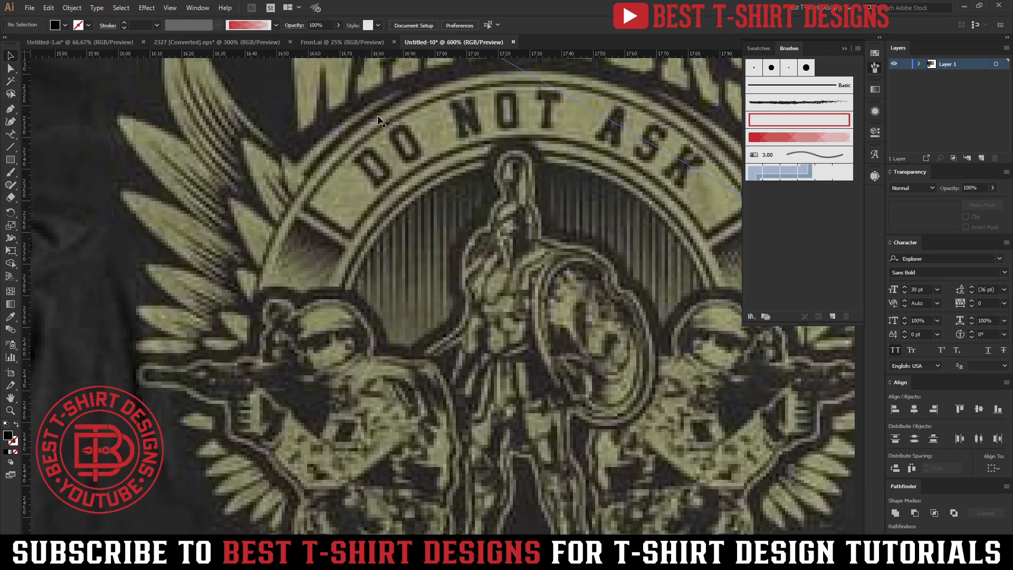
pyautogui.scroll(-3, 378, 116)
pyautogui.scroll(-5, 377, 116)
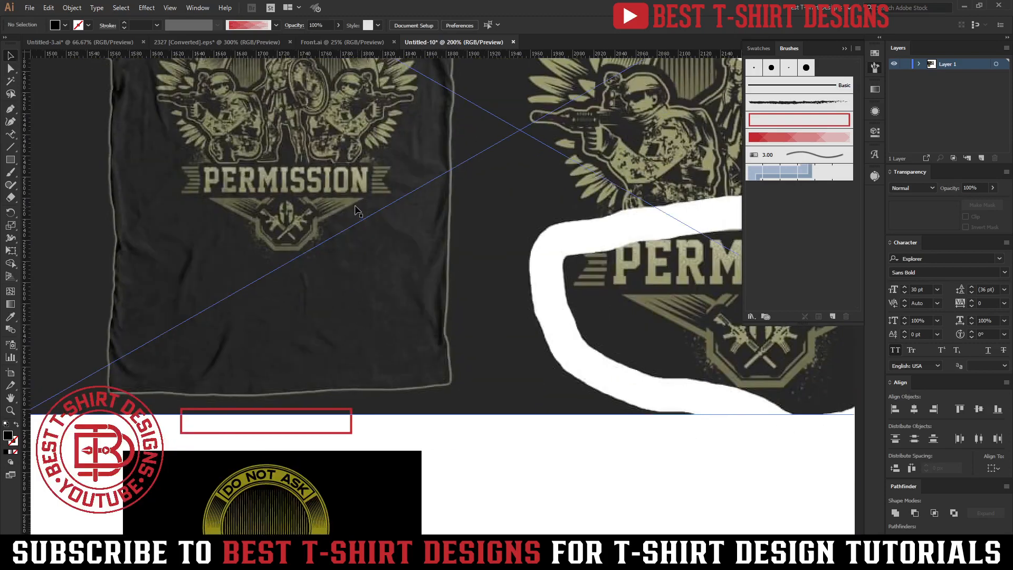
pyautogui.scroll(-2, 357, 207)
pyautogui.scroll(-1, 371, 210)
pyautogui.moveTo(538, 303); pyautogui.dragTo(464, 284)
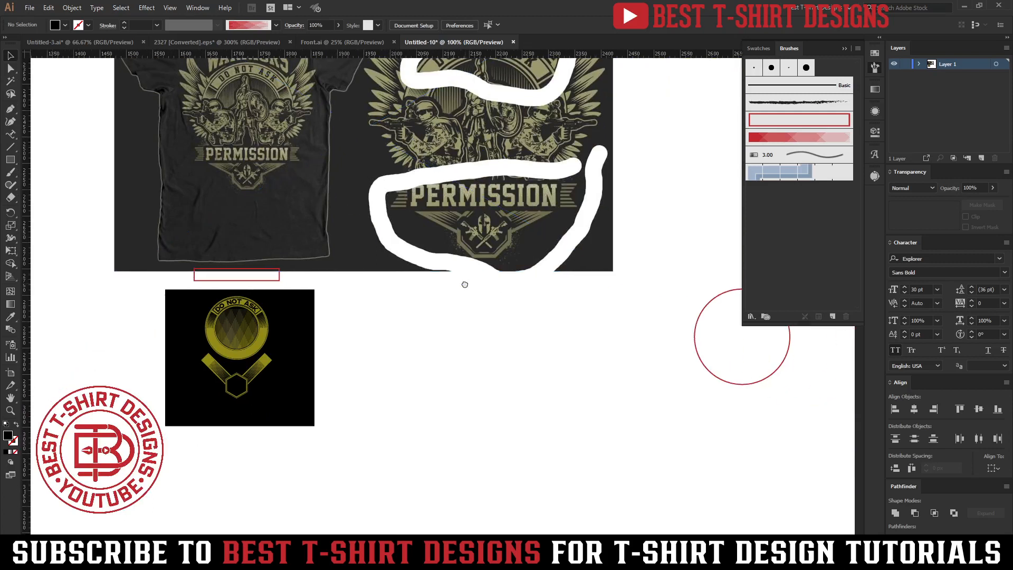
# Widen the black background rectangle to the right and move the loose concentric rings onto the added area.
pyautogui.click(318, 364)
pyautogui.moveTo(316, 359); pyautogui.dragTo(438, 358)
pyautogui.moveTo(623, 236); pyautogui.dragTo(334, 380)
pyautogui.click(447, 364)
pyautogui.scroll(3, 383, 346)
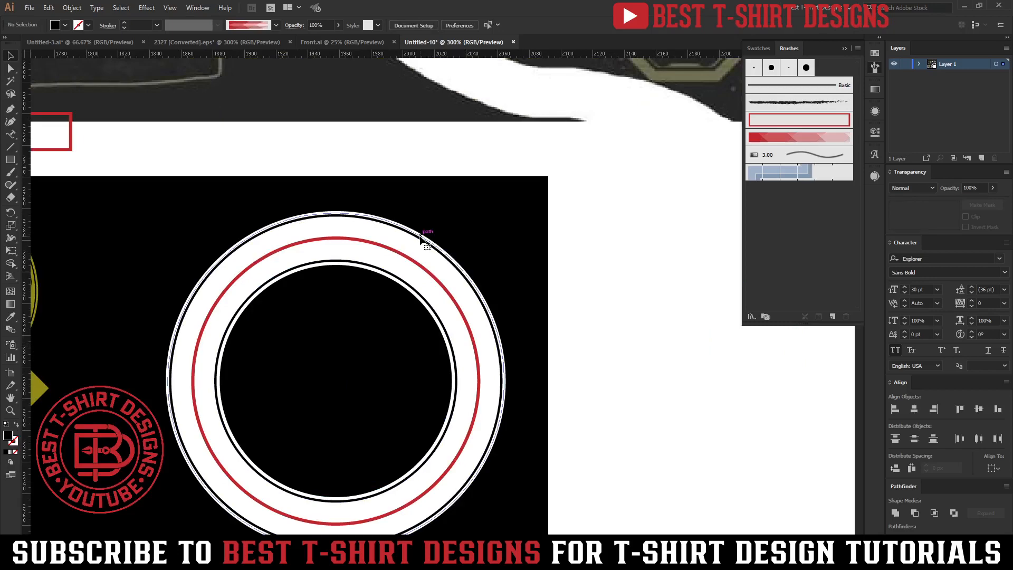
# Open a gap at the top of the outermost white ring by adding an anchor point on each side and deleting the top anchor.
pyautogui.click(421, 240)
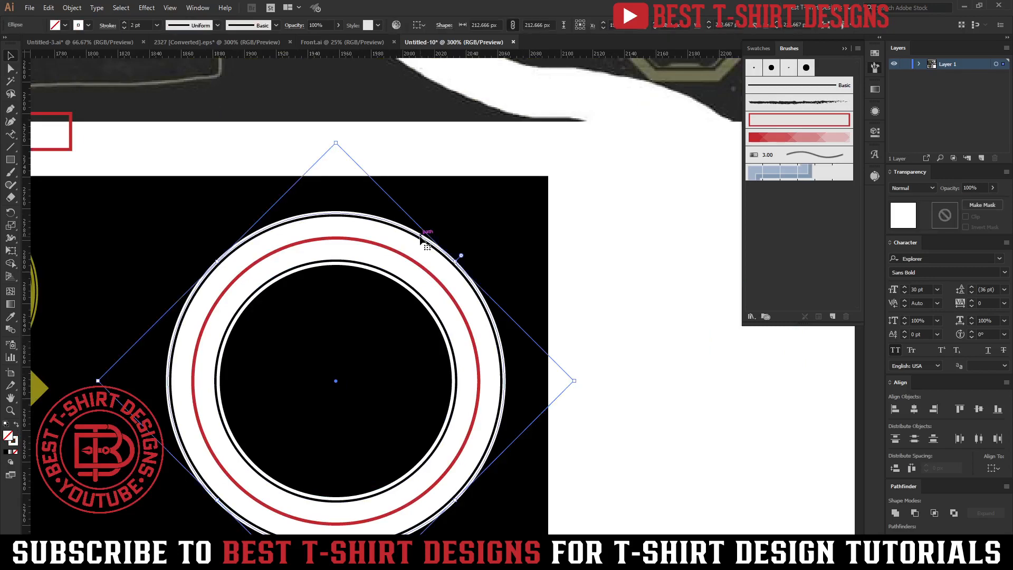
pyautogui.scroll(2, 322, 218)
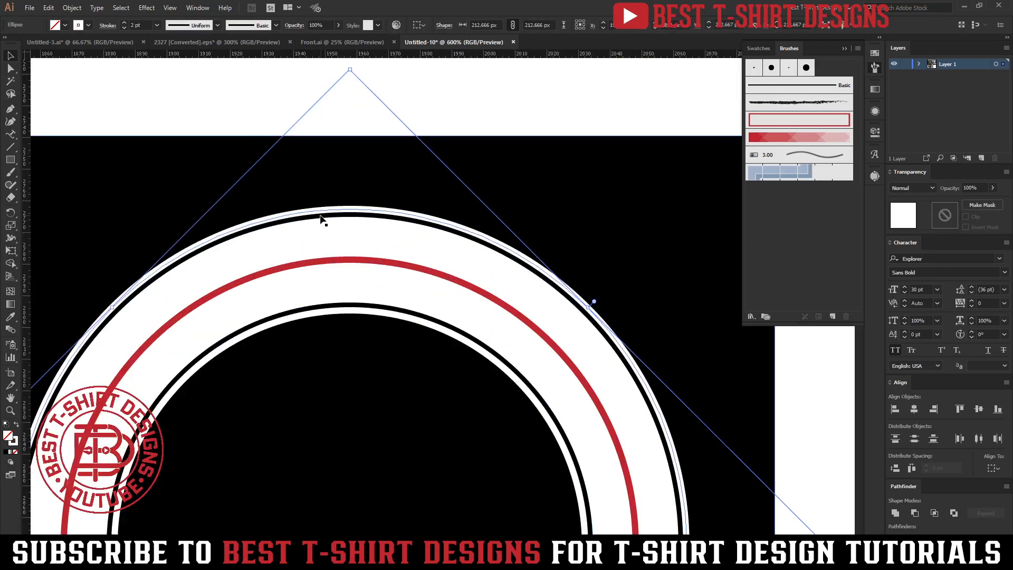
pyautogui.press('p')
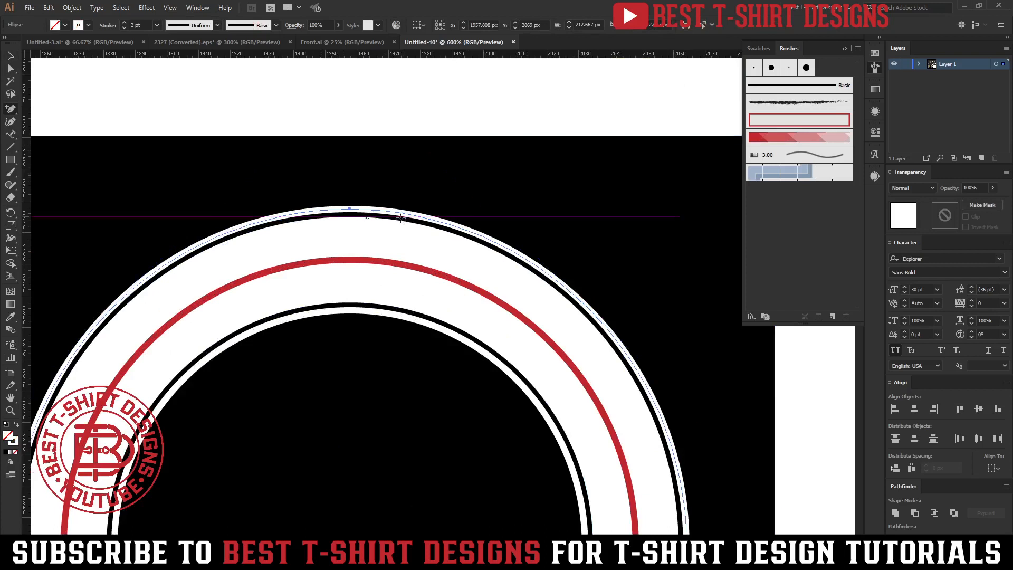
pyautogui.click(457, 226)
pyautogui.click(457, 226)
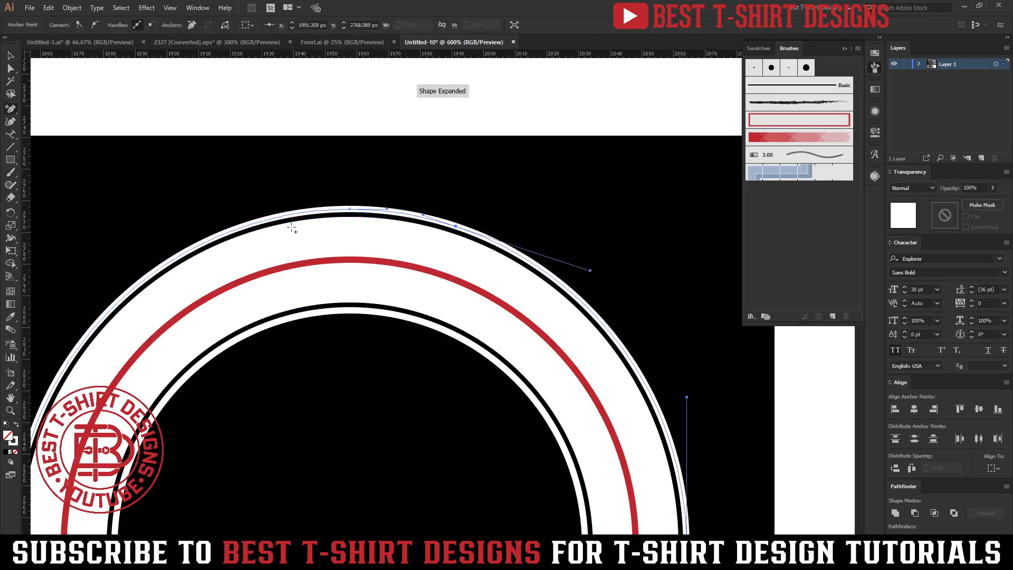
pyautogui.click(243, 227)
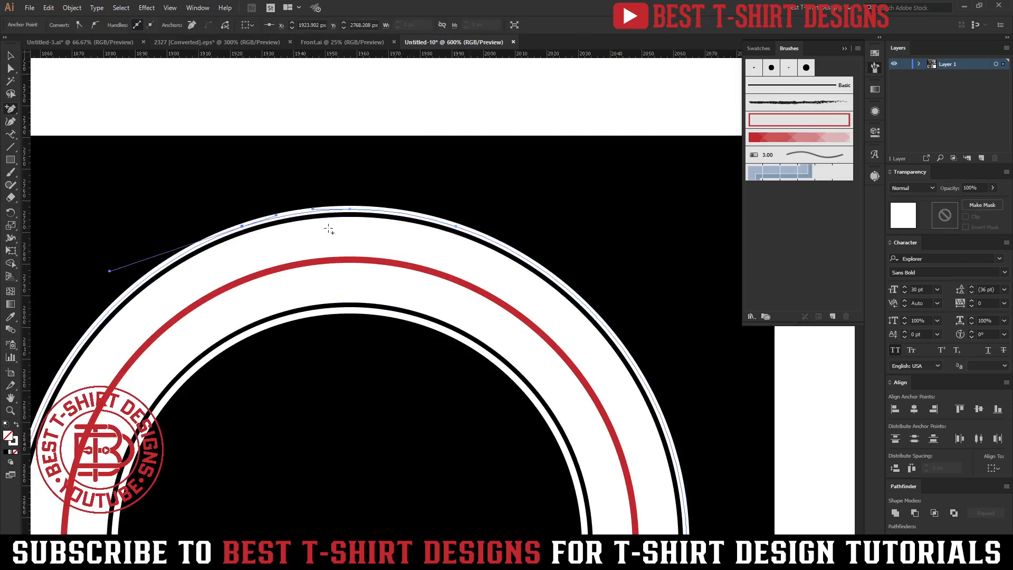
pyautogui.press('a')
pyautogui.click(350, 209)
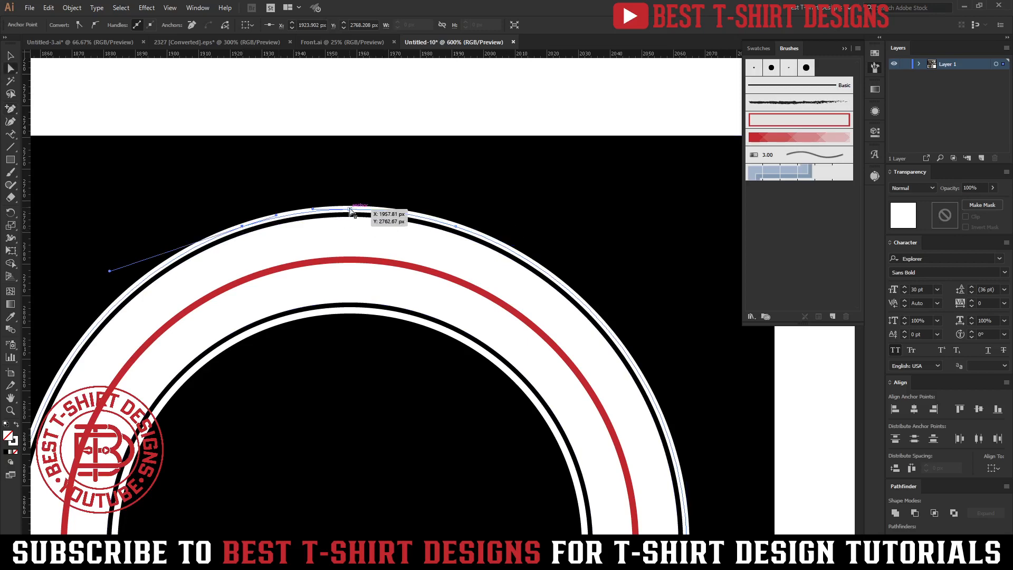
pyautogui.press('Delete')
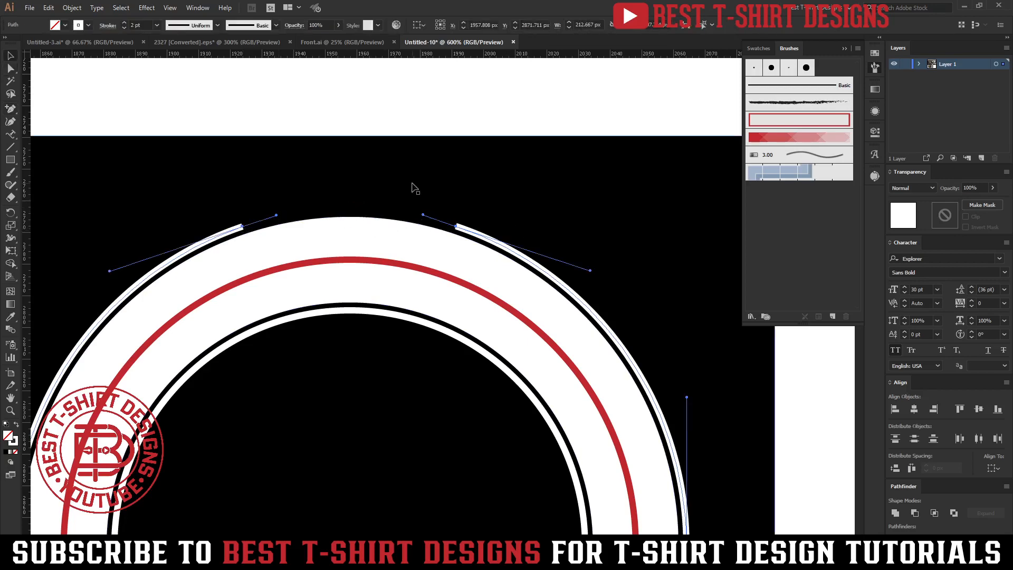
pyautogui.press('v')
pyautogui.scroll(-2, 415, 185)
pyautogui.click(544, 249)
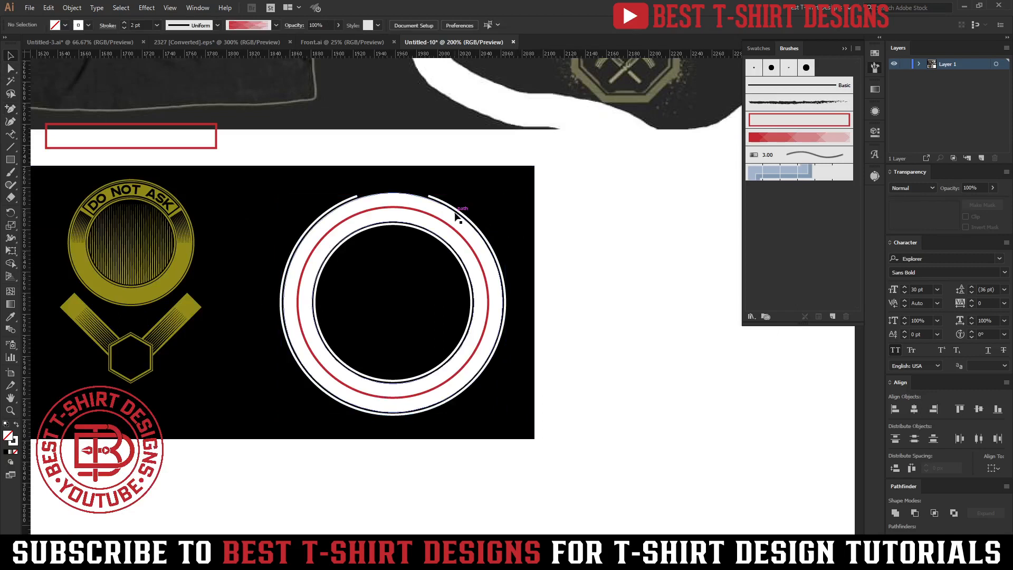
# Give the open outer ring a stroke profile tapered at both ends and set its stroke weight to 8 pt.
pyautogui.click(458, 211)
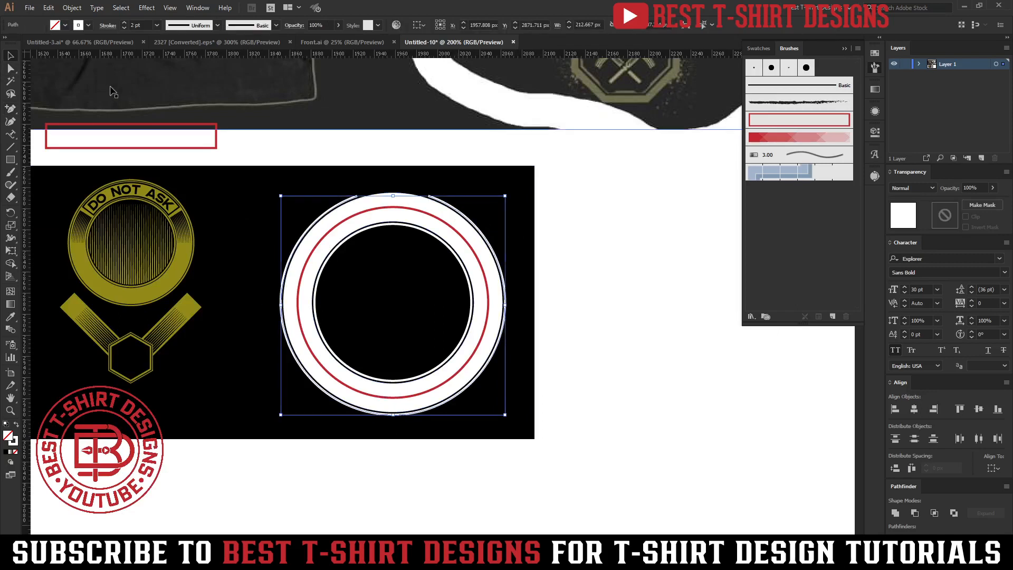
pyautogui.click(108, 25)
pyautogui.click(62, 183)
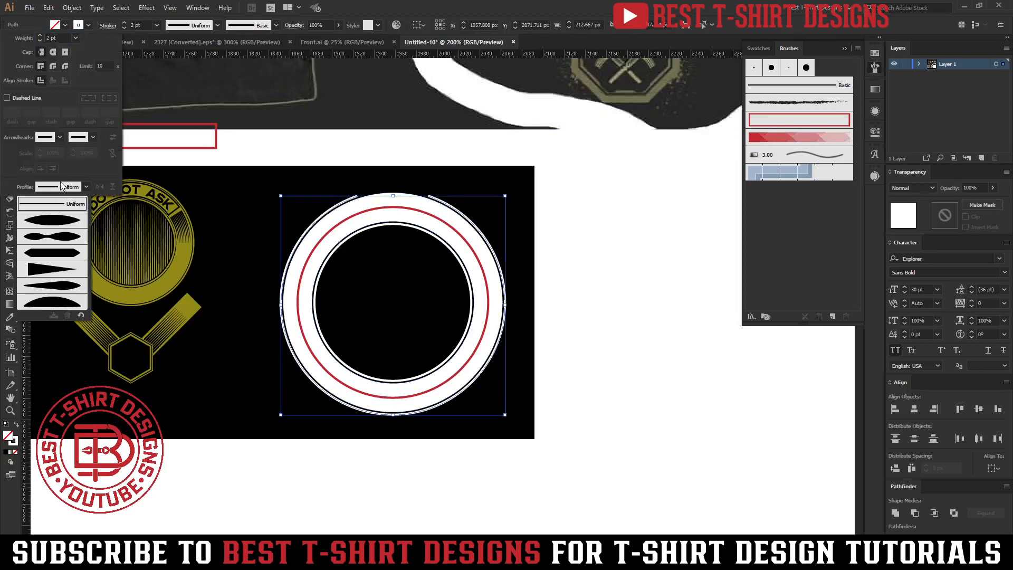
pyautogui.click(53, 222)
pyautogui.click(551, 273)
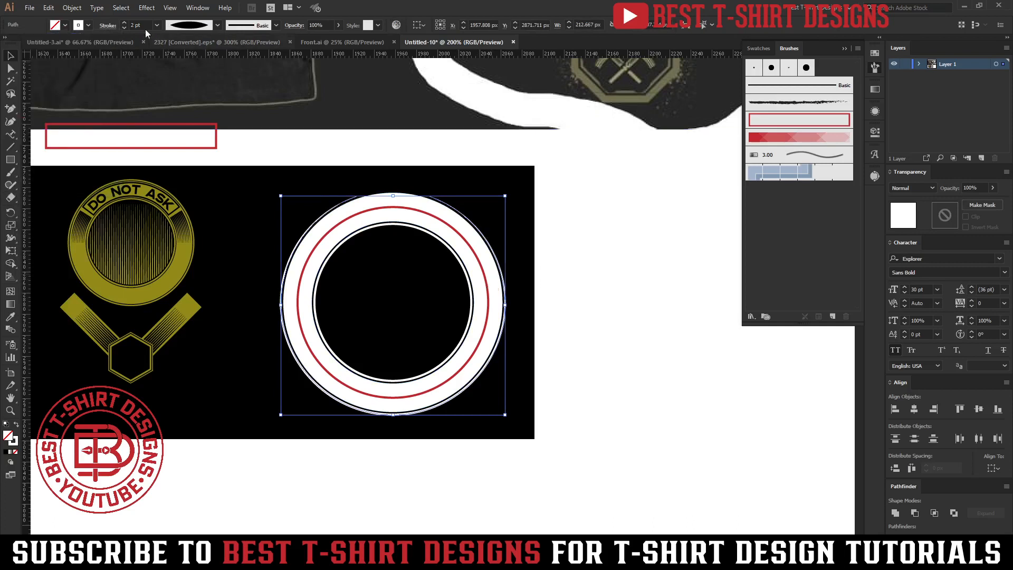
pyautogui.scroll(2, 141, 25)
pyautogui.press('Up')
pyautogui.press('Up')
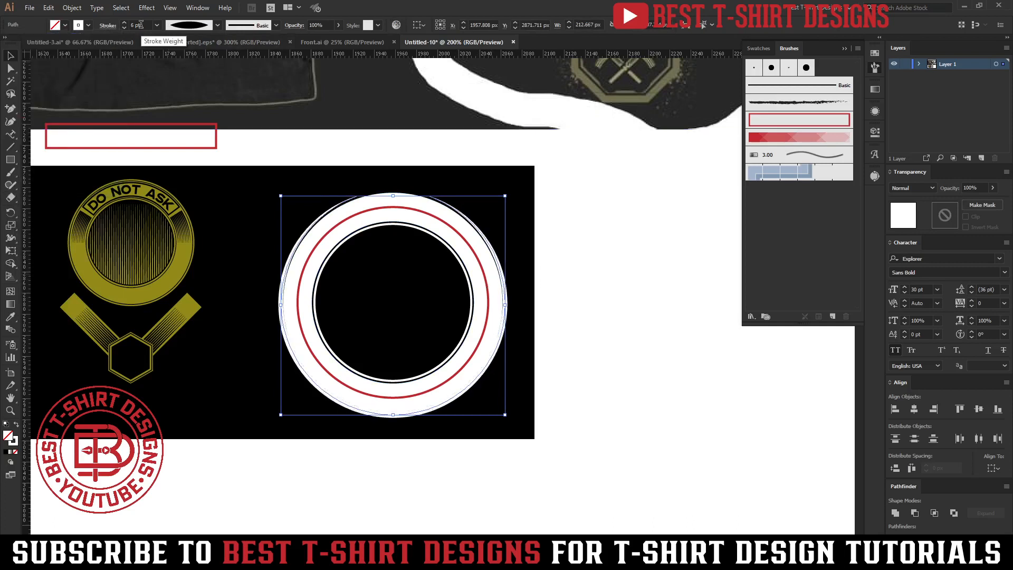
pyautogui.click(592, 235)
# Examine the upper badge, WARRIORS lettering and wing on the reference T-shirt.
pyautogui.scroll(2, 592, 230)
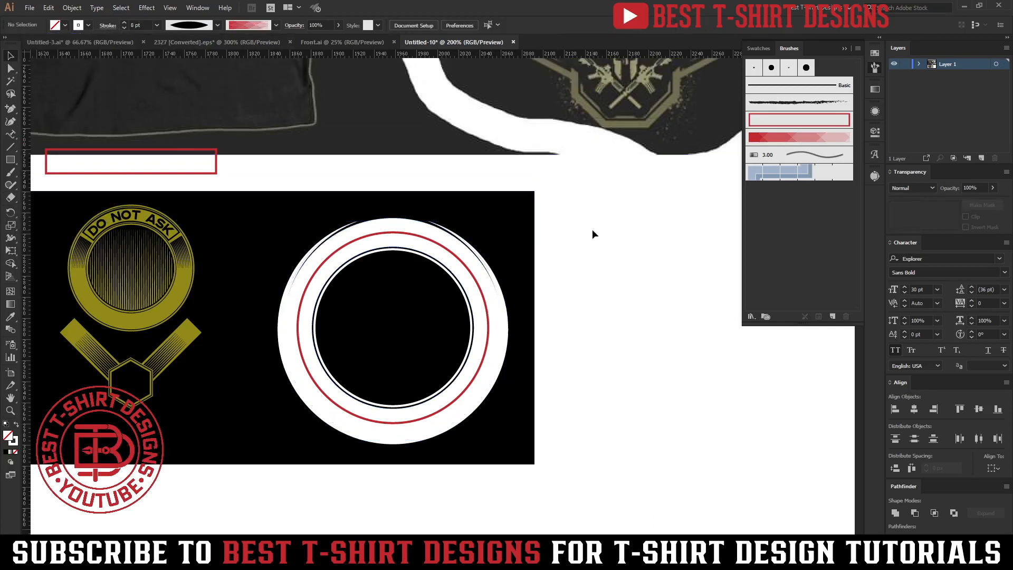
pyautogui.scroll(-1, 399, 286)
pyautogui.scroll(6, 634, 170)
pyautogui.scroll(2, 634, 170)
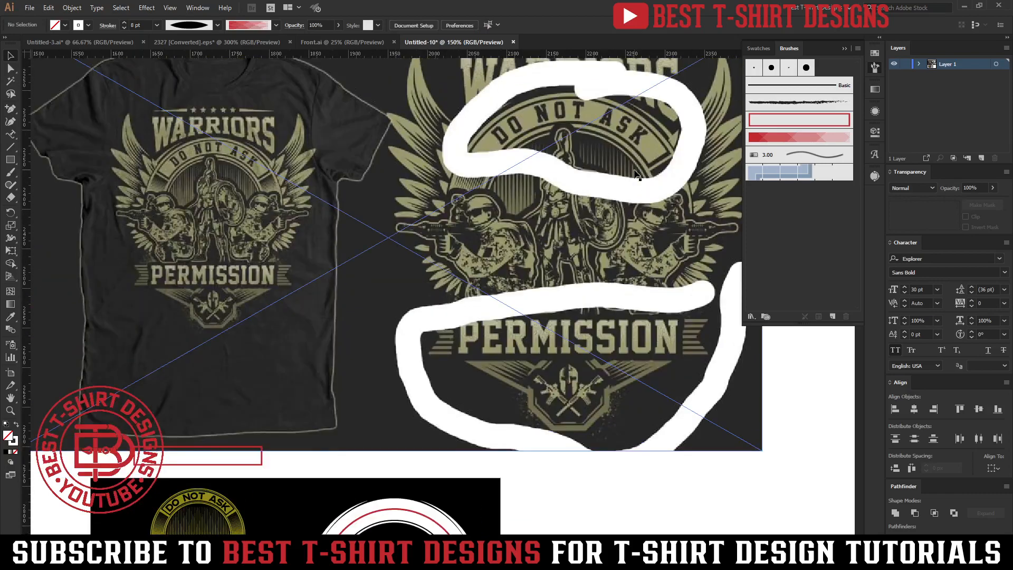
pyautogui.scroll(4, 341, 232)
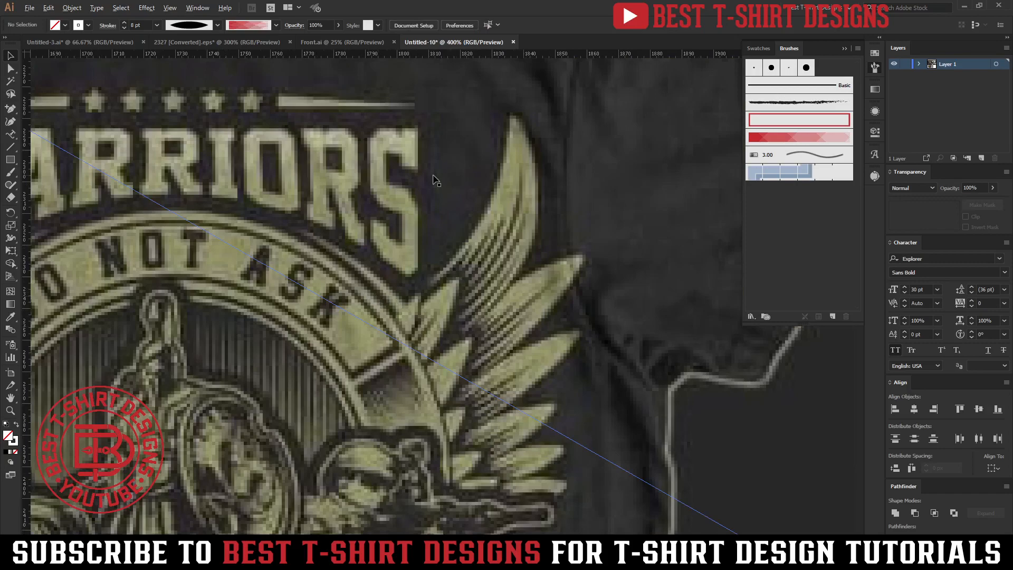
pyautogui.scroll(-3, 435, 180)
pyautogui.scroll(-5, 436, 180)
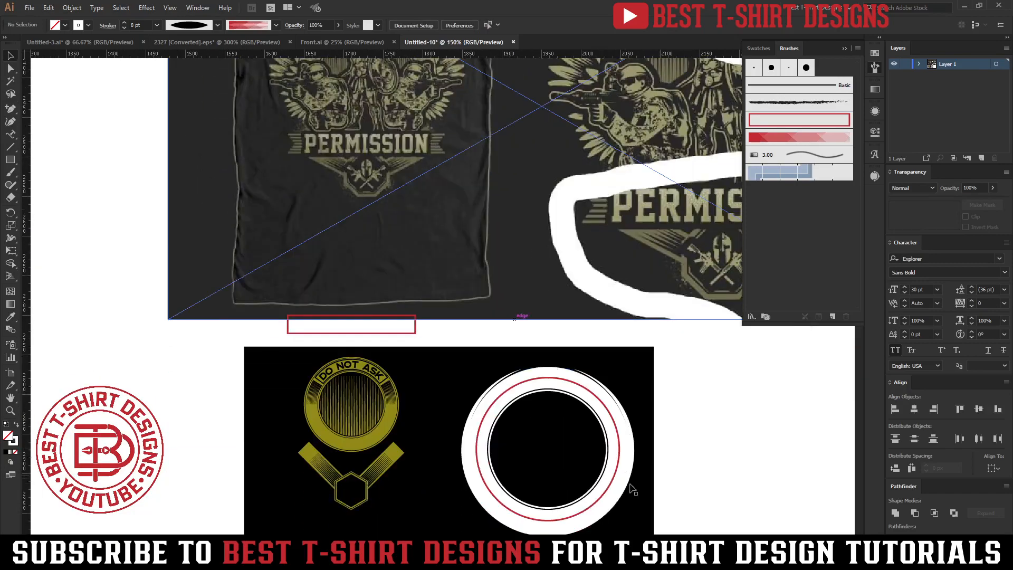
# Enlarge the tapered outer ring slightly so its outline stands clear of the white ring inside it.
pyautogui.scroll(2, 626, 436)
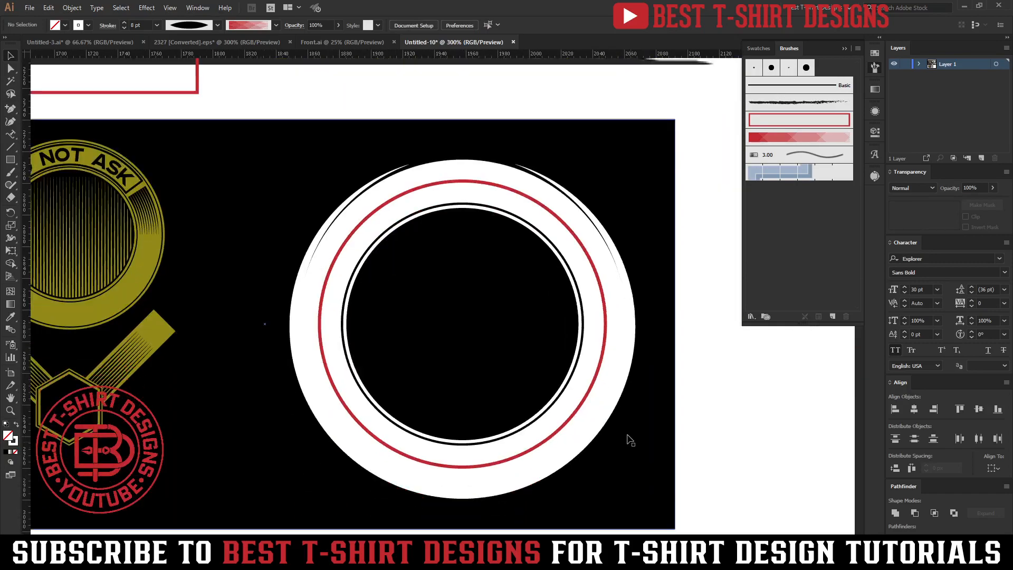
pyautogui.click(460, 497)
pyautogui.moveTo(463, 495); pyautogui.dragTo(463, 497)
pyautogui.click(708, 397)
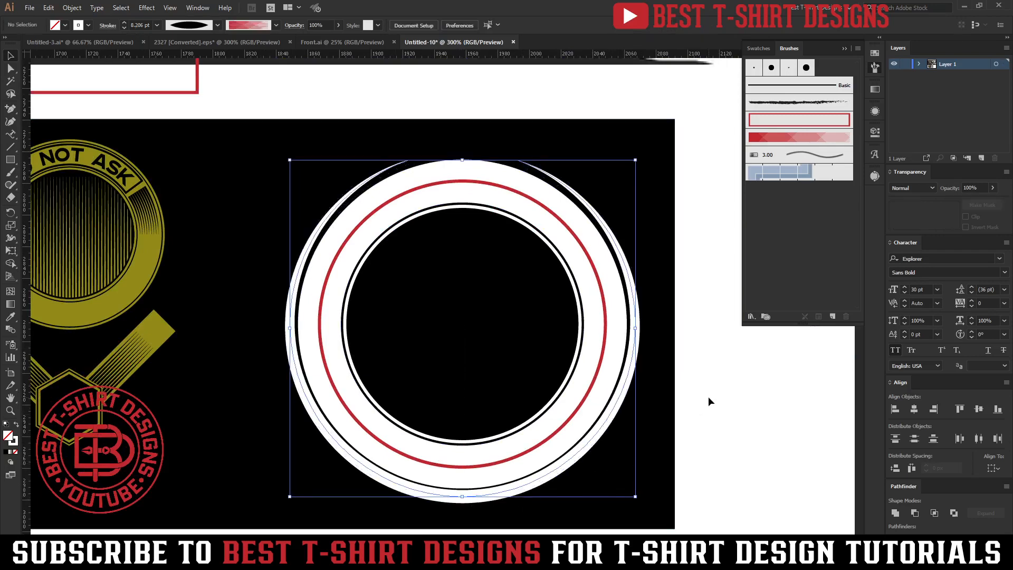
# Isolate the masked bars beside the hexagon, rotate the right bar to a shallower angle and delete the left bar.
pyautogui.scroll(-1, 708, 397)
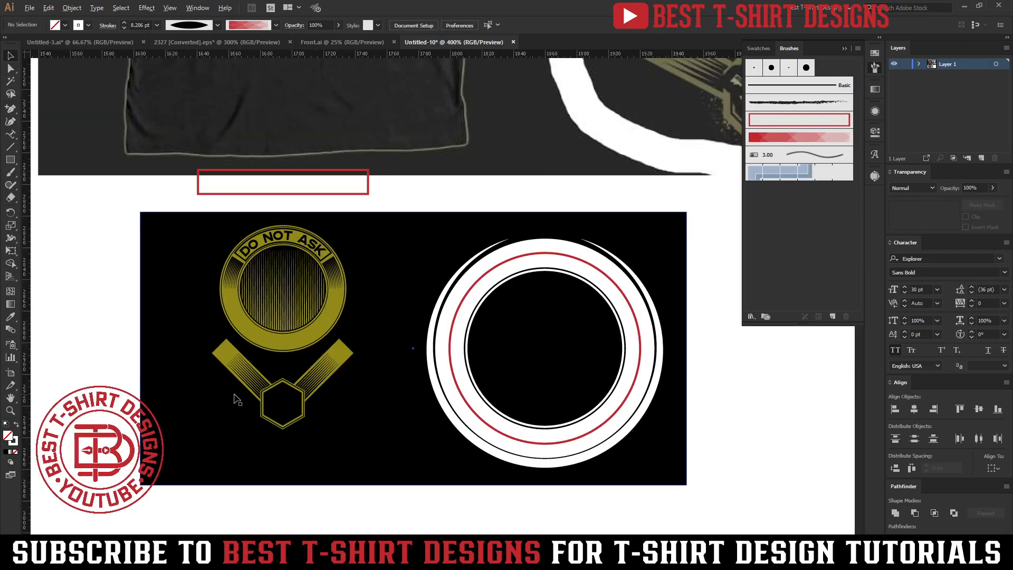
pyautogui.scroll(2, 234, 393)
pyautogui.click(397, 354)
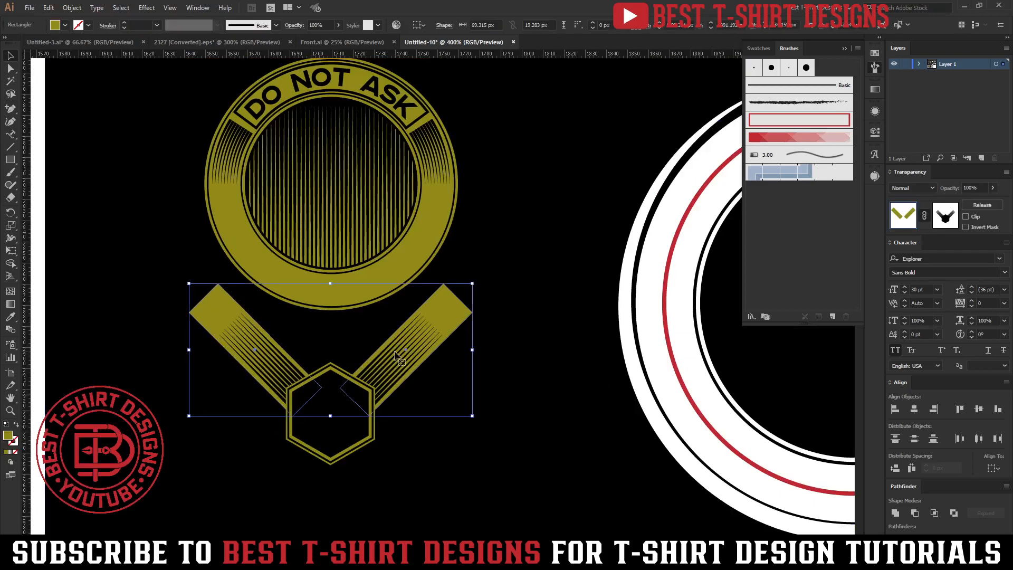
pyautogui.doubleClick(394, 351)
pyautogui.click(394, 350)
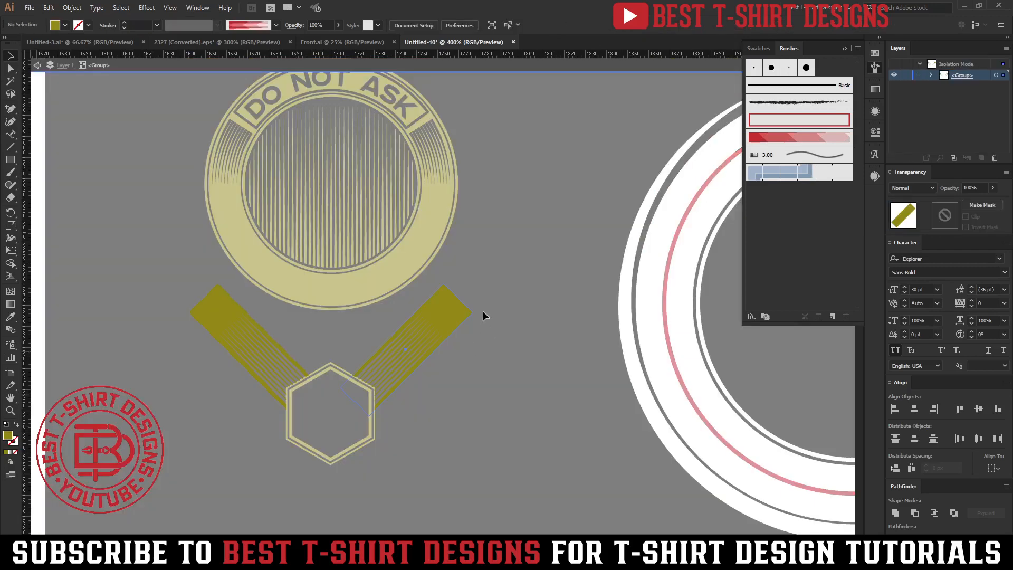
pyautogui.moveTo(468, 298); pyautogui.dragTo(452, 360)
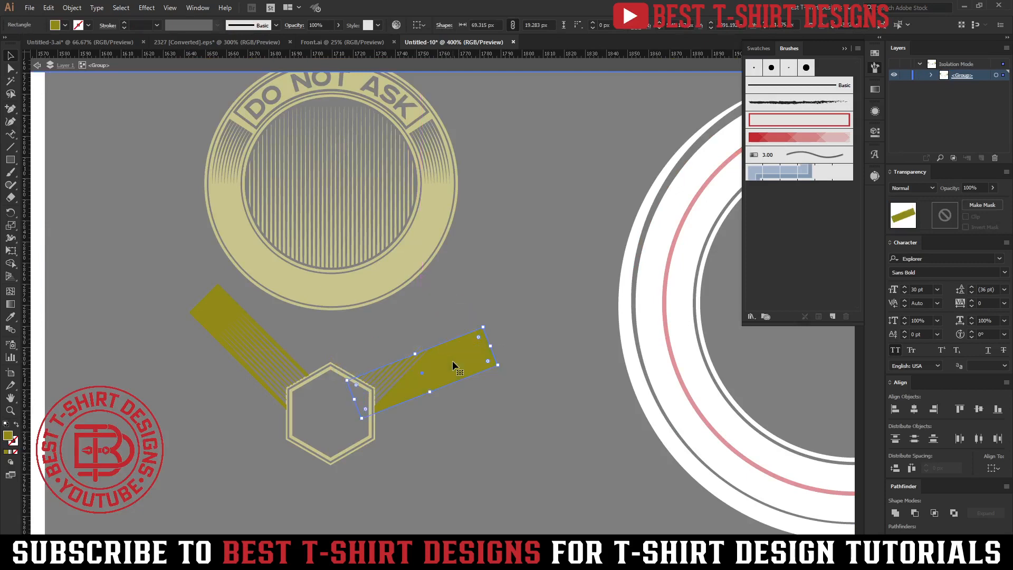
pyautogui.click(254, 348)
pyautogui.press('Delete')
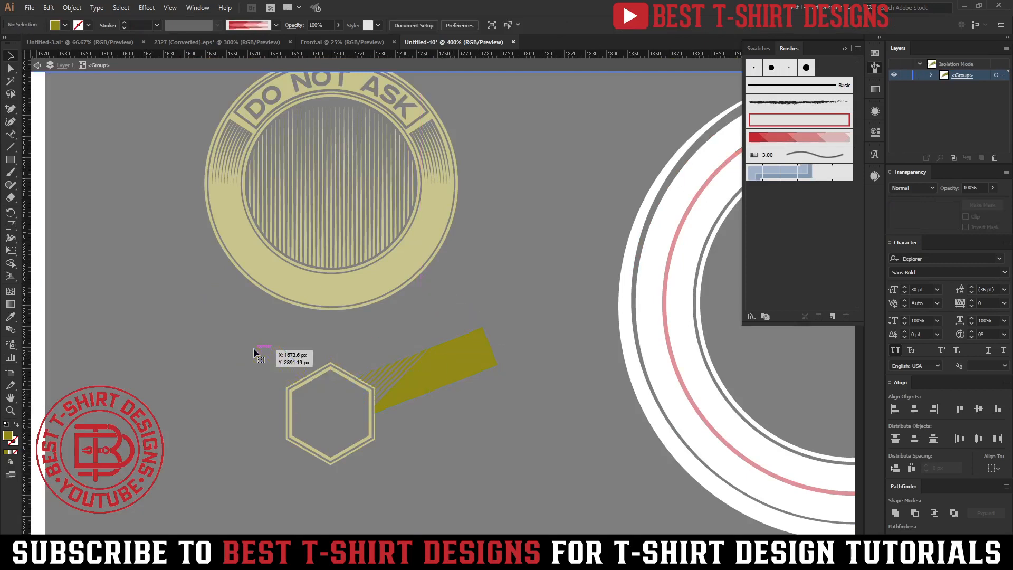
# Copy the rotated bar to the hexagon's left side and reflect the copy across the vertical axis.
pyautogui.moveTo(427, 381); pyautogui.dragTo(243, 397)
pyautogui.press('o')
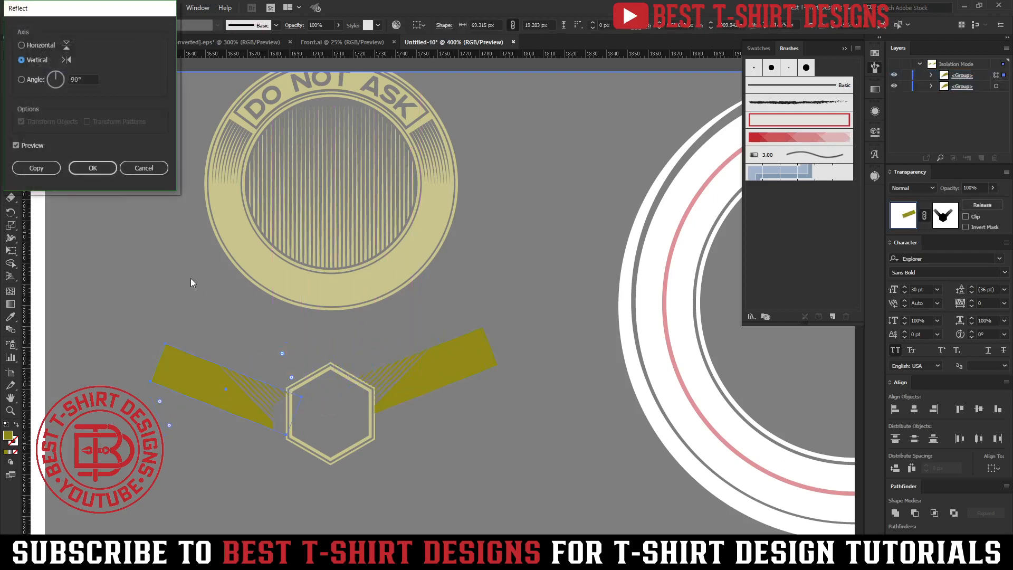
pyautogui.click(90, 166)
# Align the reflected bar vertically with the right bar, shift it 10 px right towards the hexagon and leave isolation mode.
pyautogui.keyDown('shift'); pyautogui.click(419, 379); pyautogui.keyUp('shift')
pyautogui.click(420, 379)
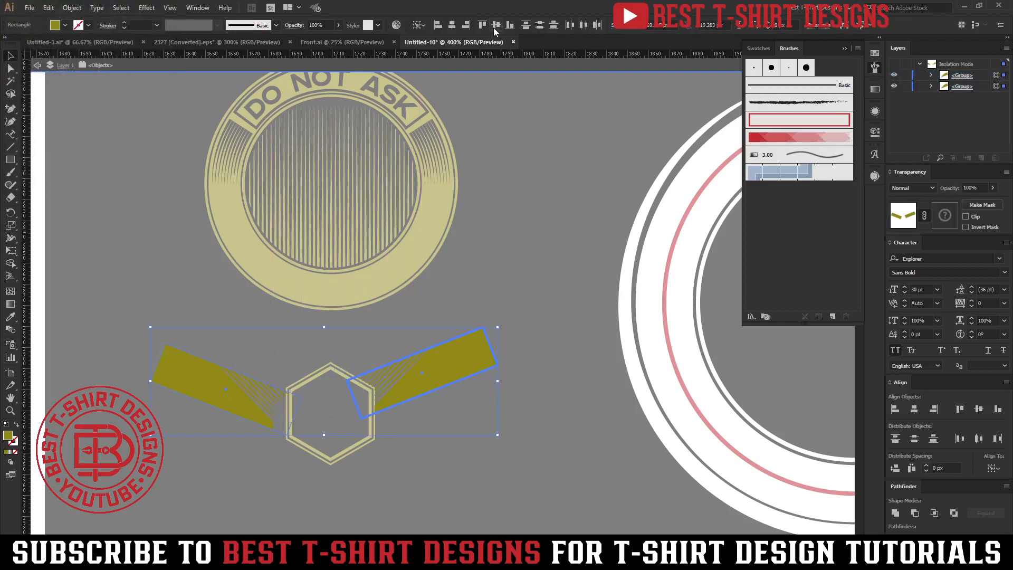
pyautogui.click(262, 383)
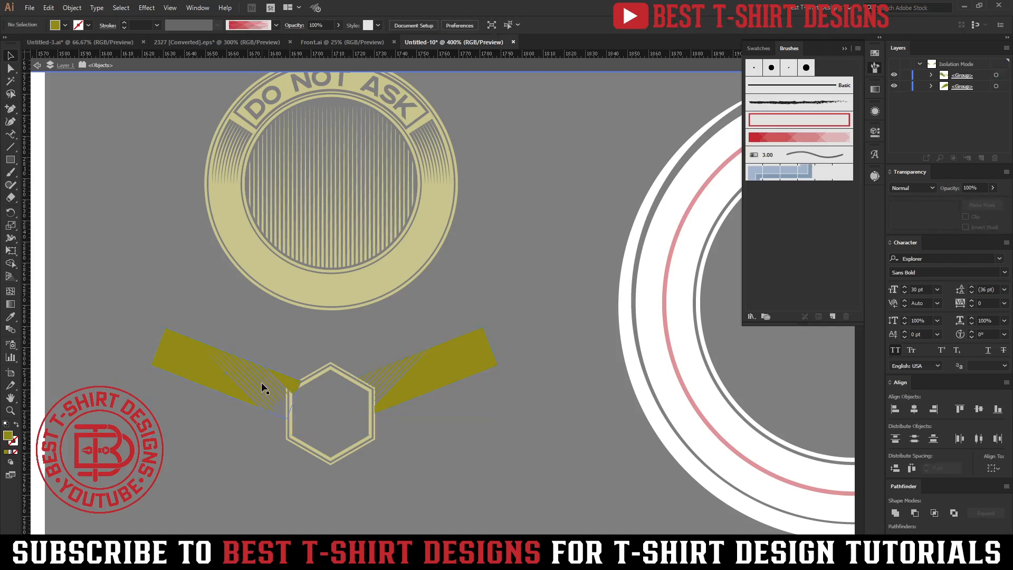
pyautogui.hotkey('shift', 'Right')
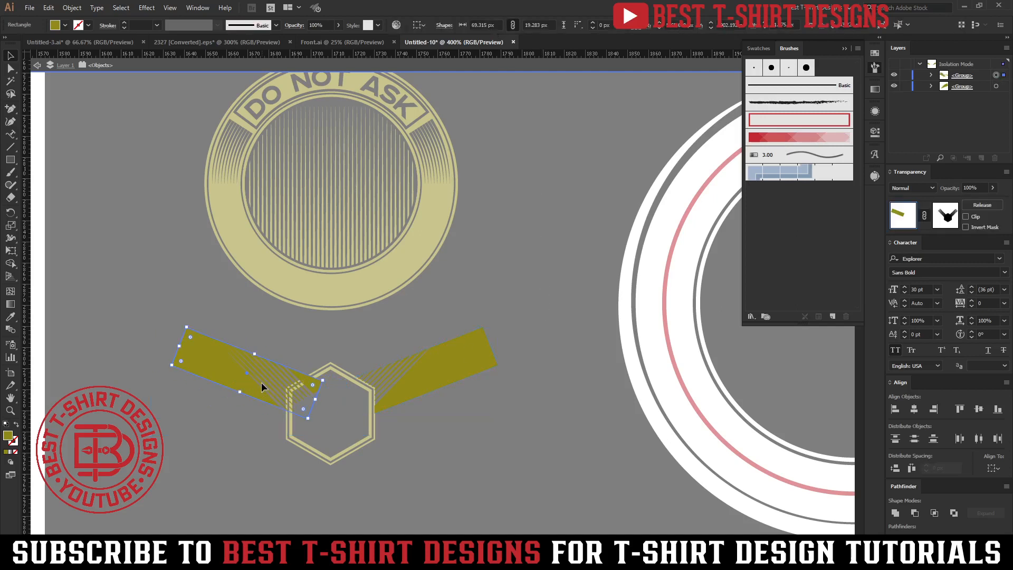
pyautogui.doubleClick(508, 441)
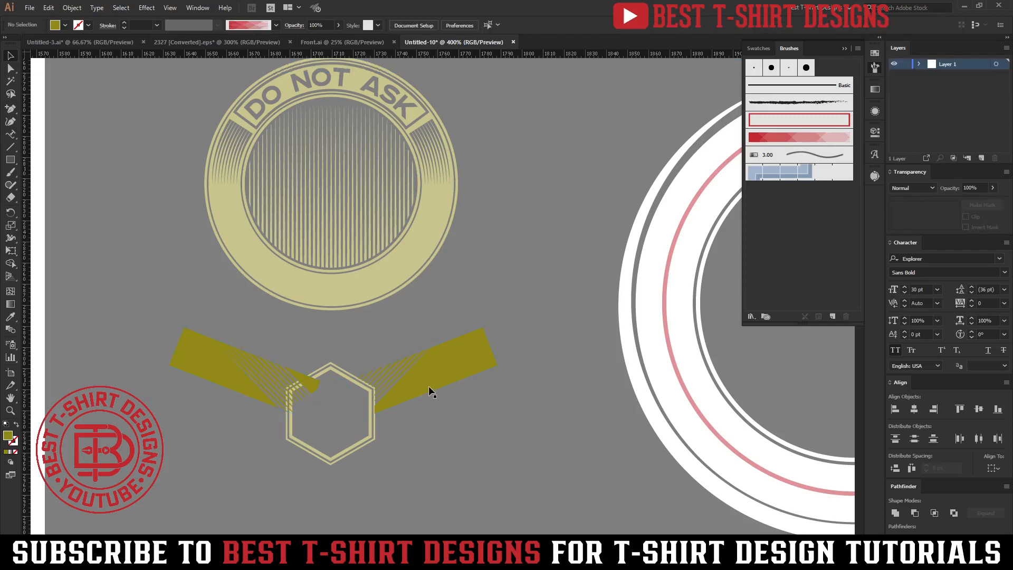
# Select the two angled bars together with the hexagon and centre them horizontally on each other.
pyautogui.click(422, 381)
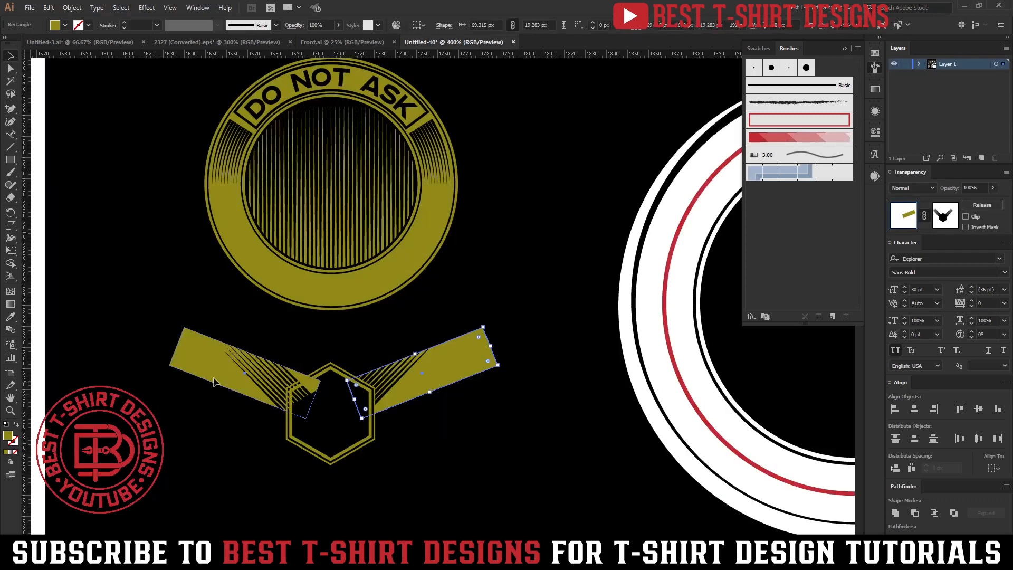
pyautogui.keyDown('shift'); pyautogui.click(273, 388); pyautogui.keyUp('shift')
pyautogui.click(414, 384)
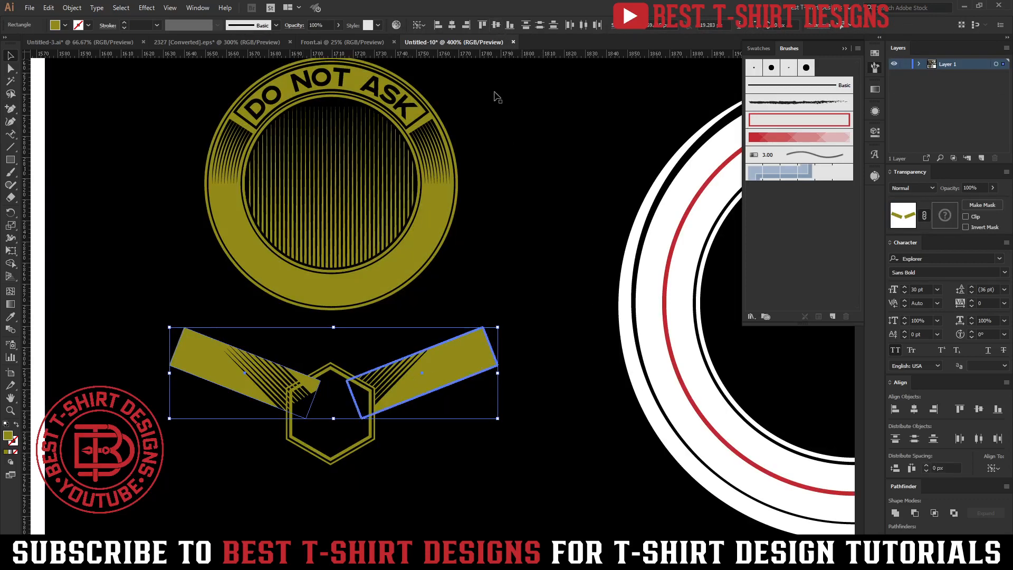
pyautogui.click(448, 381)
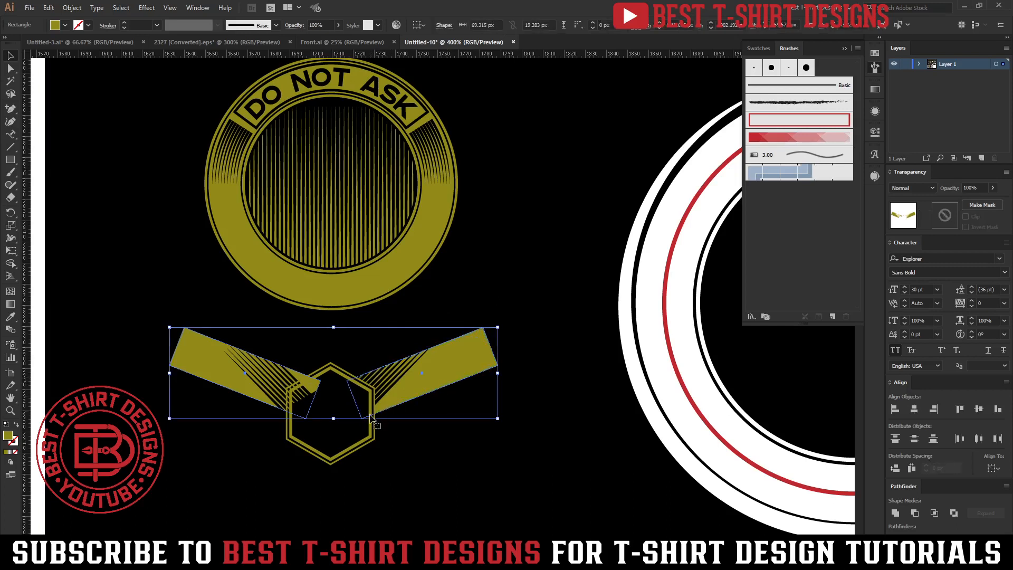
pyautogui.keyDown('shift'); pyautogui.click(372, 432); pyautogui.keyUp('shift')
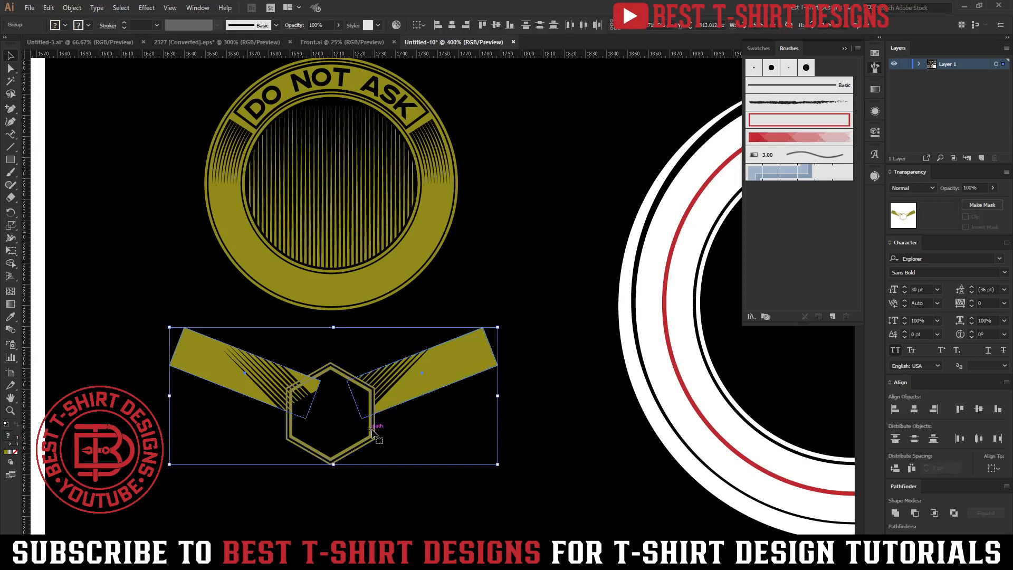
pyautogui.click(451, 25)
pyautogui.click(385, 433)
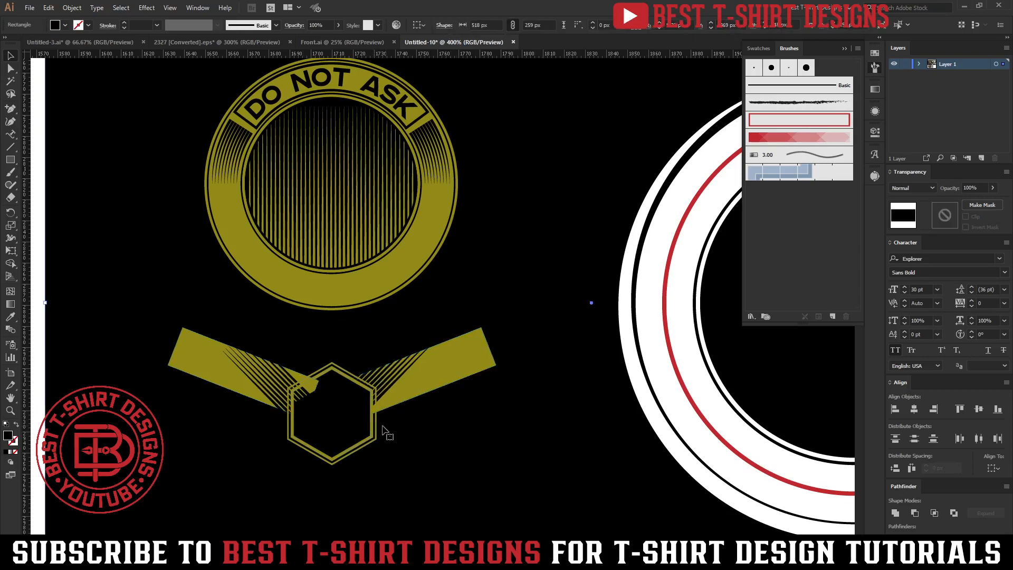
# Isolate the bar group and clear the opacity mask contents of both the right and the left bar.
pyautogui.doubleClick(375, 430)
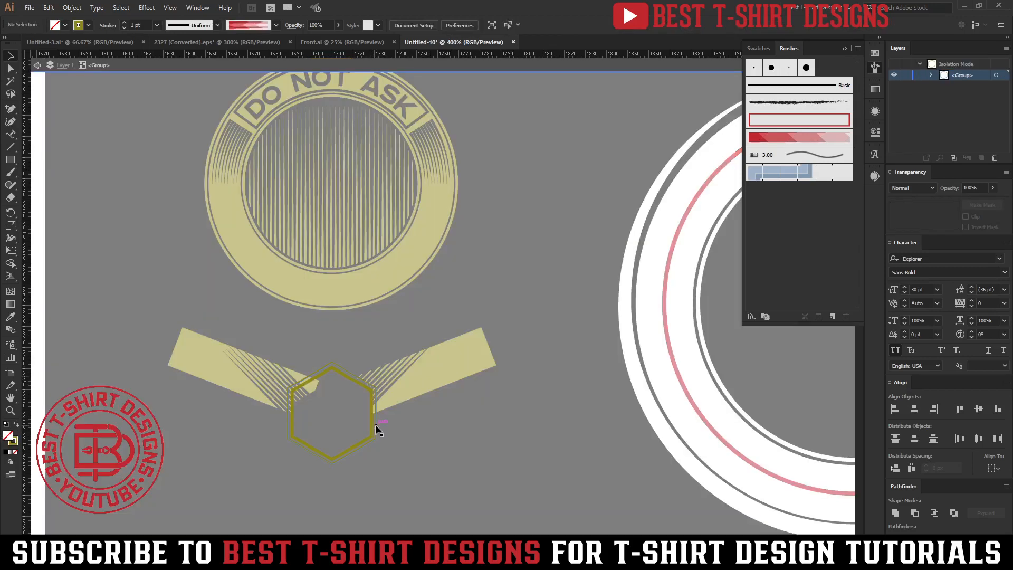
pyautogui.doubleClick(407, 378)
pyautogui.click(411, 377)
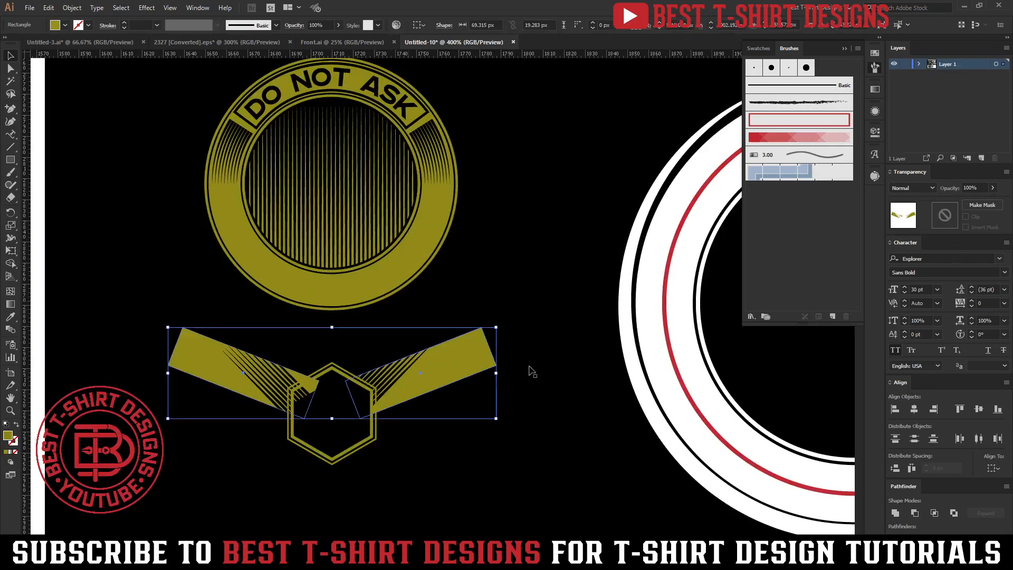
pyautogui.doubleClick(412, 387)
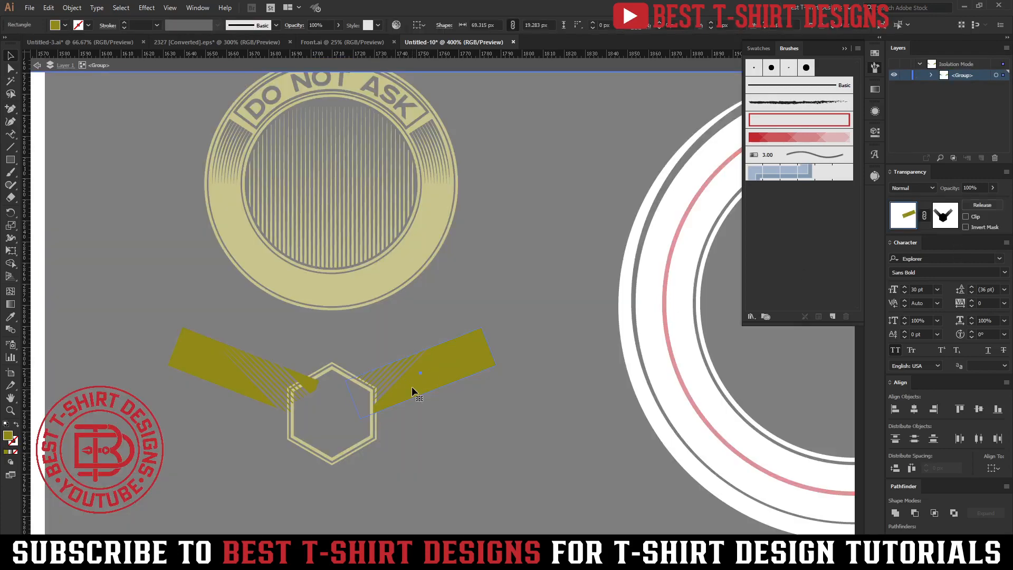
pyautogui.click(943, 217)
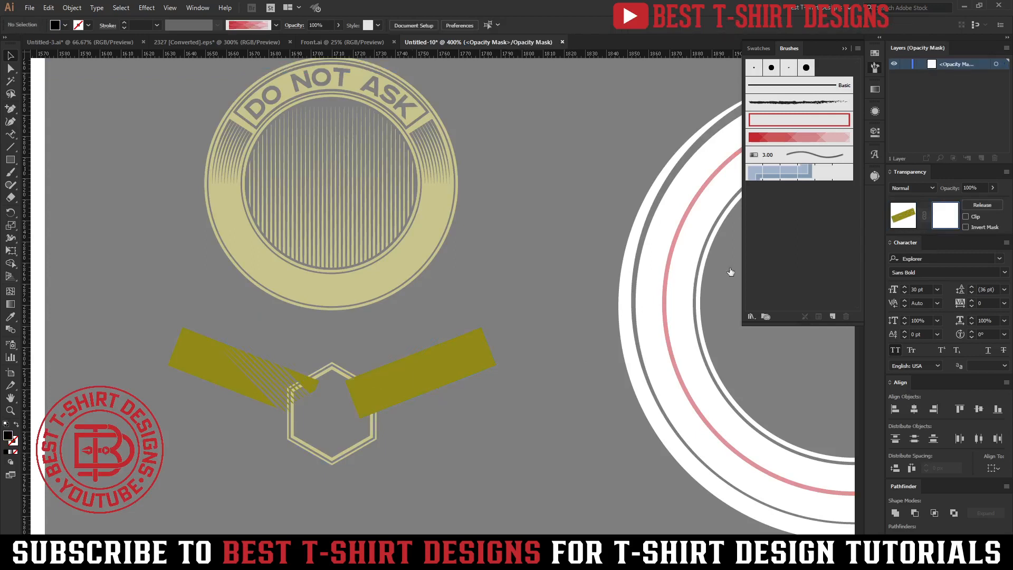
pyautogui.click(217, 366)
pyautogui.click(947, 217)
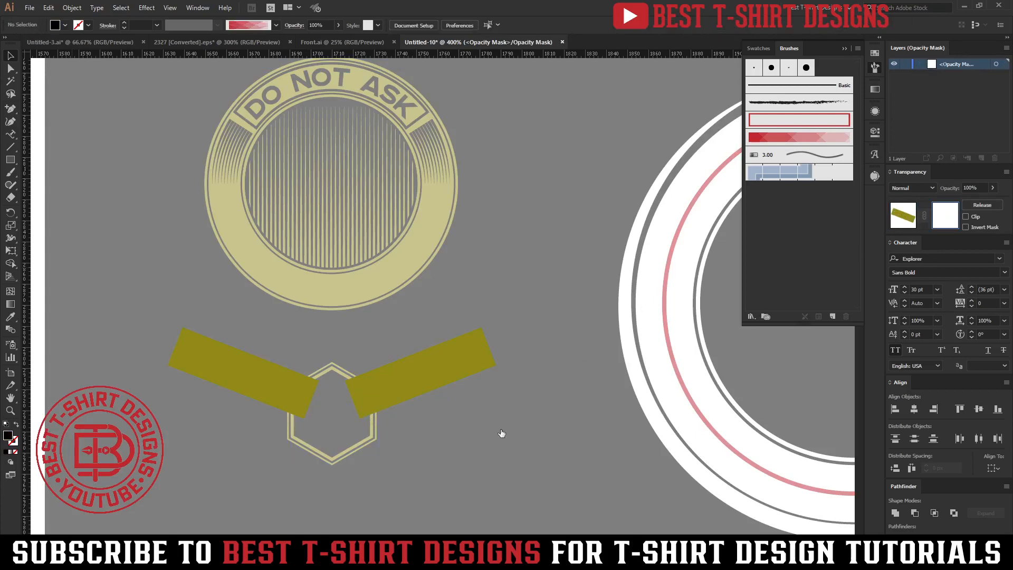
# Leave isolation and give the pair of bars one shared opacity mask with clipping off, opened for editing.
pyautogui.click(385, 387)
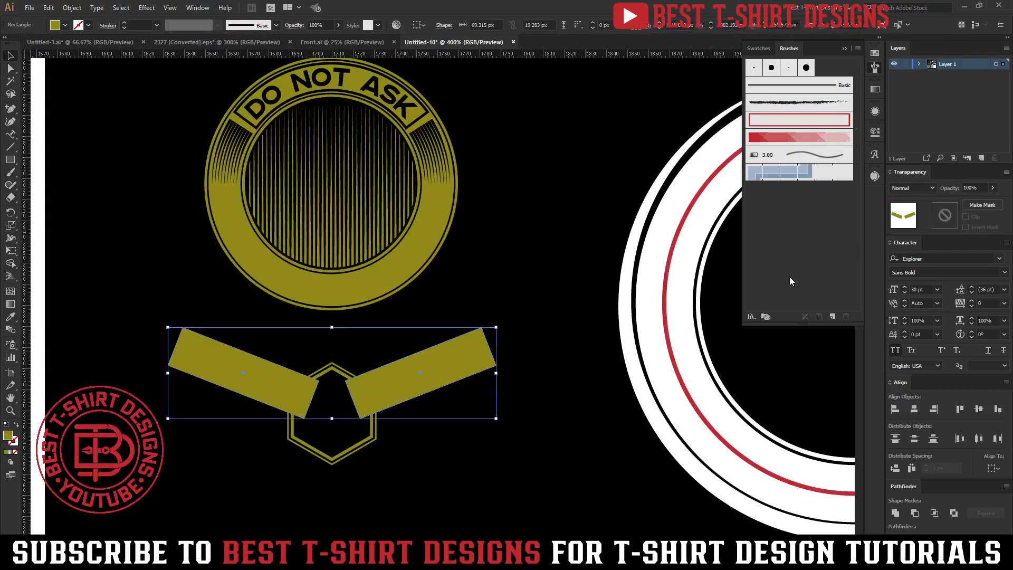
pyautogui.doubleClick(954, 218)
pyautogui.click(966, 217)
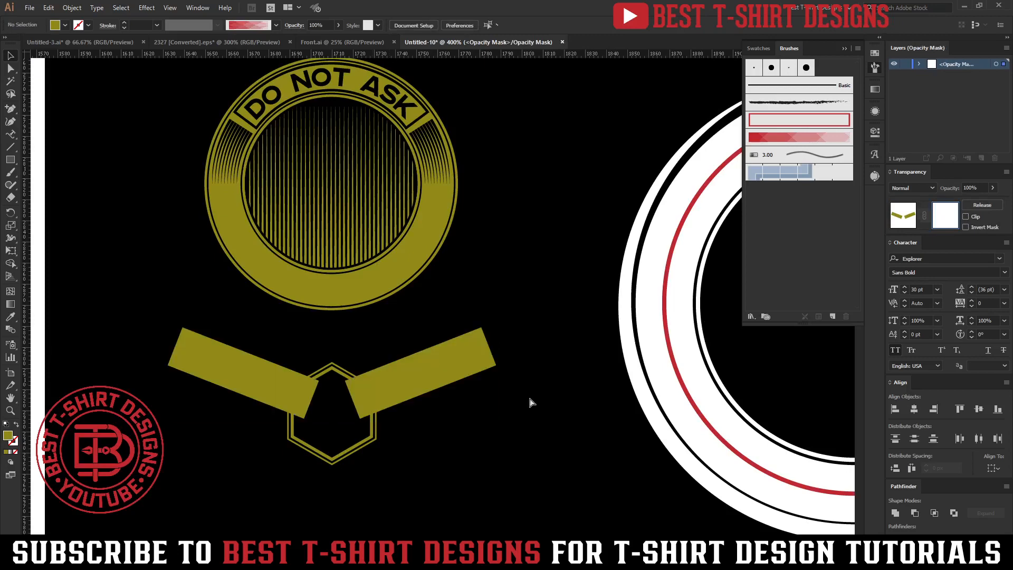
# Paste the hexagon in place inside the mask, swap its stroke to fill and colour the fill black.
pyautogui.hotkey('ctrl', 'f')
pyautogui.hotkey('shift', 'x')
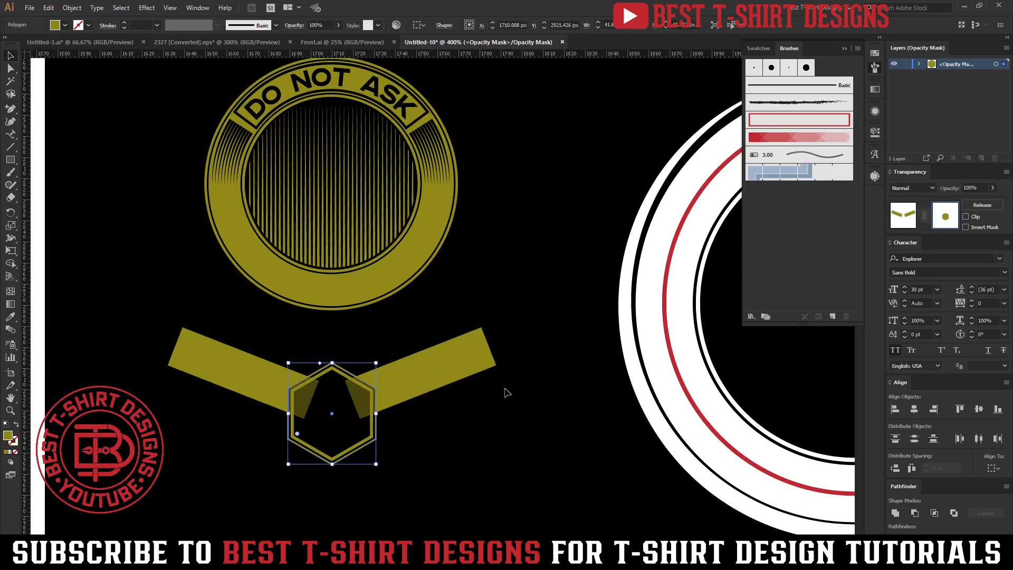
pyautogui.click(65, 26)
pyautogui.click(29, 43)
pyautogui.press('Escape')
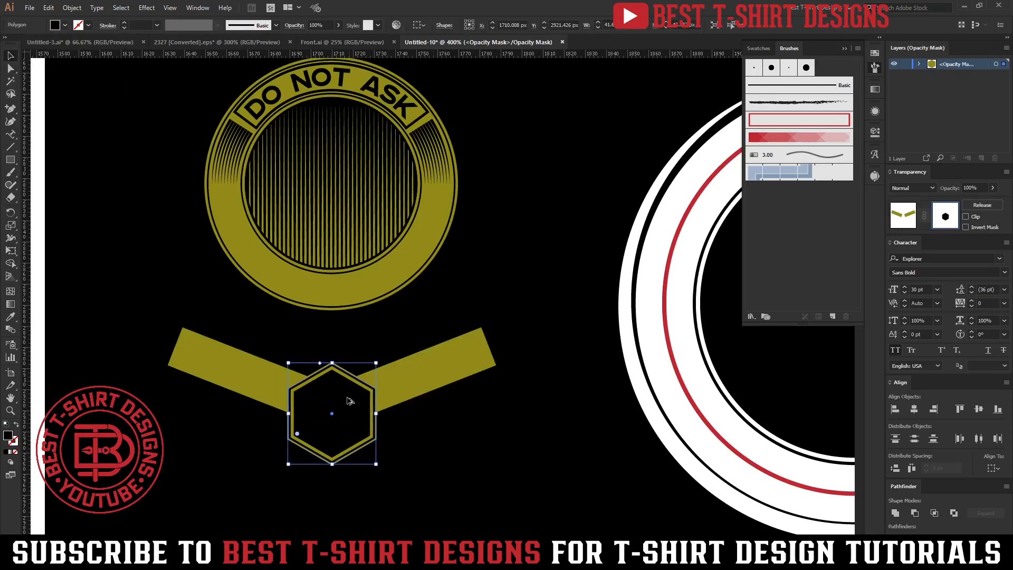
# Draw a straight line about 60 px long with the Pen tool and set it along the right bar at the bar's angle.
pyautogui.hotkey('ctrl', '+')
pyautogui.click(542, 438)
pyautogui.press('p')
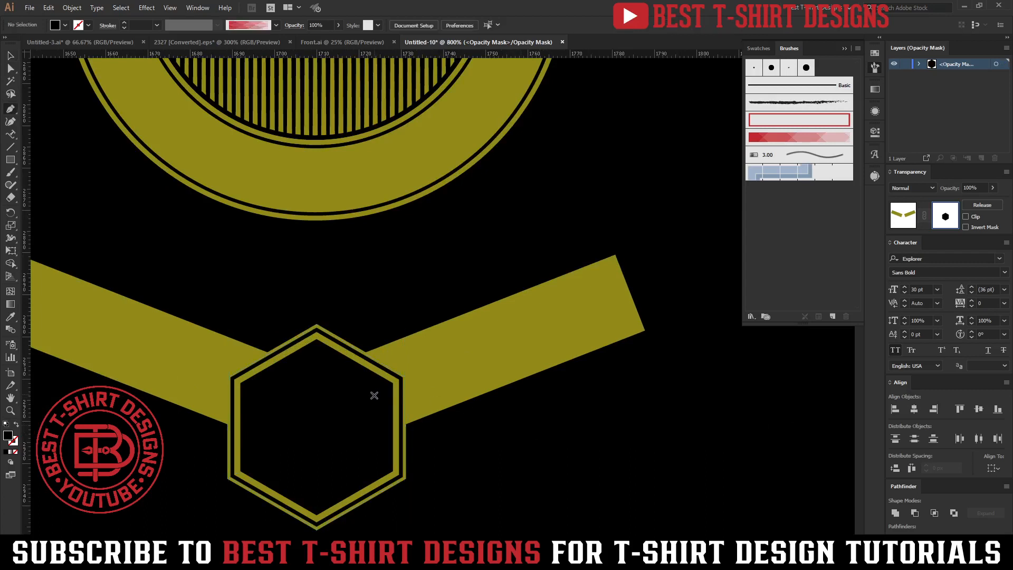
pyautogui.keyDown('shift'); pyautogui.click(599, 311); pyautogui.keyUp('shift')
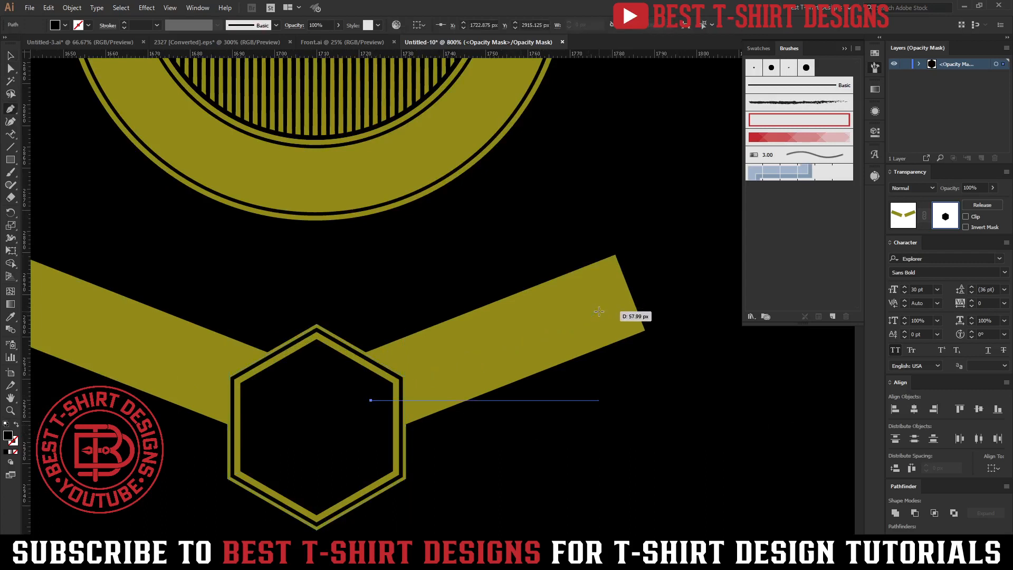
pyautogui.keyDown('shift'); pyautogui.click(623, 394); pyautogui.keyUp('shift')
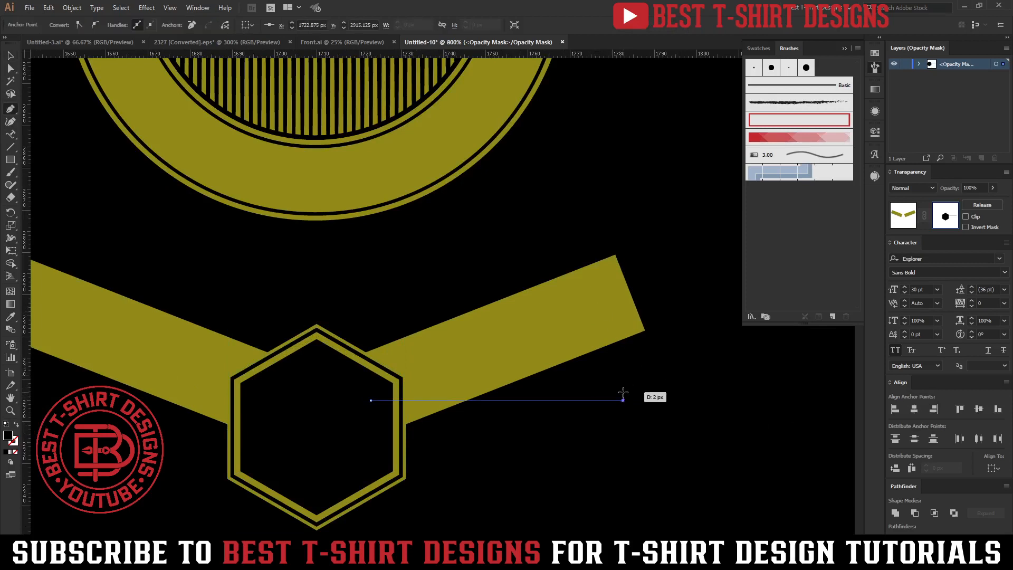
pyautogui.press('v')
pyautogui.moveTo(604, 402); pyautogui.dragTo(574, 320)
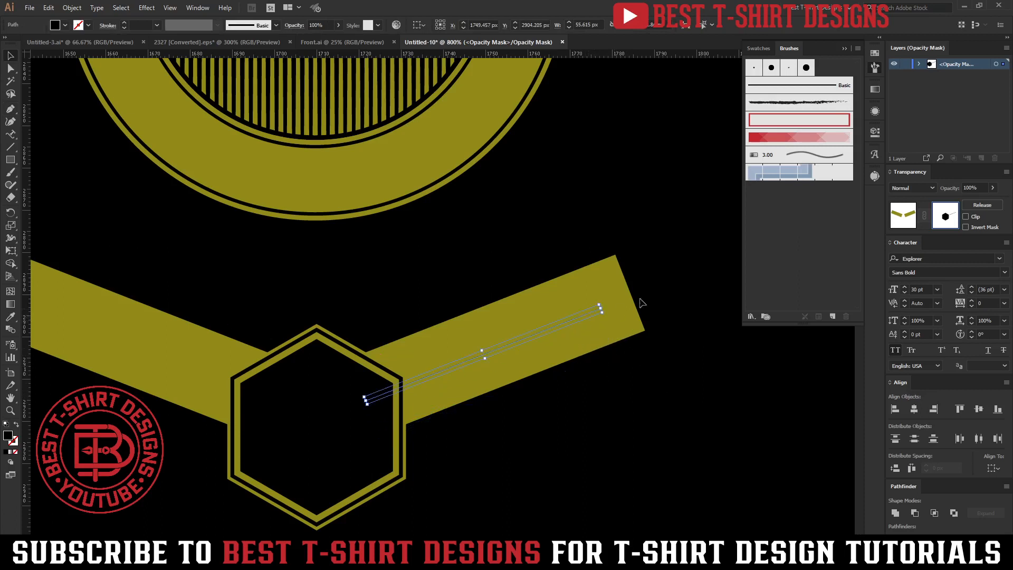
# Apply the red tapered-stripes brush to the line and turn the stripes half a turn so their thick ends meet the hexagon.
pyautogui.click(799, 139)
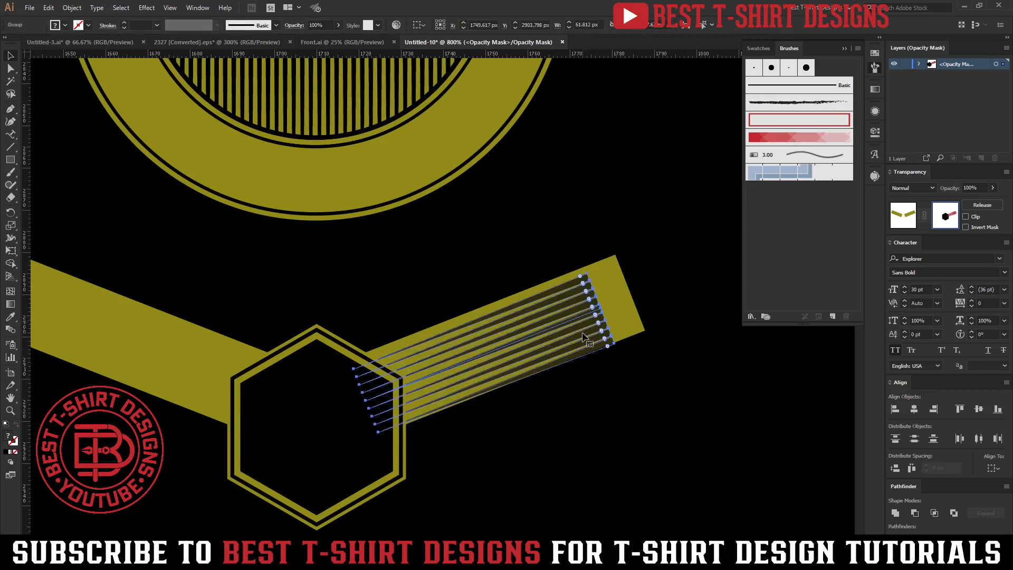
pyautogui.click(611, 338)
pyautogui.moveTo(620, 271); pyautogui.dragTo(373, 422)
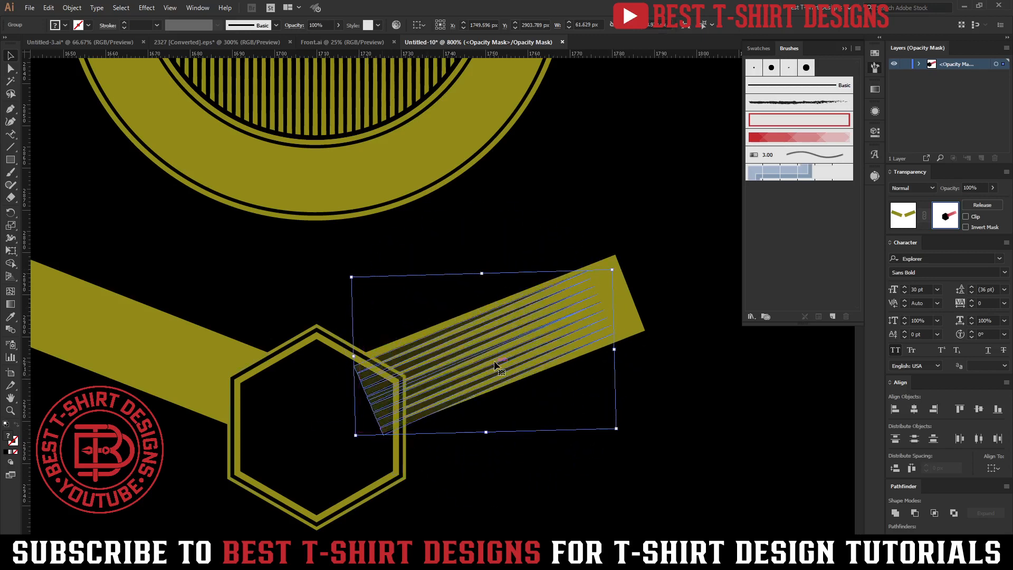
# Move and slightly rotate the stripes until they run parallel to the right bar's edges and sit evenly within its width.
pyautogui.moveTo(496, 362); pyautogui.dragTo(529, 349)
pyautogui.scroll(1, 559, 361)
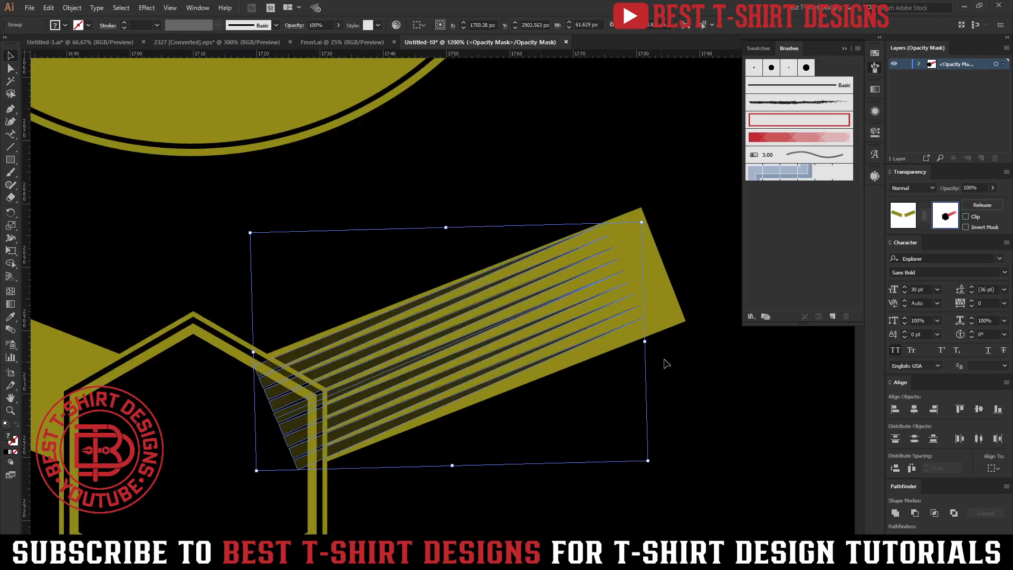
pyautogui.moveTo(652, 347); pyautogui.dragTo(656, 350)
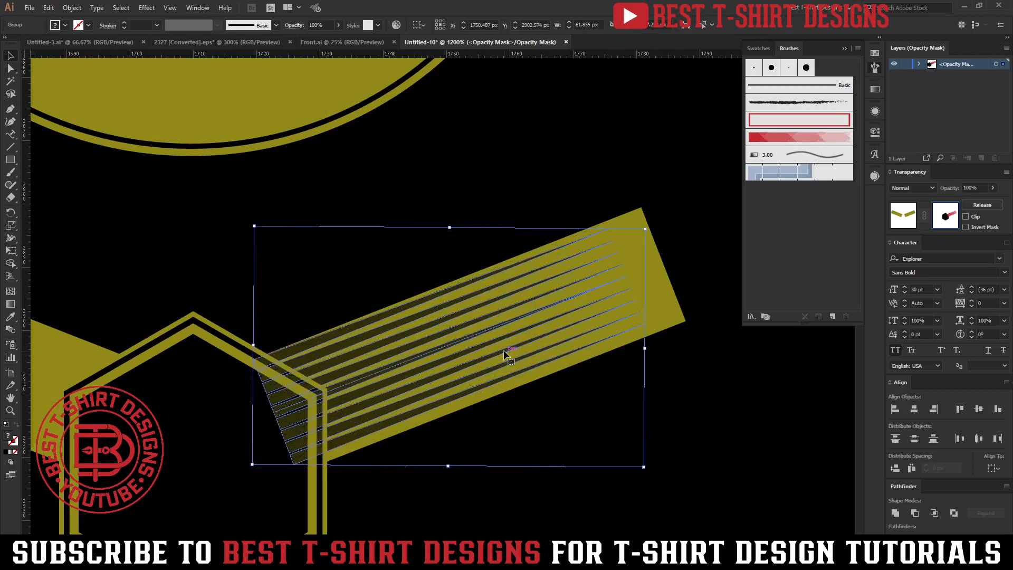
pyautogui.moveTo(502, 355); pyautogui.dragTo(500, 359)
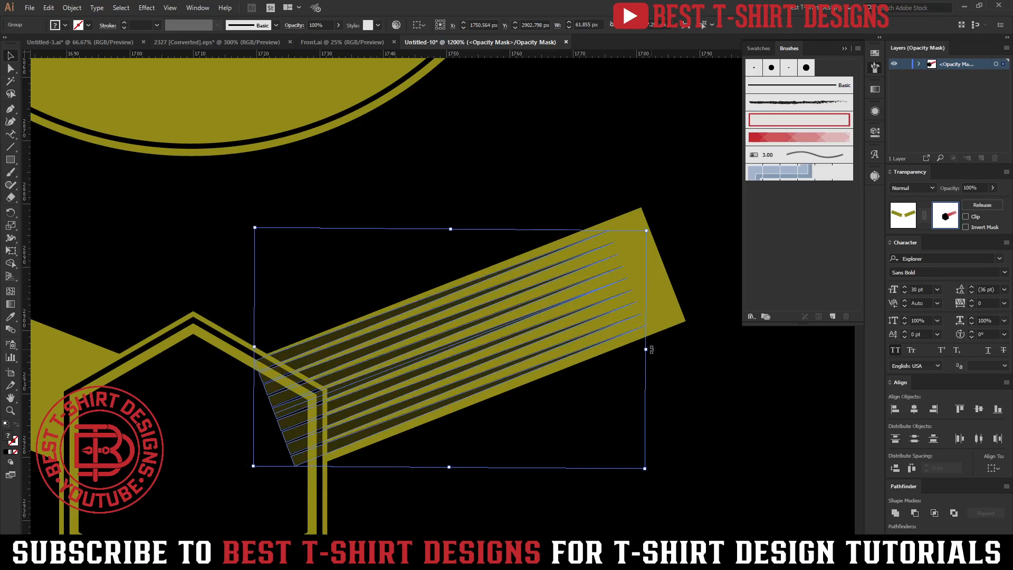
pyautogui.moveTo(652, 349); pyautogui.dragTo(654, 347)
pyautogui.scroll(1, 362, 422)
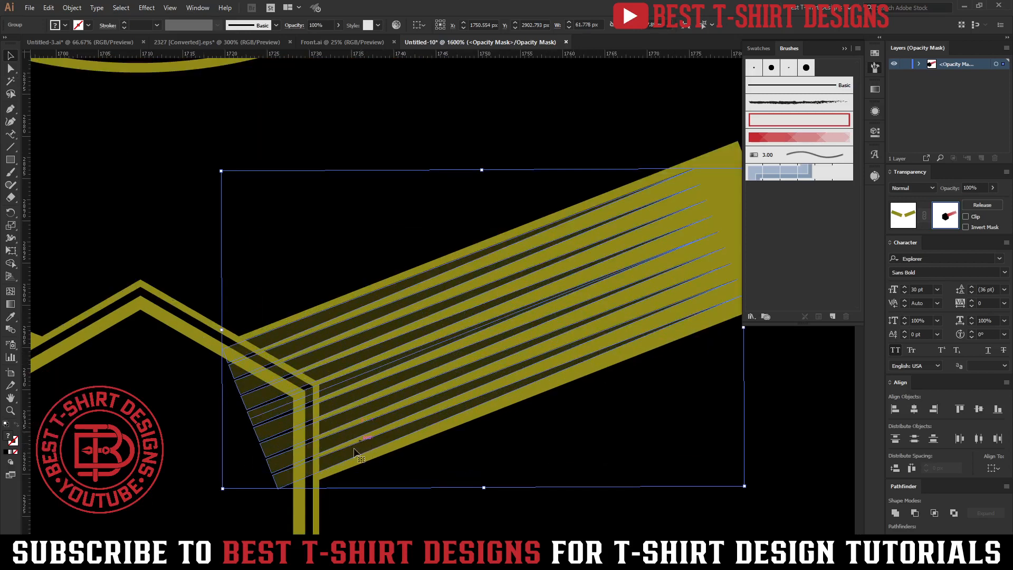
pyautogui.scroll(1, 355, 453)
pyautogui.scroll(-1, 351, 457)
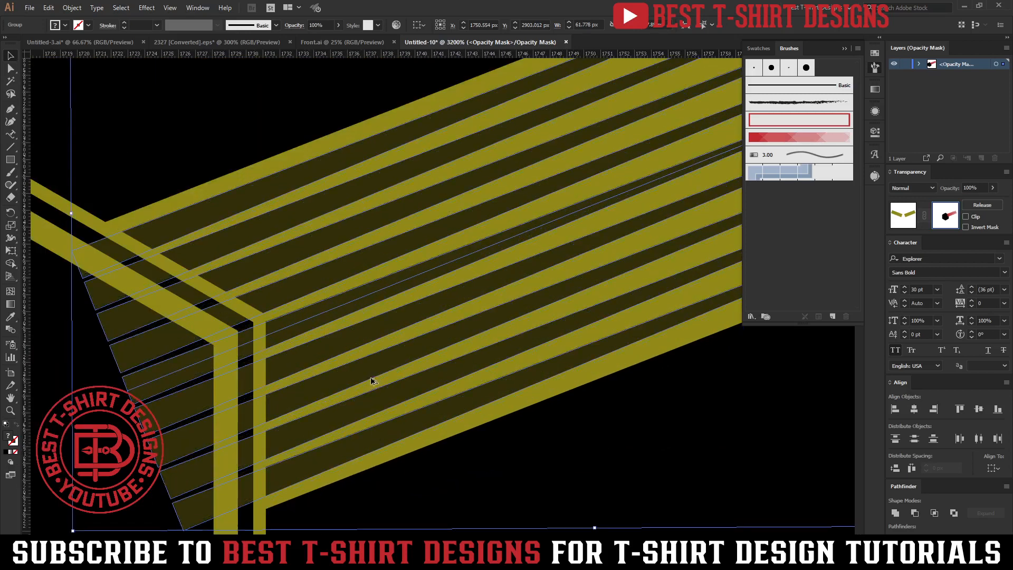
pyautogui.scroll(-1, 373, 380)
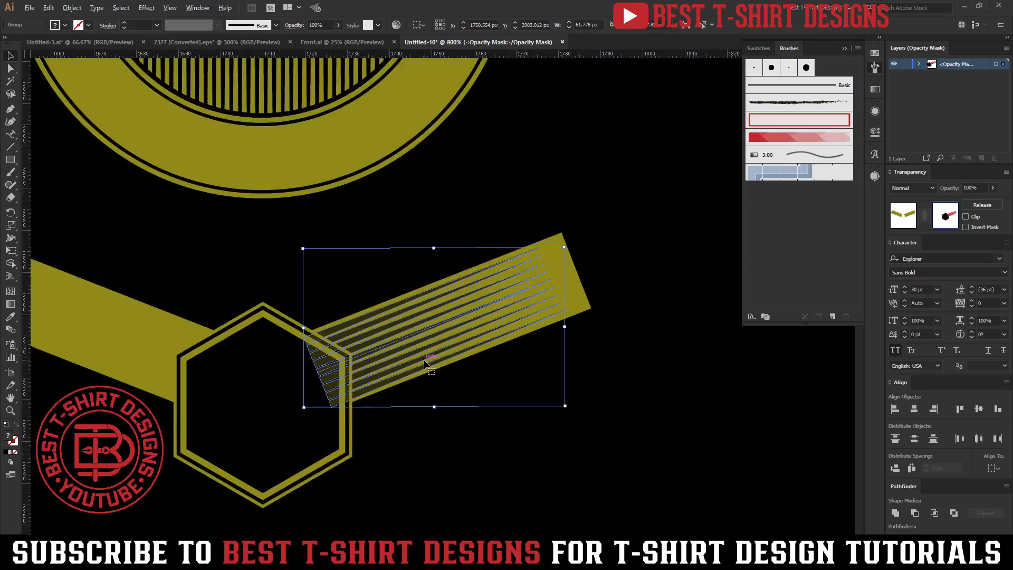
# Fill the stripes in the mask with black and deselect them.
pyautogui.click(65, 26)
pyautogui.click(30, 43)
pyautogui.click(474, 430)
pyautogui.press('space')
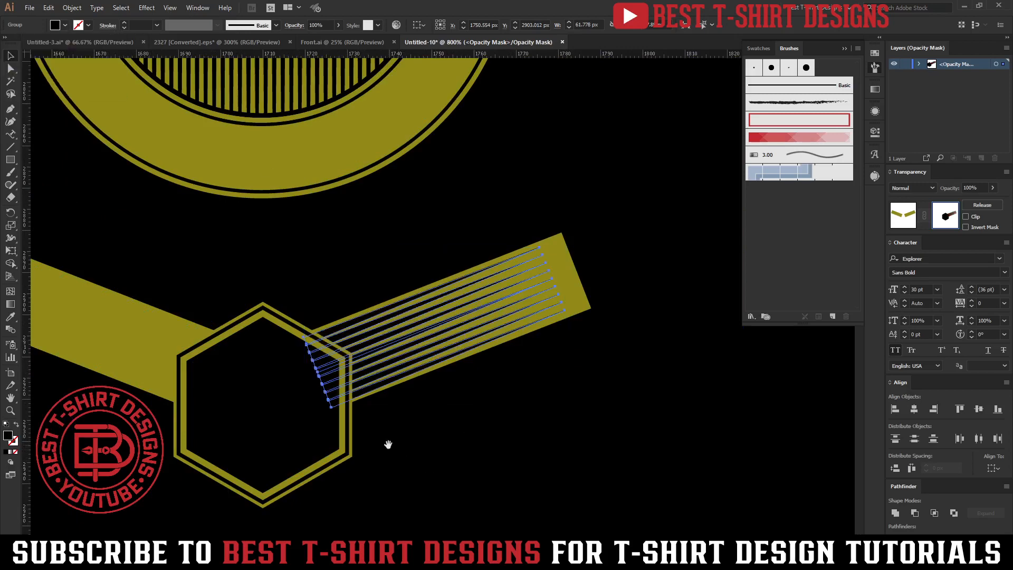
pyautogui.moveTo(389, 445); pyautogui.dragTo(531, 443)
pyautogui.click(590, 434)
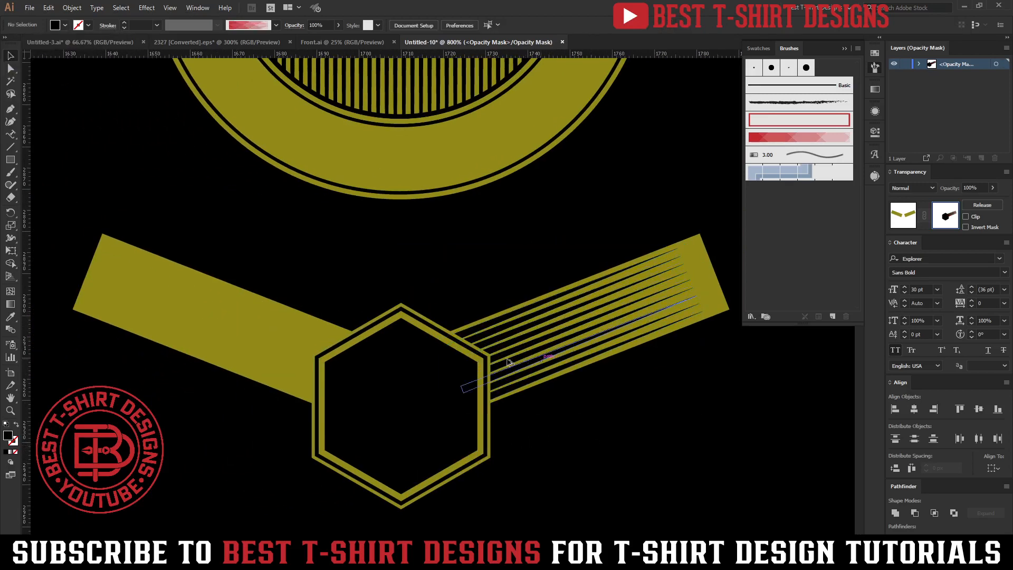
# Undo a trial copy of the stripes over the left bar, shorten the right bar's stripes to about 54 px wide and reposition them.
pyautogui.moveTo(508, 363); pyautogui.dragTo(242, 363)
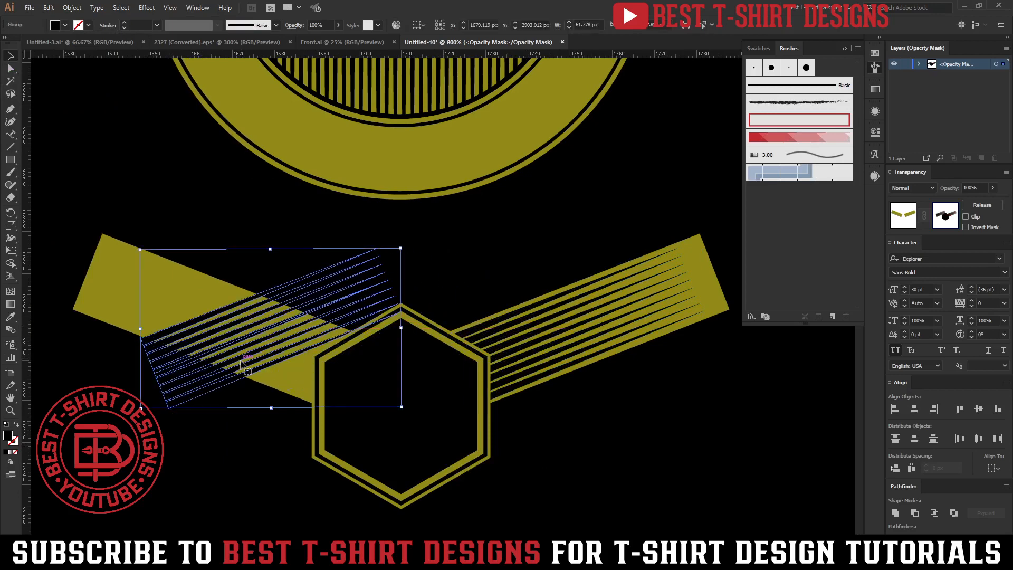
pyautogui.hotkey('ctrl', 'z')
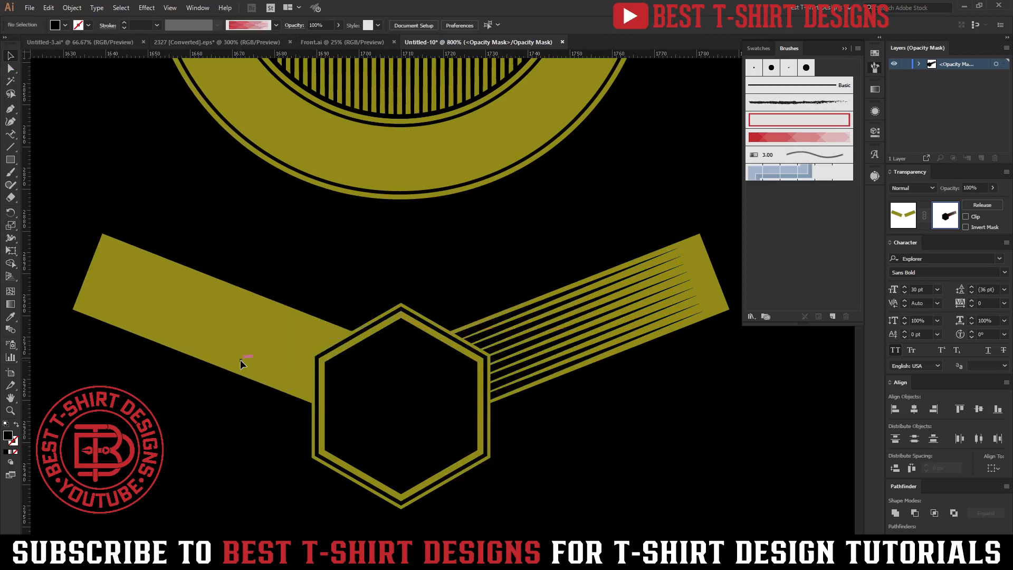
pyautogui.click(678, 306)
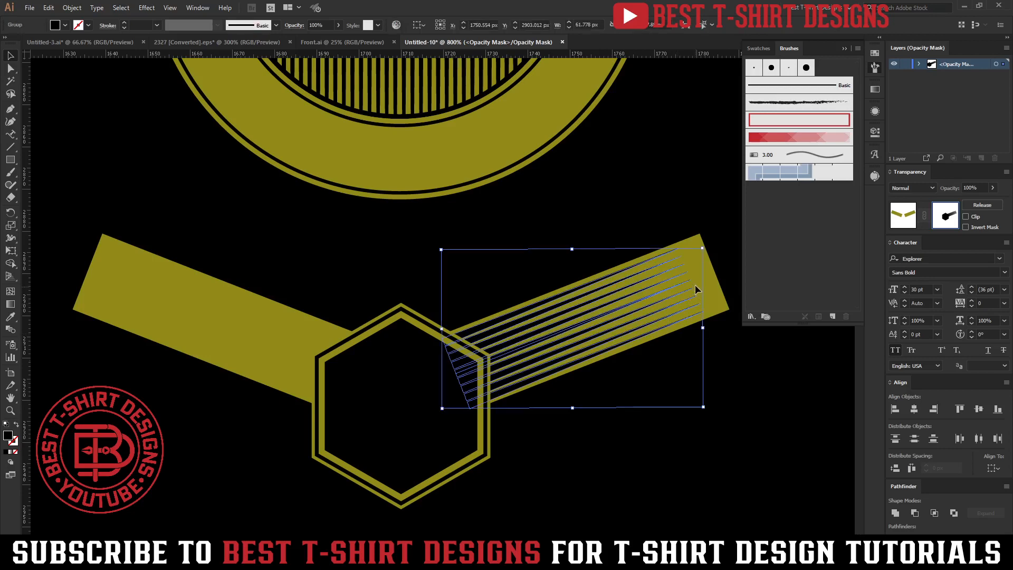
pyautogui.moveTo(703, 331); pyautogui.dragTo(669, 328)
pyautogui.moveTo(588, 333); pyautogui.dragTo(591, 340)
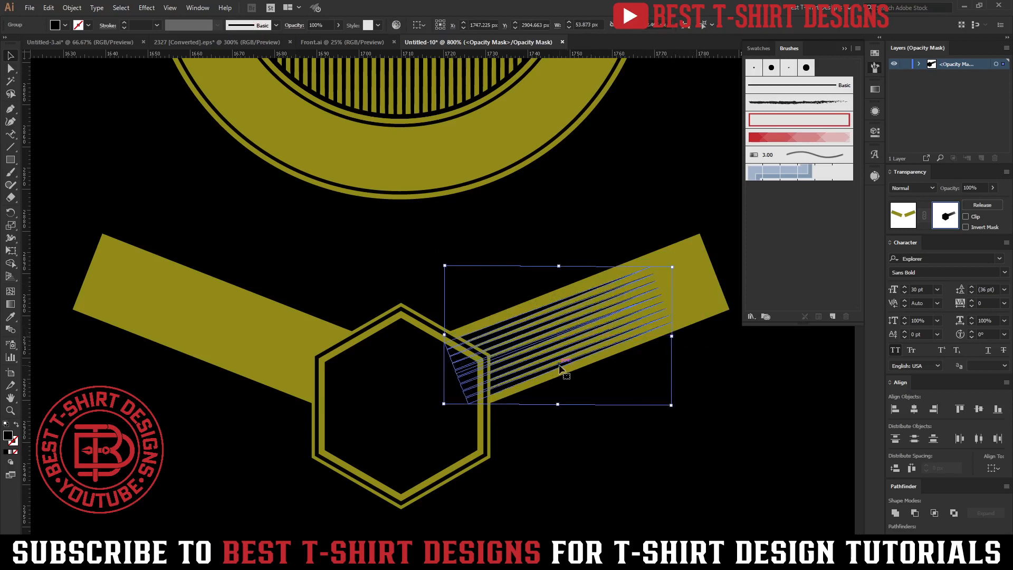
# Copy the shortened stripes to the left bar and reflect the copy across the vertical axis.
pyautogui.moveTo(560, 364); pyautogui.dragTo(235, 368)
pyautogui.click(596, 396)
pyautogui.press('o')
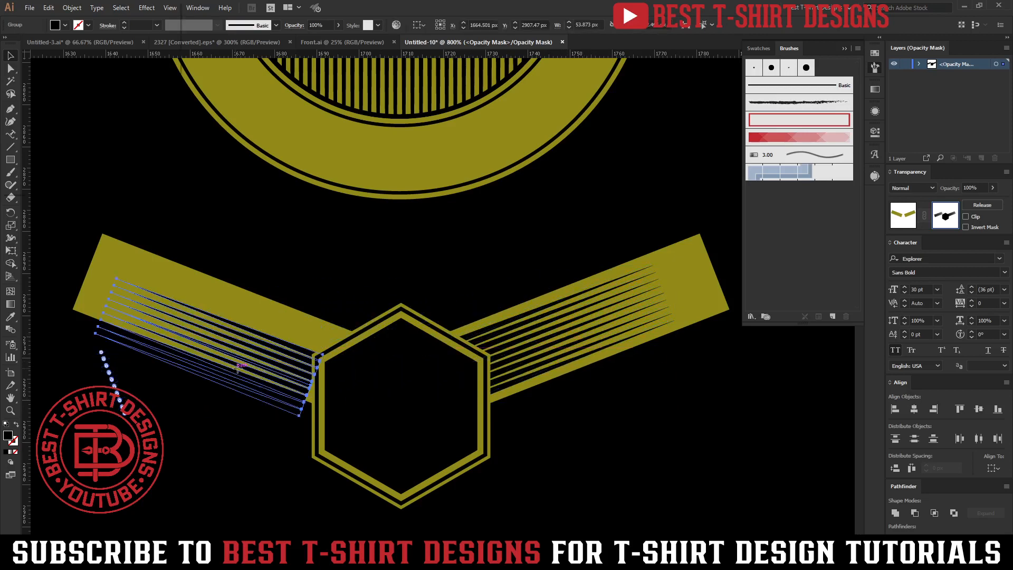
pyautogui.click(94, 168)
pyautogui.press('v')
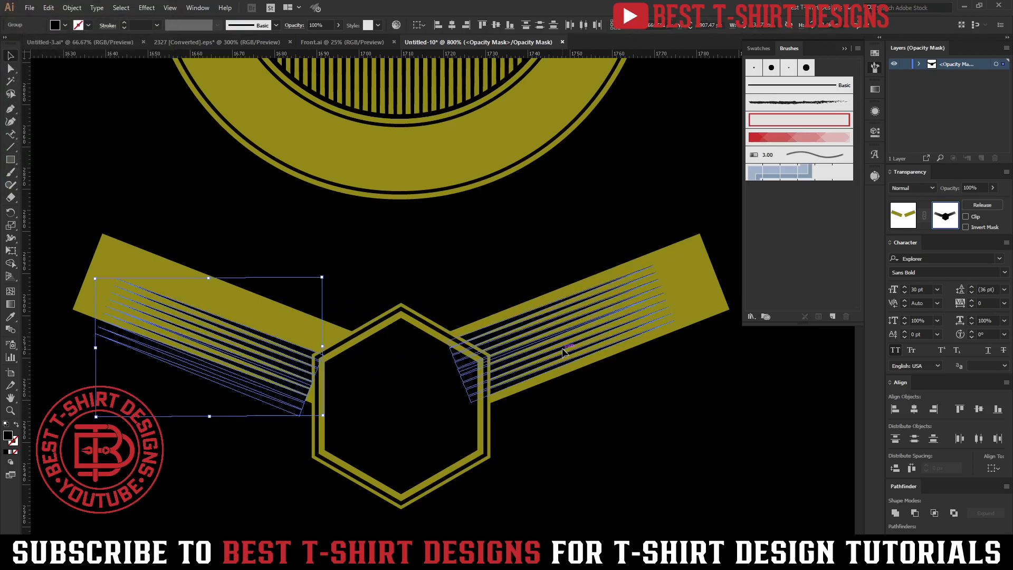
# Align the left stripes vertically to the right stripes, using the right ones as the key object.
pyautogui.keyDown('shift'); pyautogui.click(565, 351); pyautogui.keyUp('shift')
pyautogui.click(565, 350)
pyautogui.click(494, 24)
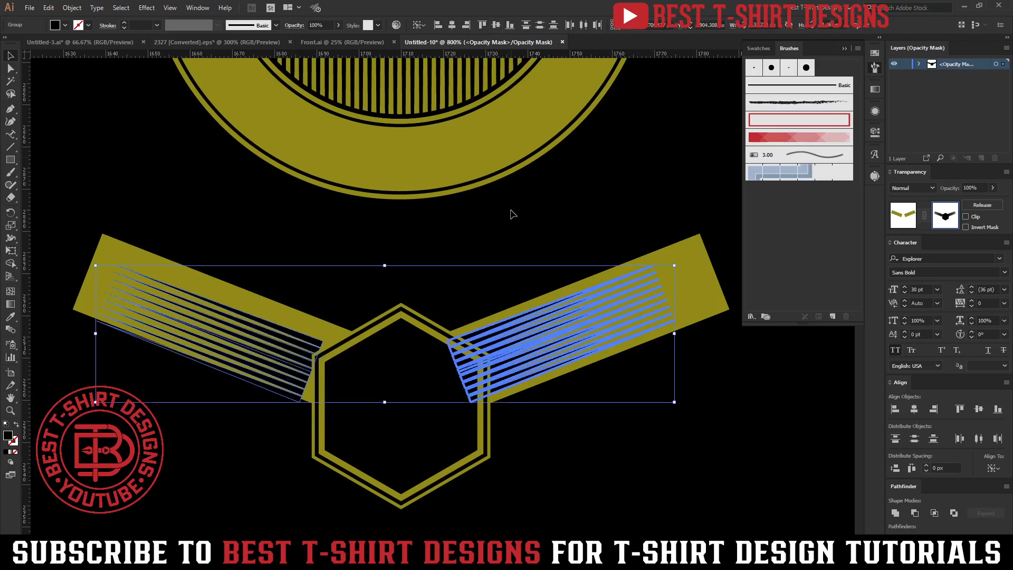
# Nudge the left bar's stripes toward the hexagon so they mirror the right ones, and return from mask editing to the full artwork.
pyautogui.click(511, 212)
pyautogui.click(279, 342)
pyautogui.hotkey('shift', 'Right')
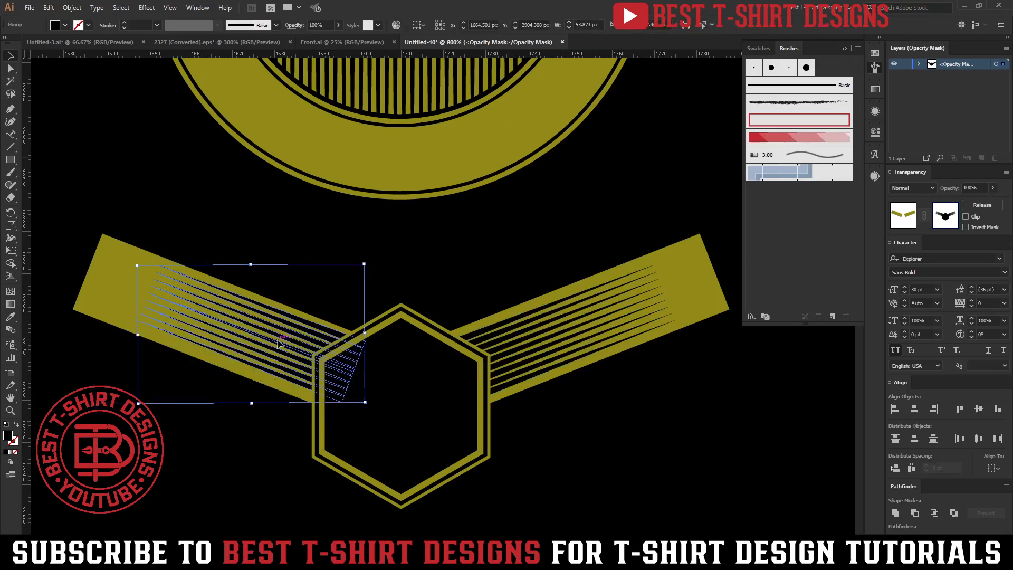
pyautogui.press('Left')
pyautogui.press('Left')
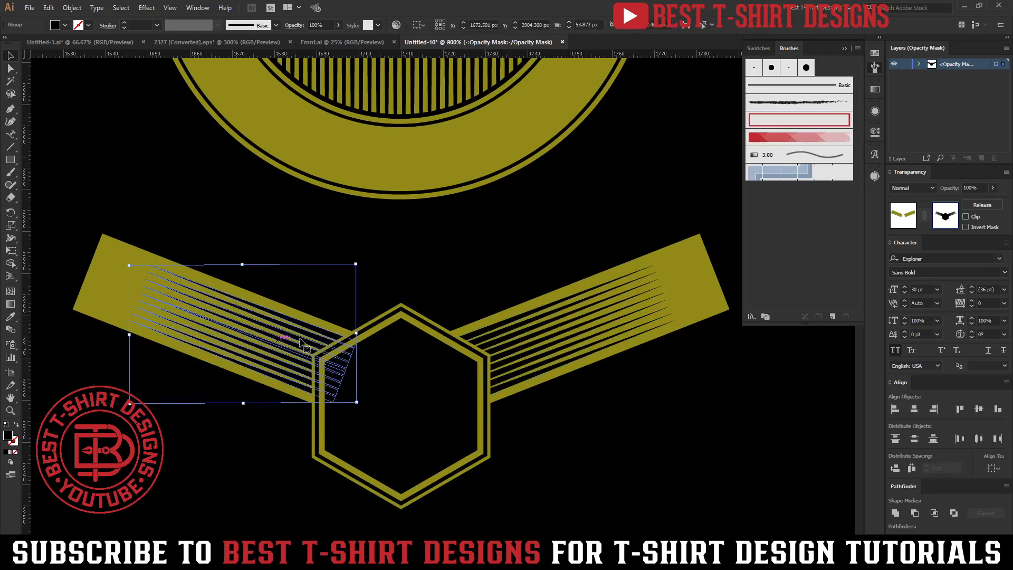
pyautogui.scroll(-1, 436, 321)
pyautogui.click(654, 372)
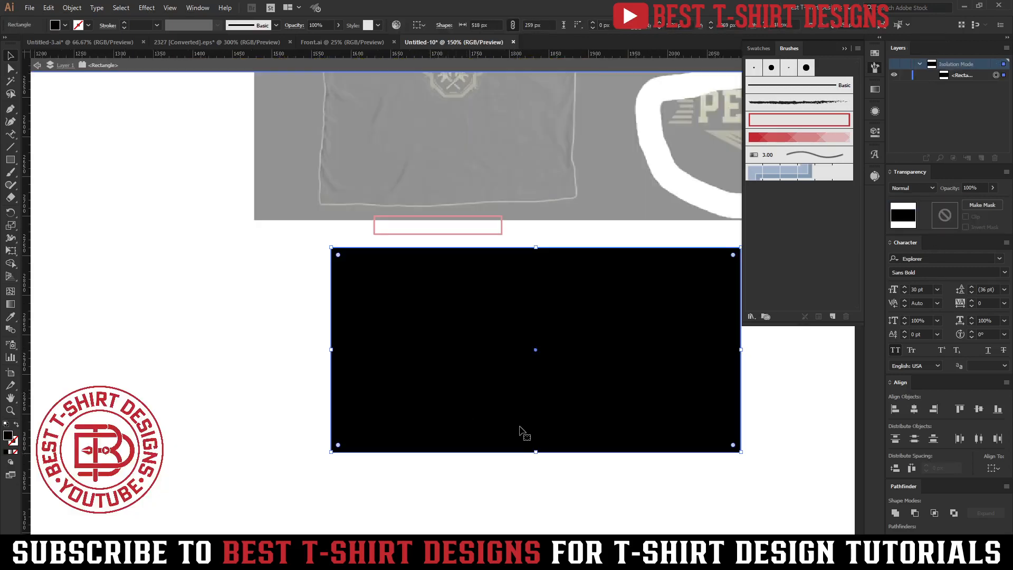
pyautogui.doubleClick(756, 400)
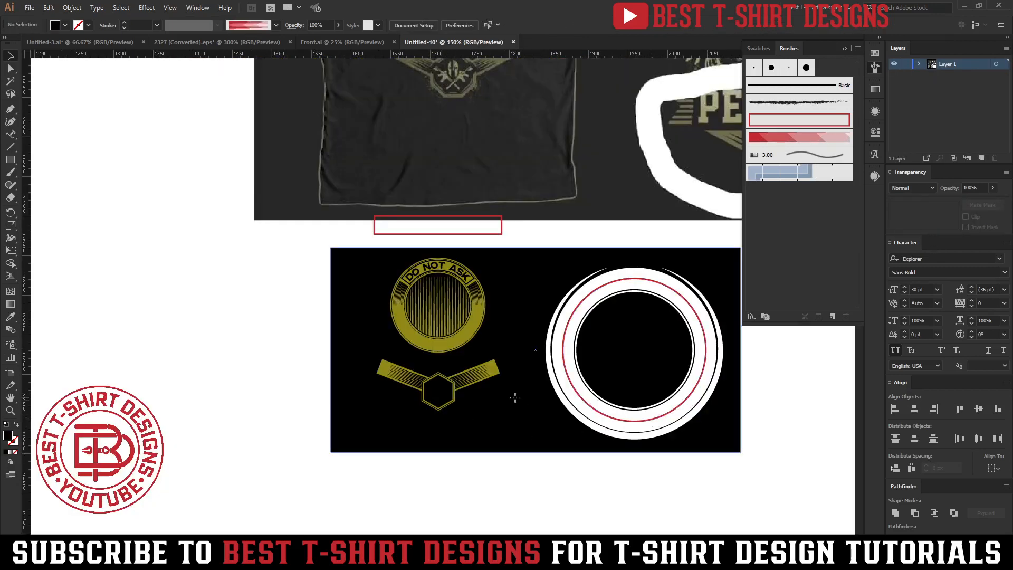
# Move the hexagon emblem with its two striped bars further down below the circular badge, following the shirt reference.
pyautogui.scroll(5, 516, 399)
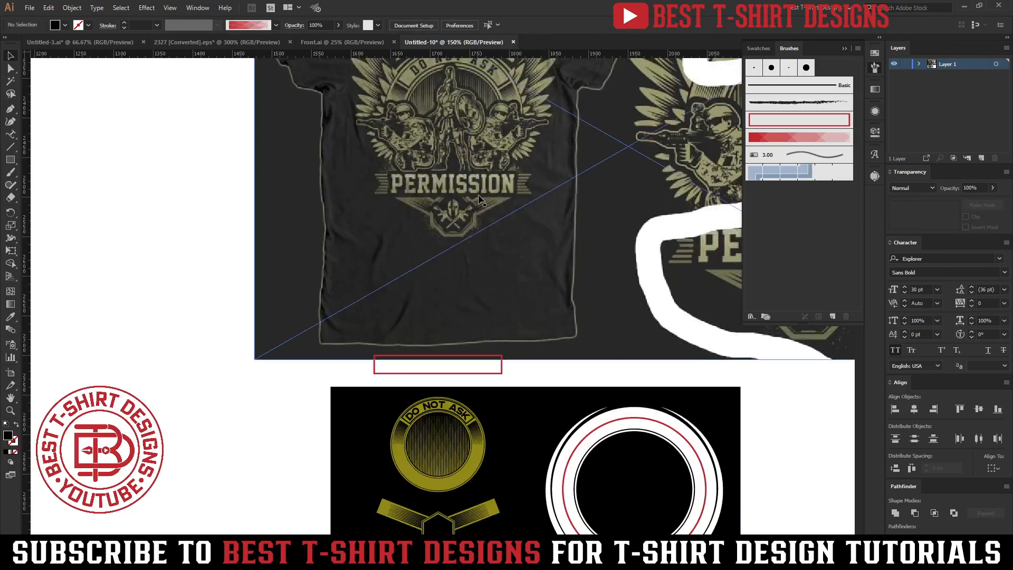
pyautogui.scroll(-2, 446, 206)
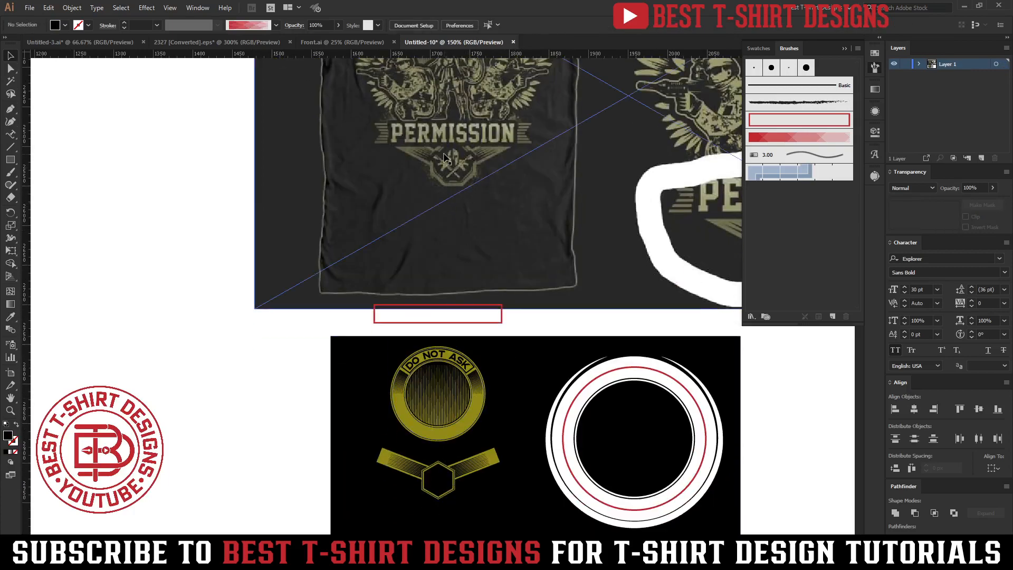
pyautogui.scroll(1, 438, 486)
pyautogui.moveTo(502, 516); pyautogui.dragTo(396, 452)
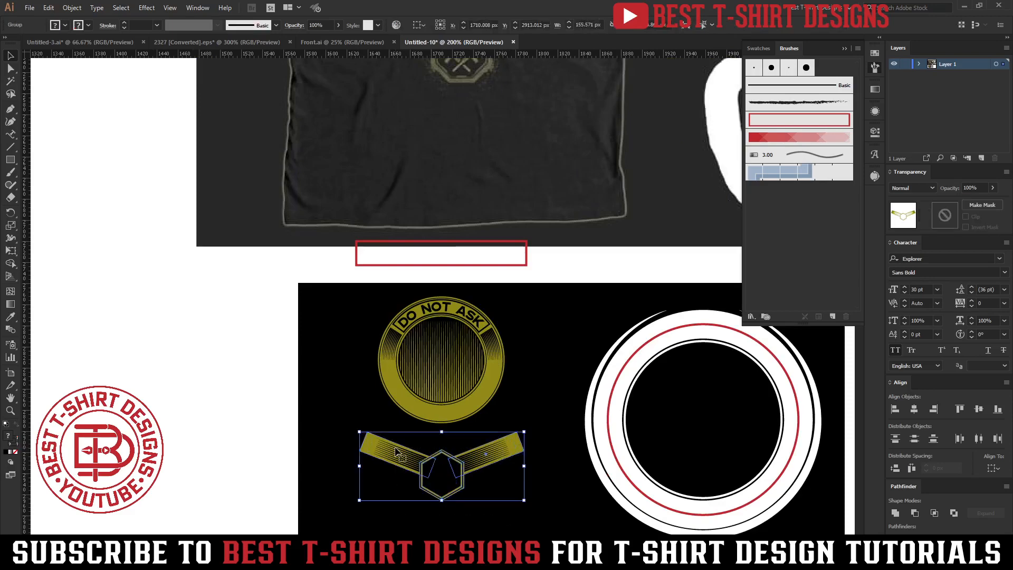
pyautogui.hotkey('shift', 'Down')
pyautogui.hotkey('shift', 'Down')
pyautogui.click(480, 447)
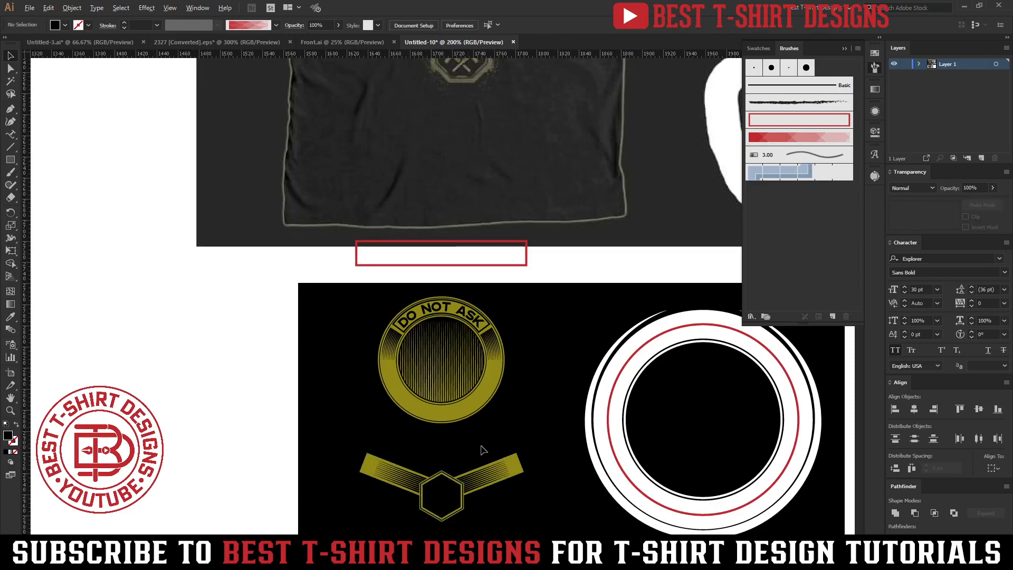
# Draw a short horizontal line between the ring and the right bar and apply the red tapered-stripe brush to it.
pyautogui.scroll(9, 481, 446)
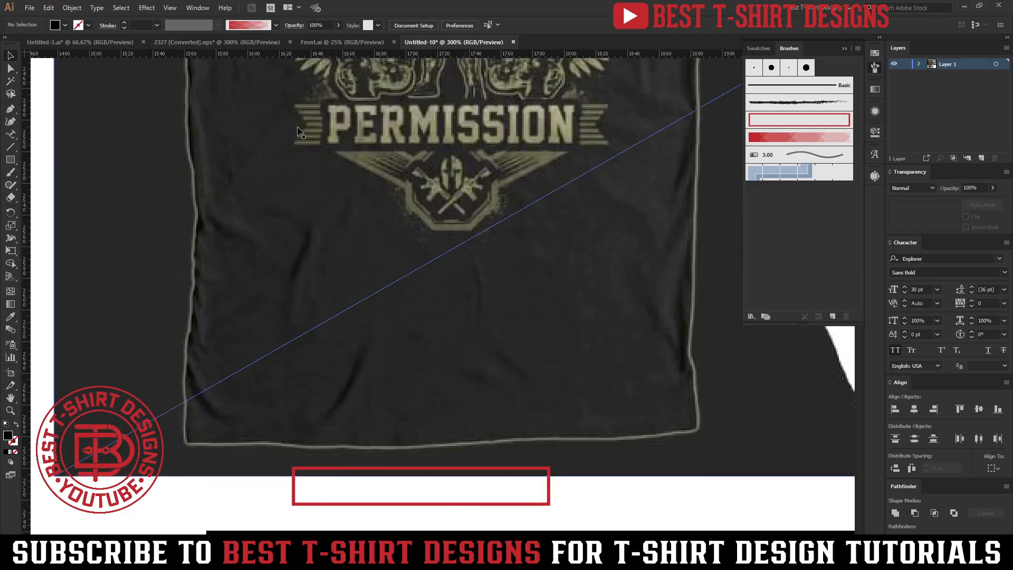
pyautogui.scroll(-3, 397, 138)
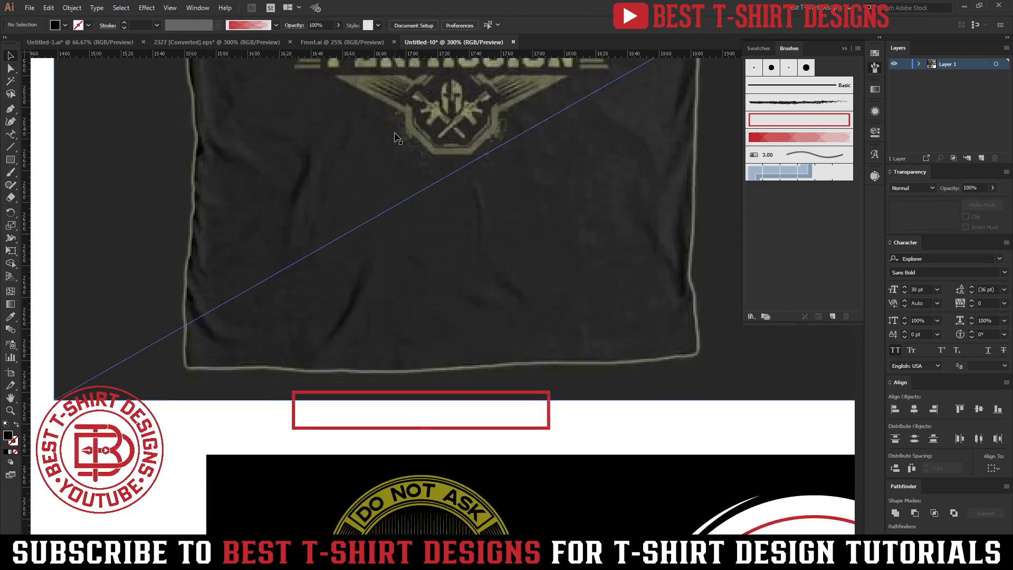
pyautogui.scroll(3, 369, 124)
pyautogui.scroll(-2, 342, 109)
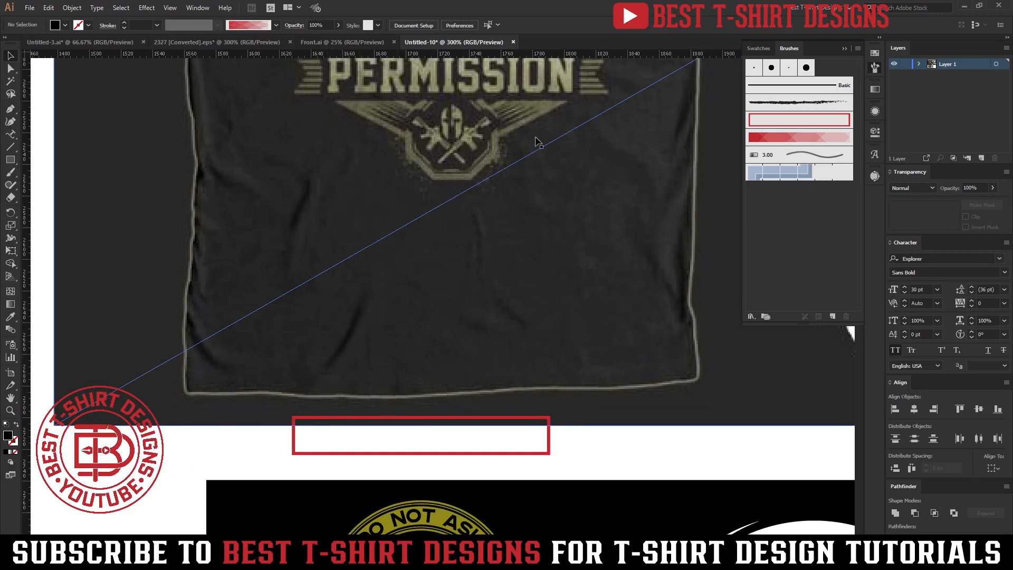
pyautogui.scroll(-12, 481, 181)
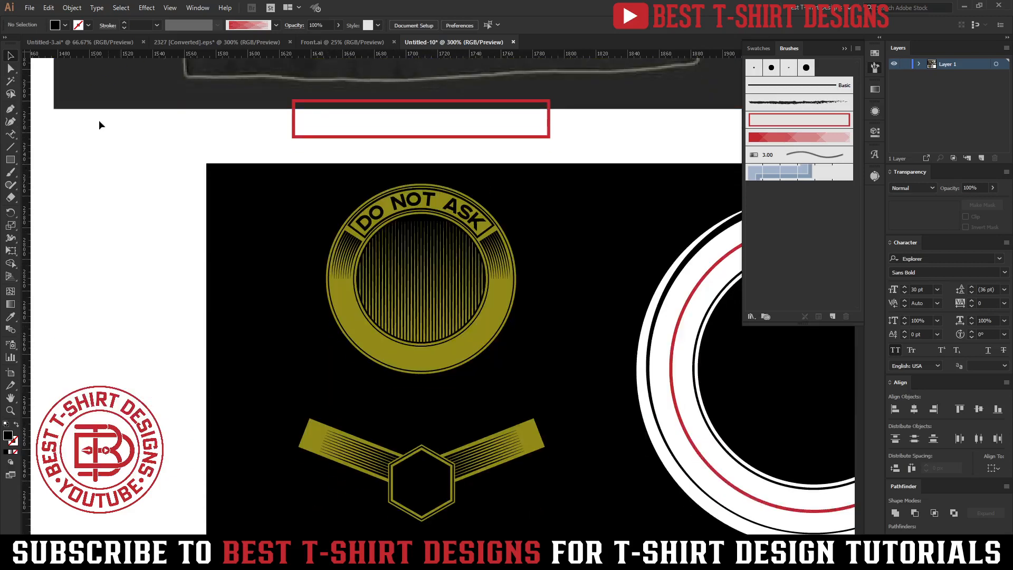
pyautogui.click(10, 146)
pyautogui.moveTo(478, 399); pyautogui.dragTo(534, 398)
pyautogui.press('v')
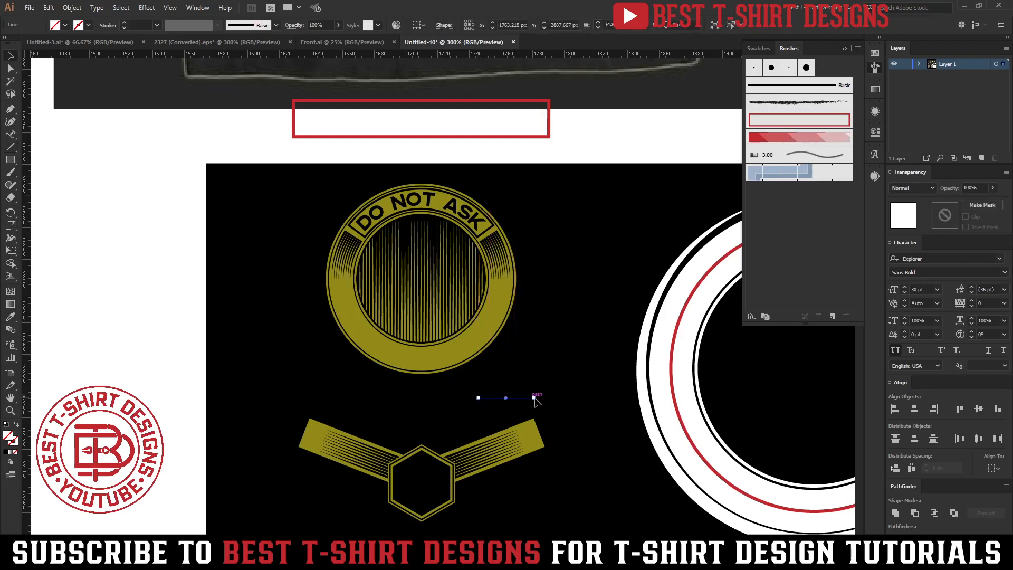
pyautogui.click(798, 137)
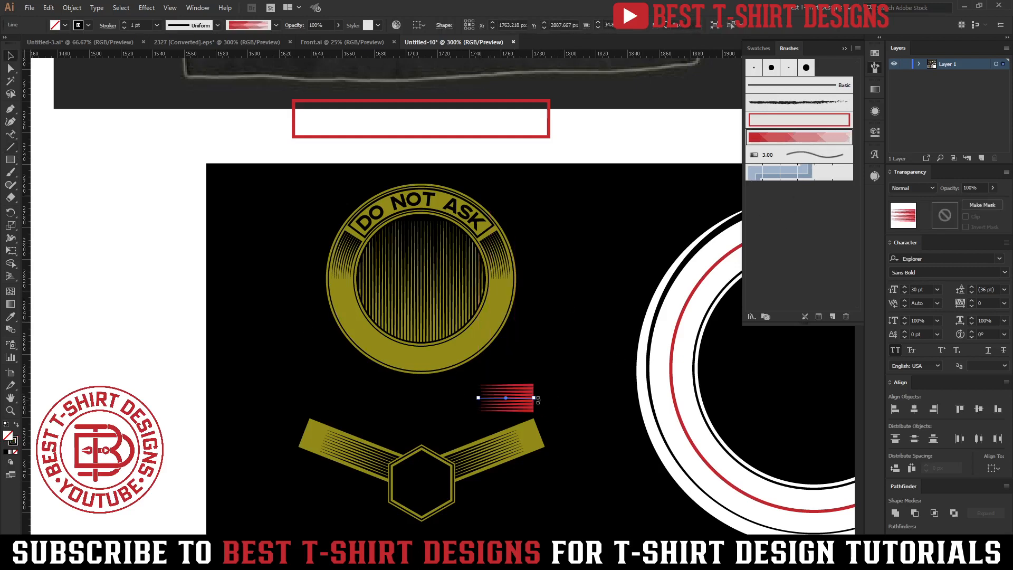
# Reverse the brushed line so its stripes taper outward, and shorten it to about 25 px.
pyautogui.moveTo(539, 400)
pyautogui.mouseDown()
pyautogui.moveTo(466, 400)
pyautogui.moveTo(505, 403)
pyautogui.mouseUp()
pyautogui.scroll(2, 527, 414)
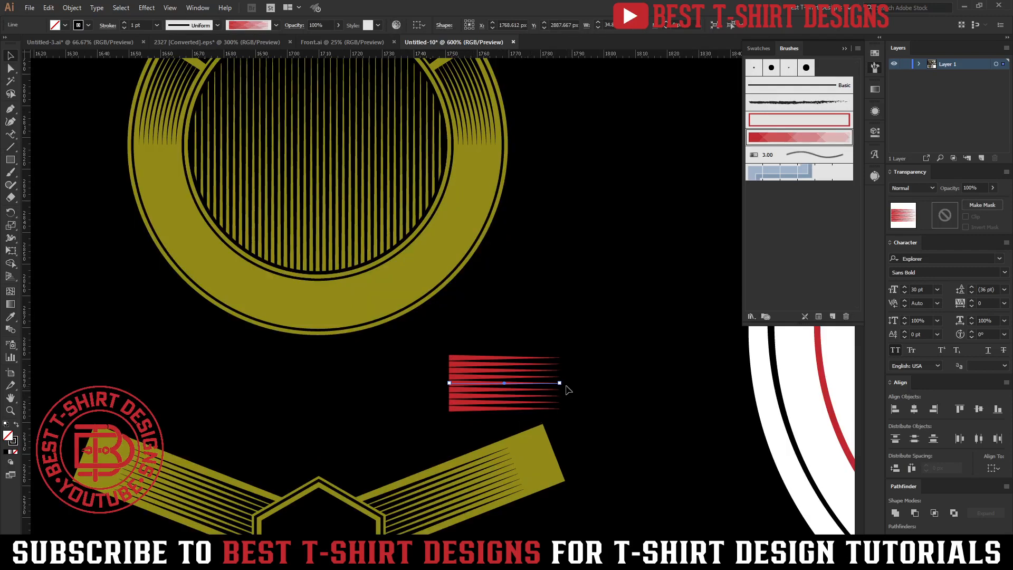
pyautogui.moveTo(560, 387)
pyautogui.mouseDown()
pyautogui.moveTo(498, 387)
pyautogui.moveTo(528, 384)
pyautogui.mouseUp()
# Expand the appearance of the red stripes and place a horizontally mirrored copy on the opposite side of the badge.
pyautogui.hotkey('alt', 'o')
pyautogui.press('e')
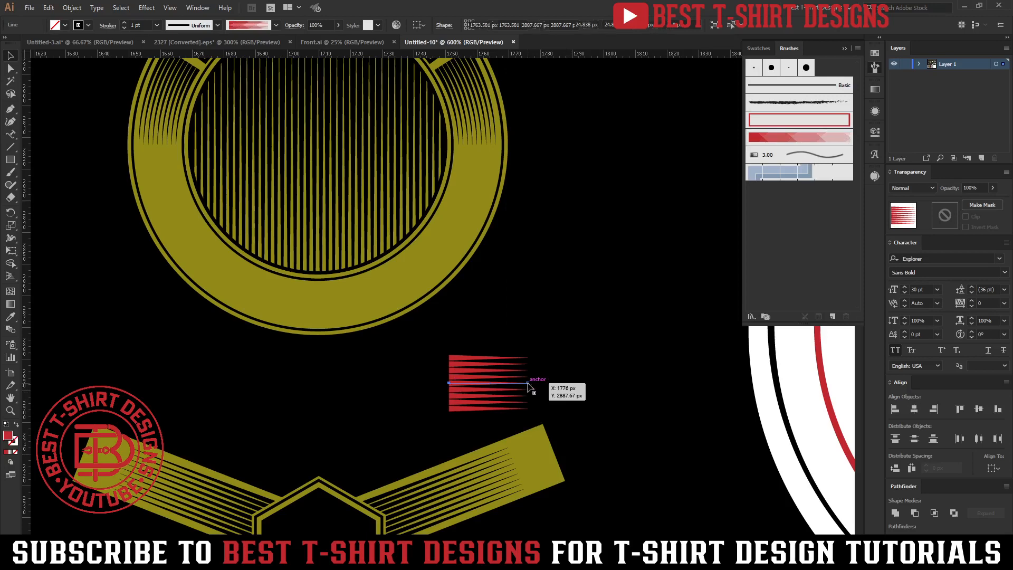
pyautogui.moveTo(528, 384); pyautogui.dragTo(147, 384)
pyautogui.click(601, 386)
pyautogui.press('o')
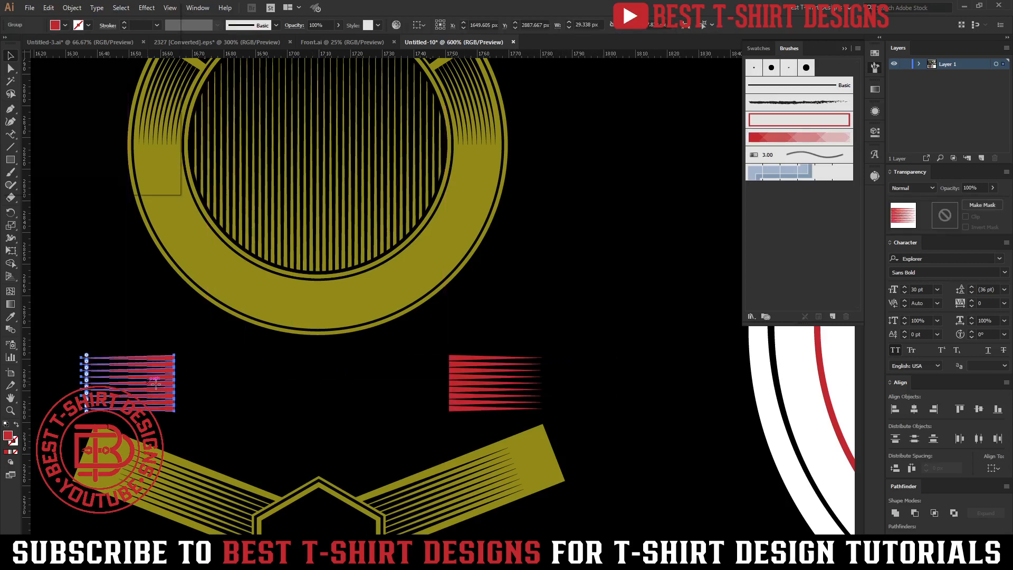
pyautogui.press('Return')
# Group the two red stripe blocks and align them horizontally centered with the ring and the hexagon emblem.
pyautogui.moveTo(174, 340); pyautogui.dragTo(483, 420)
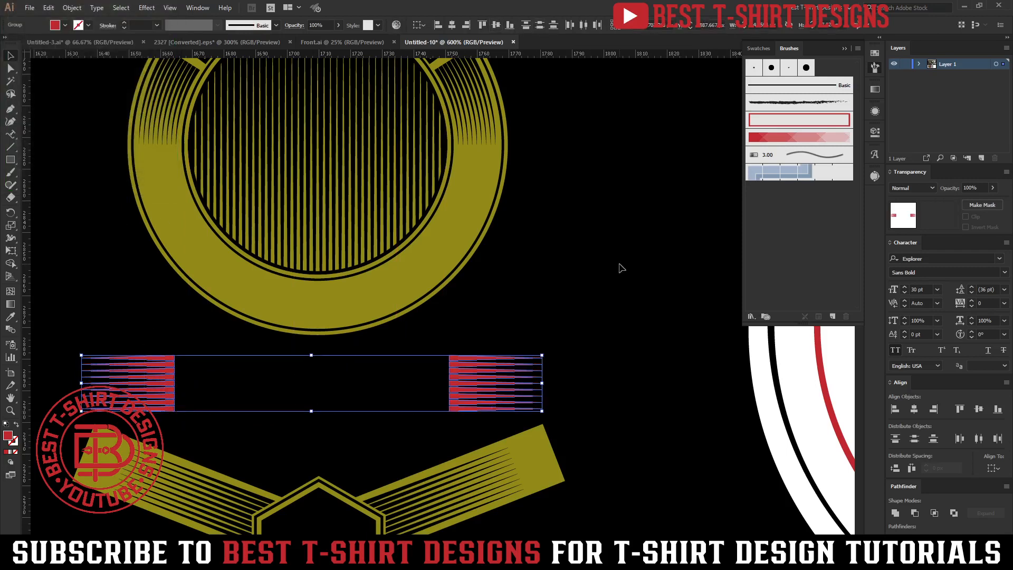
pyautogui.press('ctrl')
pyautogui.scroll(-1, 564, 302)
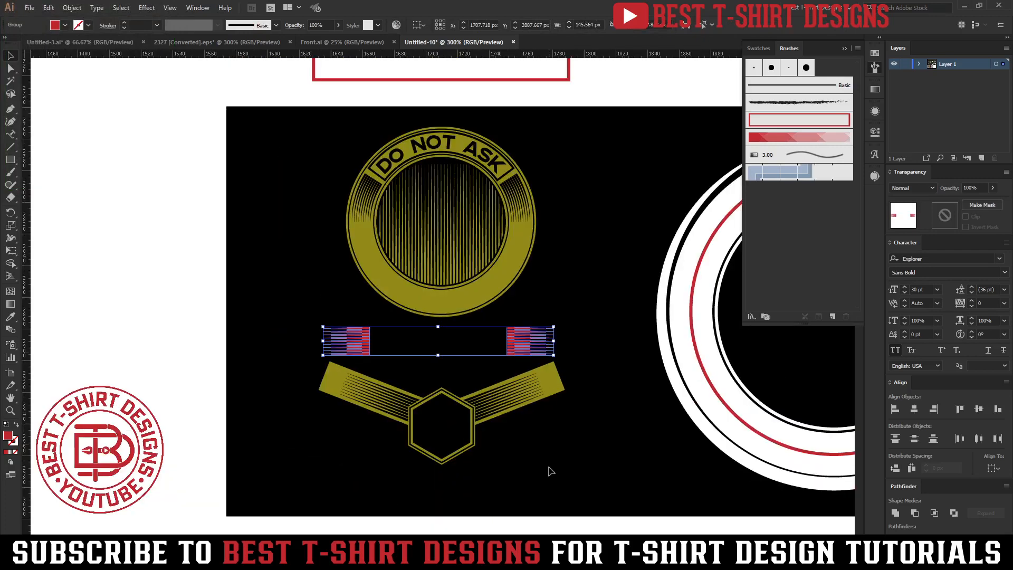
pyautogui.moveTo(547, 471); pyautogui.dragTo(298, 183)
pyautogui.click(451, 26)
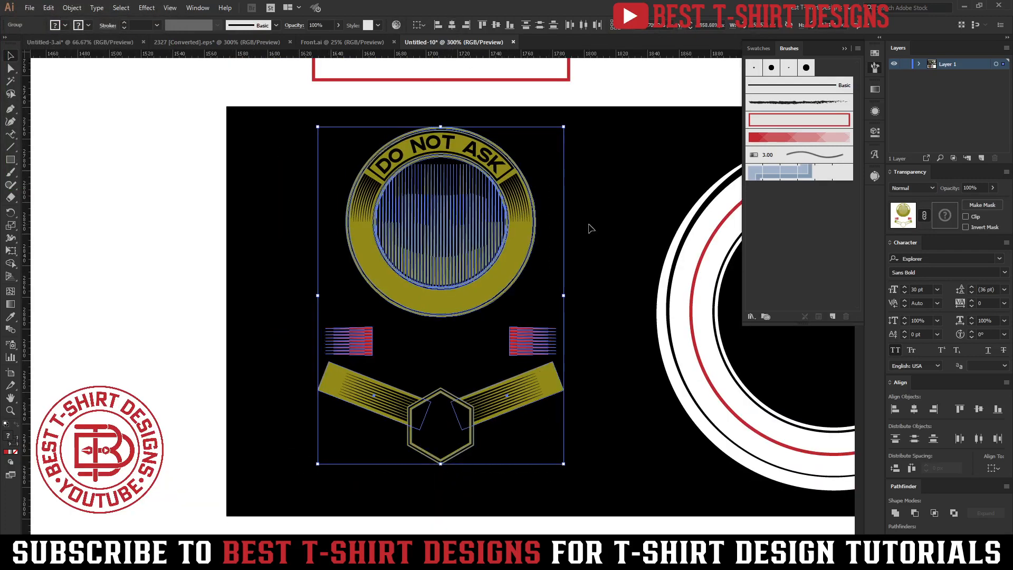
pyautogui.click(590, 228)
# Compare the ring, red stripe blocks and hexagon emblem with the PERMISSION section of the reference shirt design.
pyautogui.scroll(1, 590, 228)
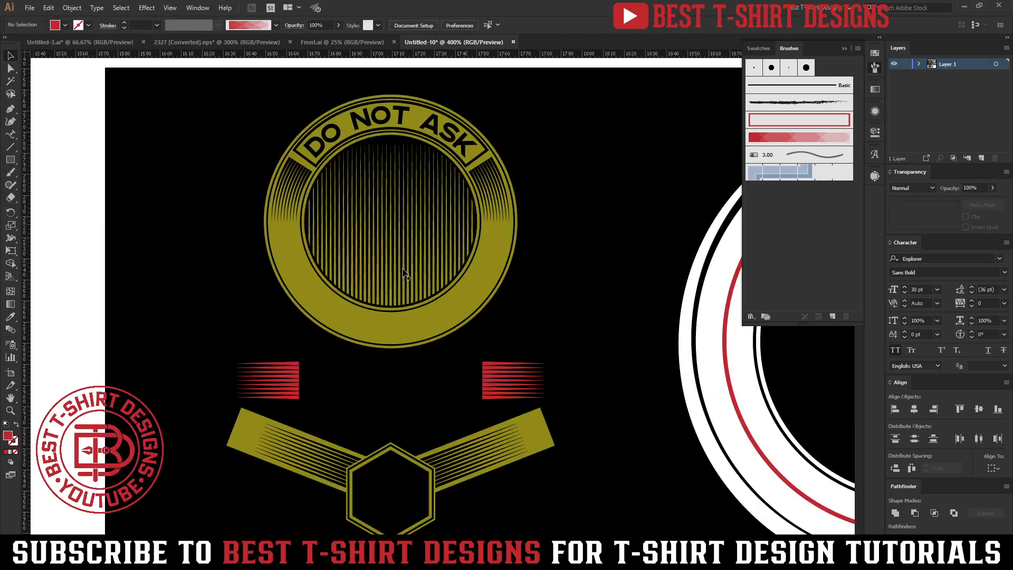
pyautogui.scroll(-1, 352, 273)
pyautogui.scroll(1, 491, 268)
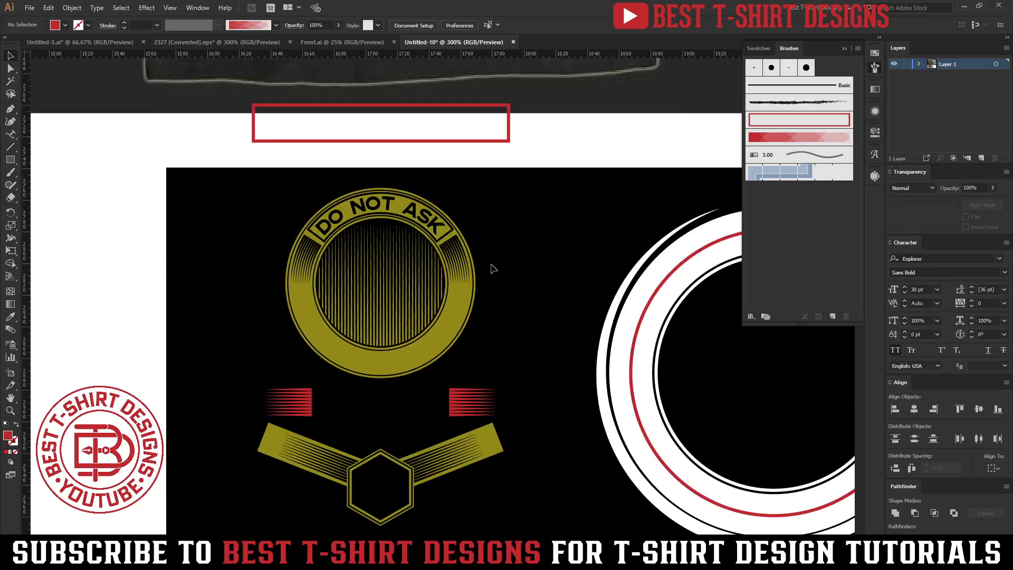
pyautogui.scroll(1, 491, 269)
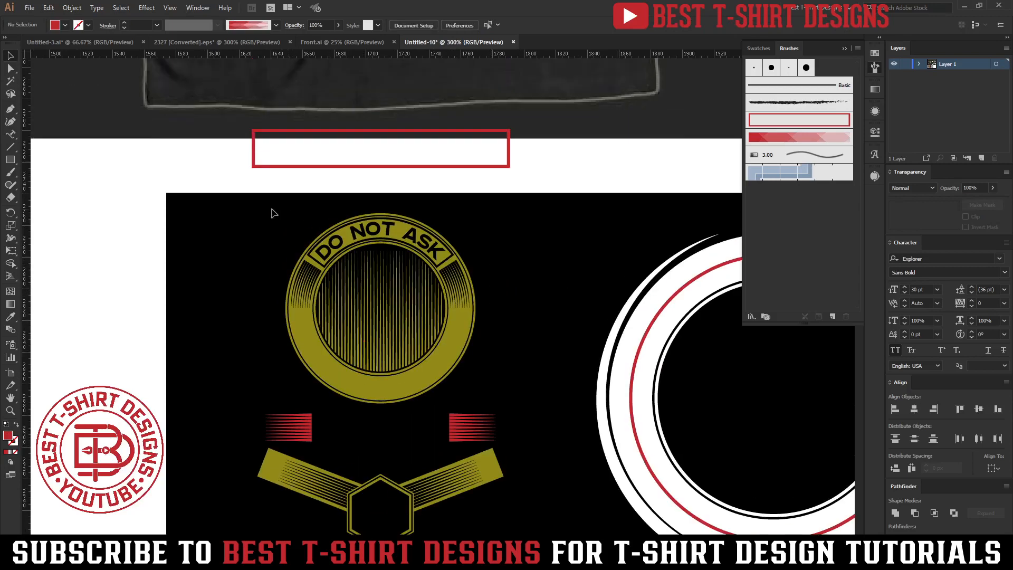
pyautogui.moveTo(271, 209); pyautogui.dragTo(491, 407)
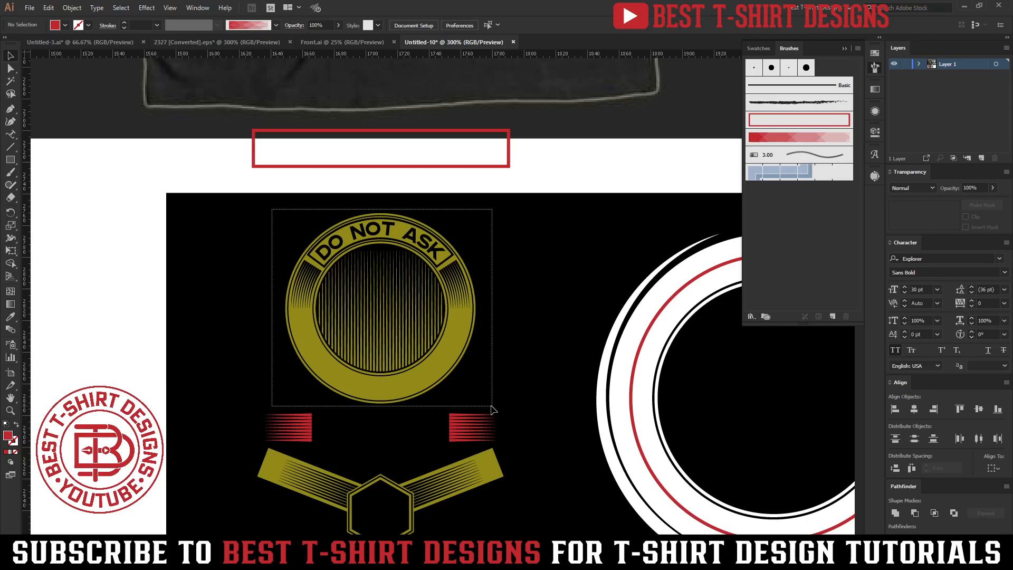
pyautogui.click(525, 365)
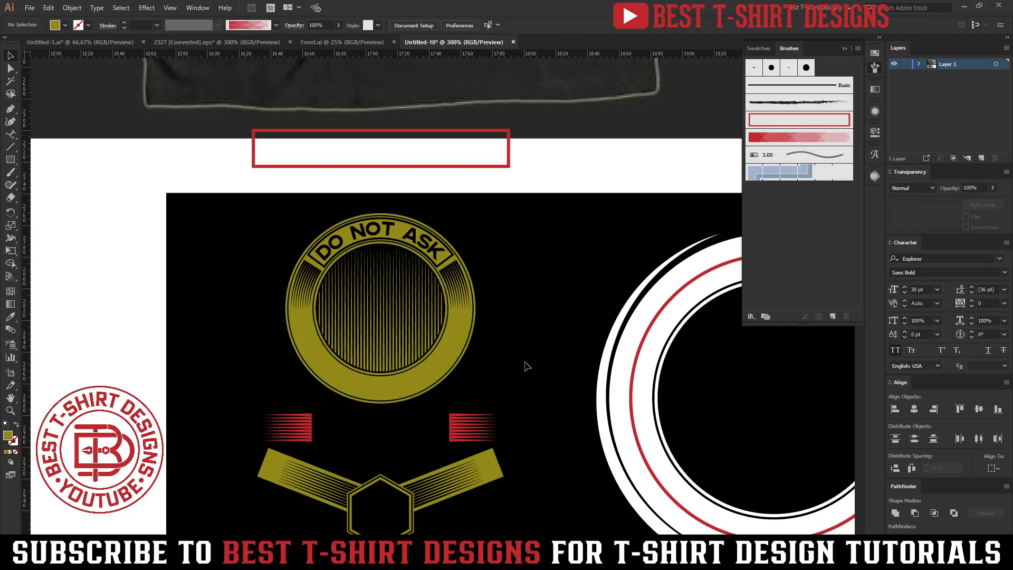
pyautogui.scroll(2, 525, 365)
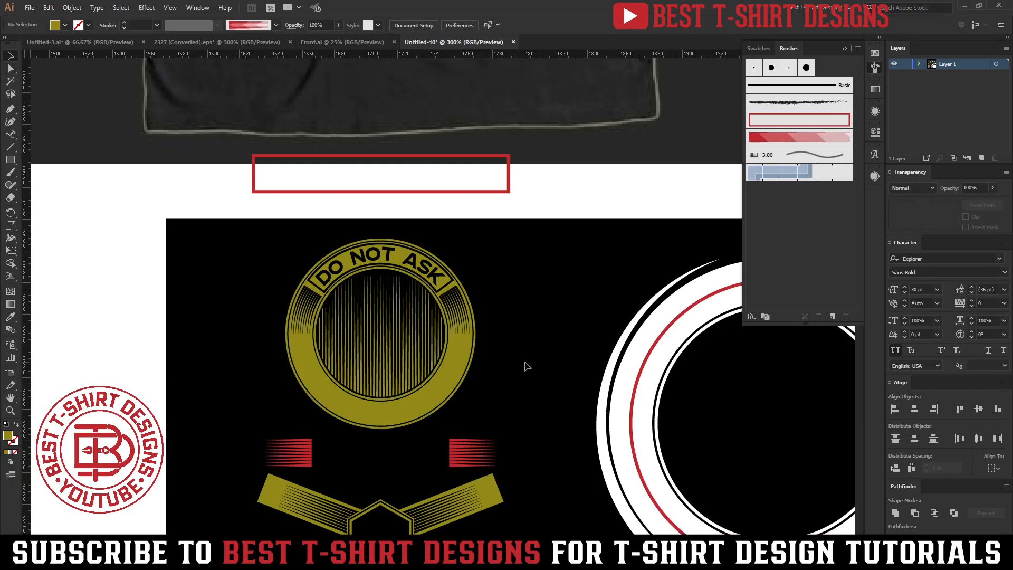
pyautogui.scroll(-2, 253, 317)
pyautogui.scroll(3, 436, 310)
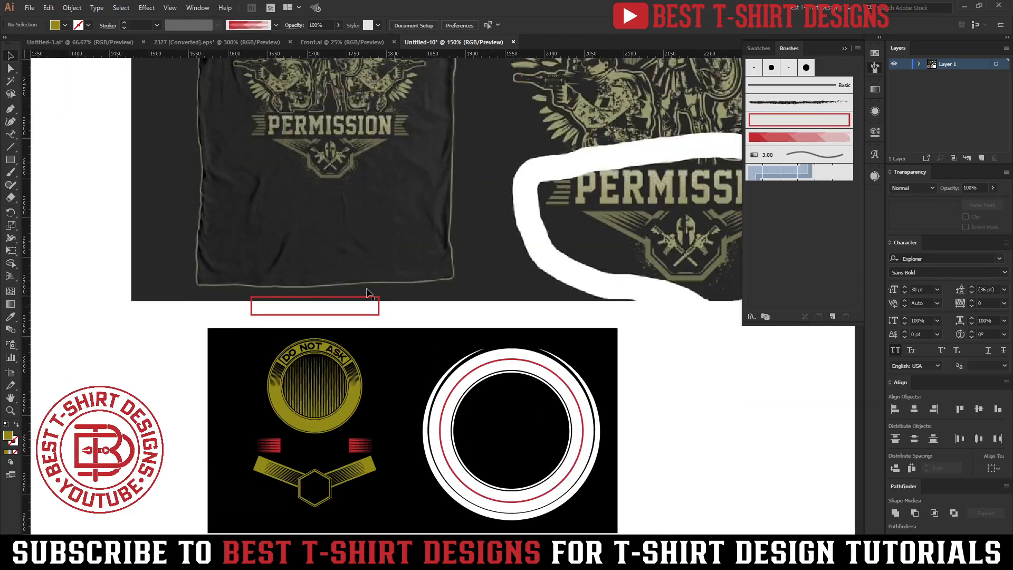
pyautogui.scroll(-2, 367, 292)
pyautogui.moveTo(400, 235); pyautogui.dragTo(376, 214)
pyautogui.moveTo(283, 287); pyautogui.dragTo(412, 305)
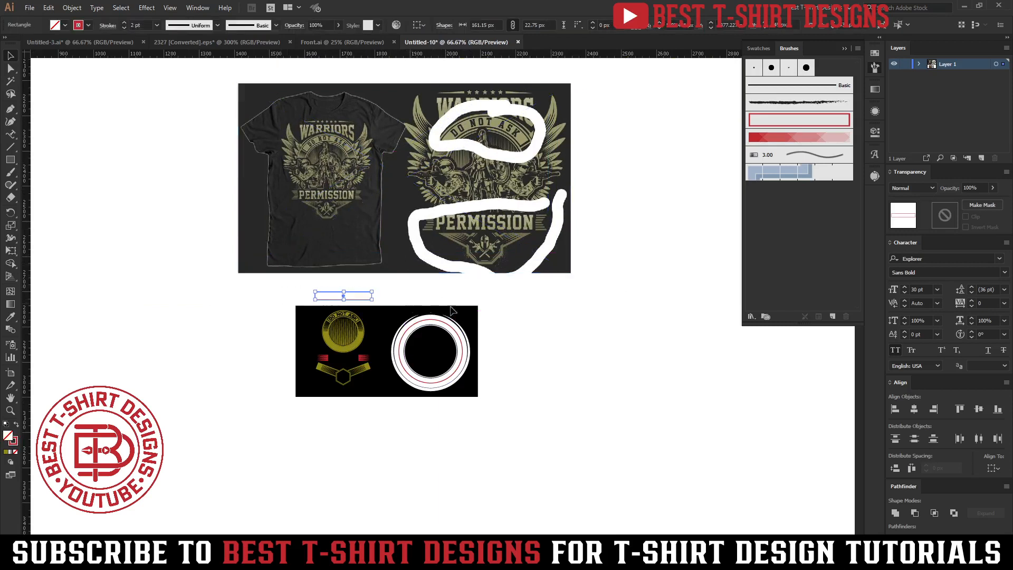
pyautogui.click(521, 310)
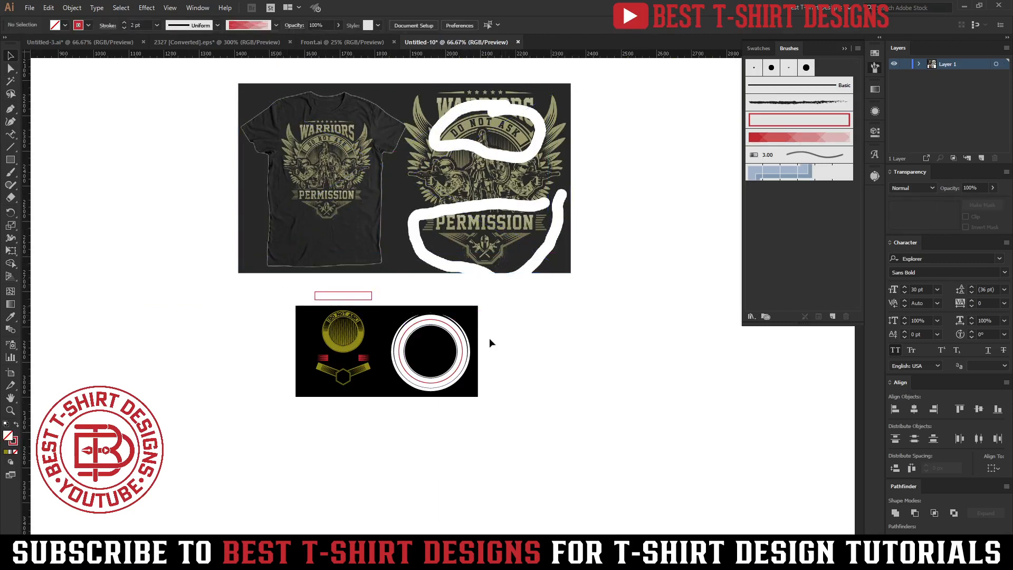
pyautogui.scroll(1, 548, 320)
pyautogui.scroll(2, 547, 315)
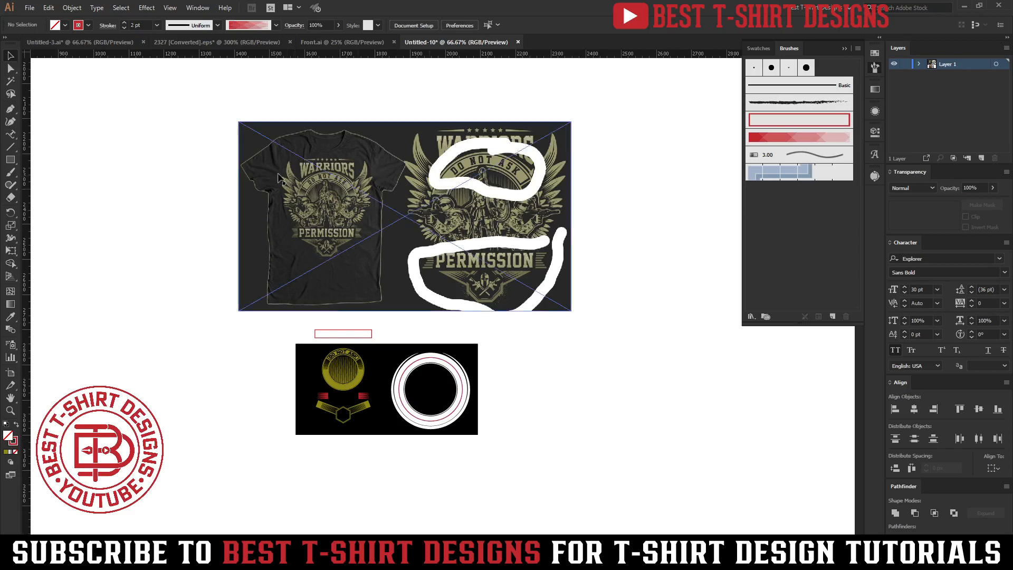
pyautogui.keyDown('alt'); pyautogui.scroll(1, 381, 292); pyautogui.keyUp('alt')
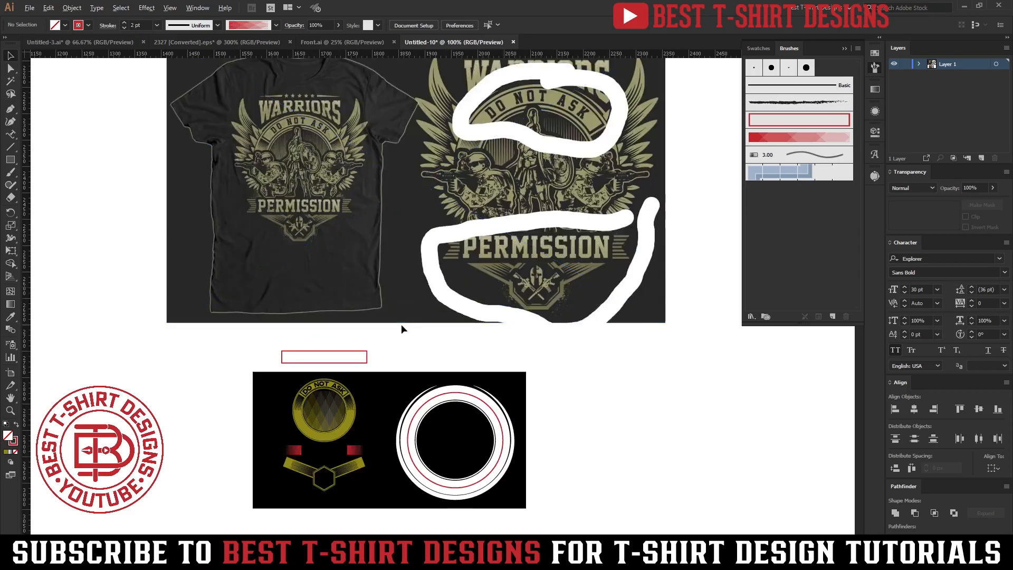